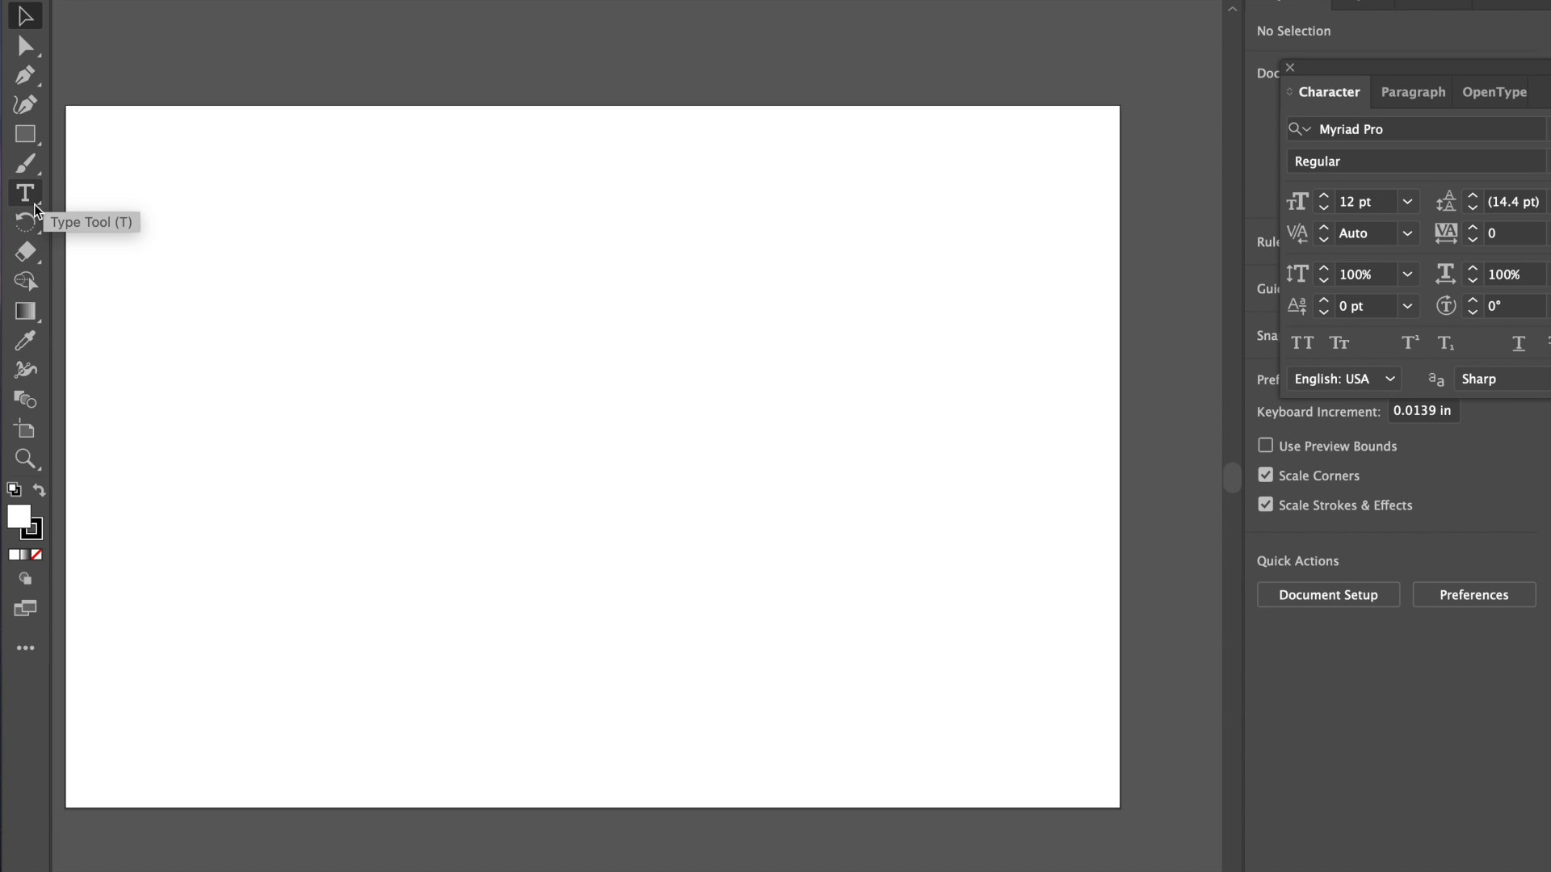
# Step: Create point text reading "Type" in the upper part of the artboard
pyautogui.click(35, 206)
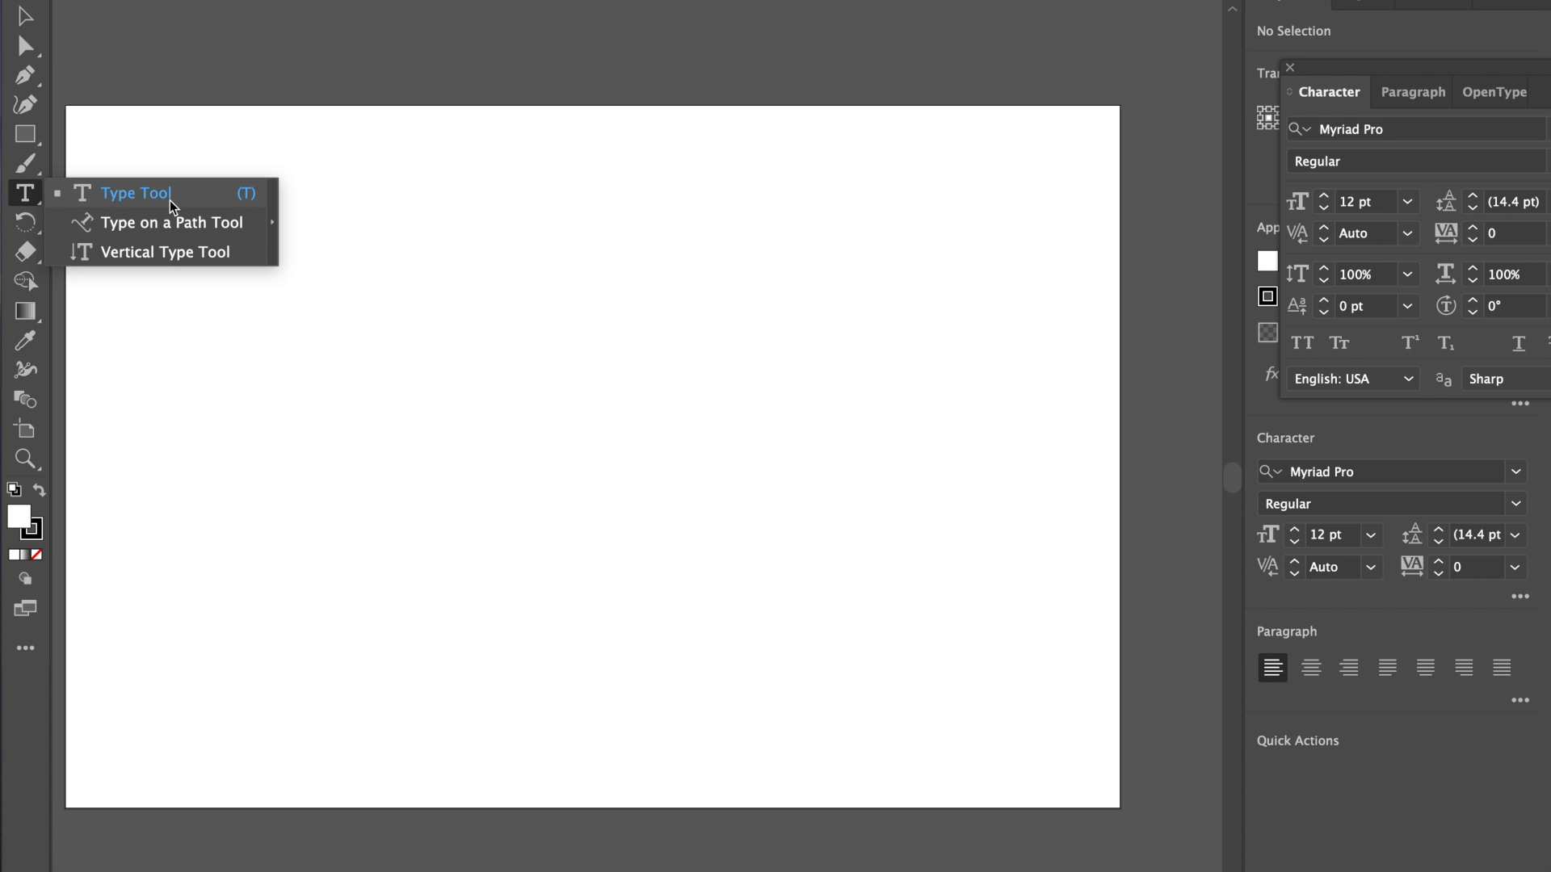
pyautogui.click(129, 192)
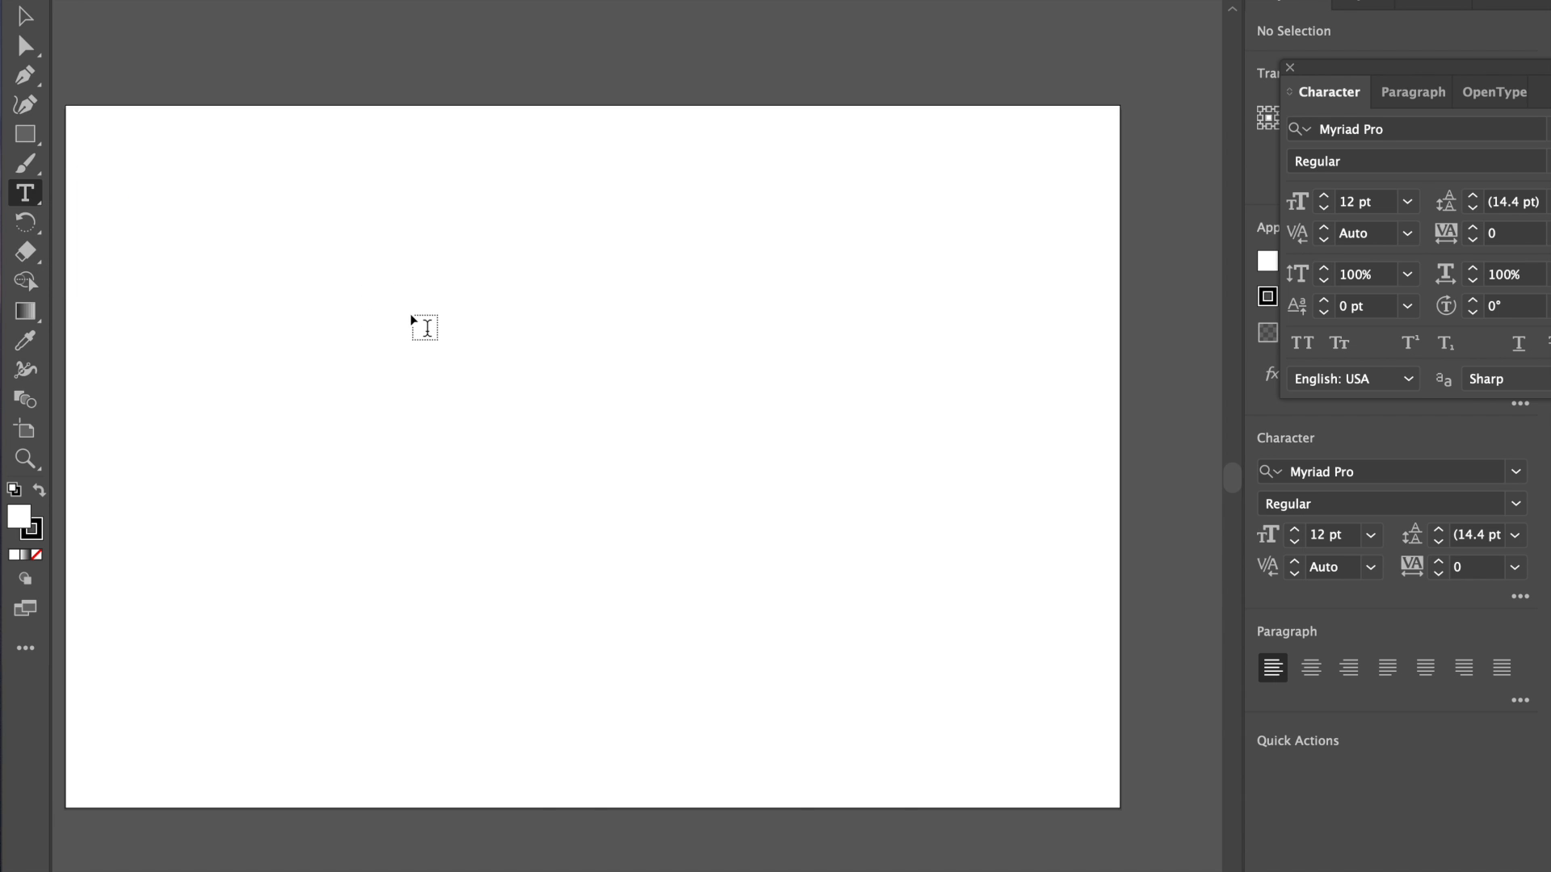
pyautogui.click(376, 291)
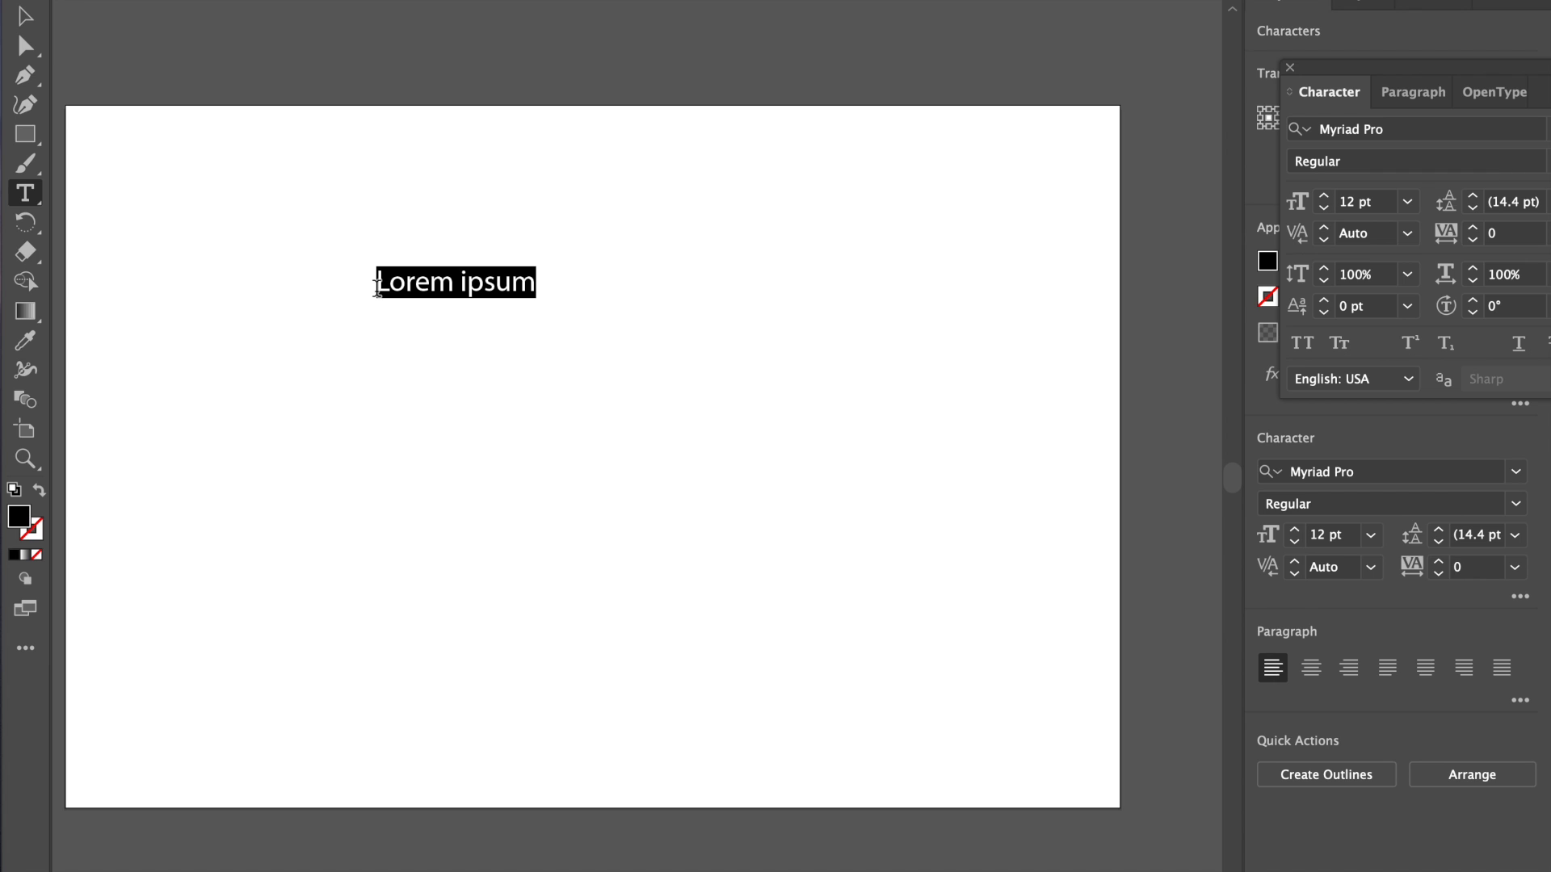
pyautogui.write('Type')
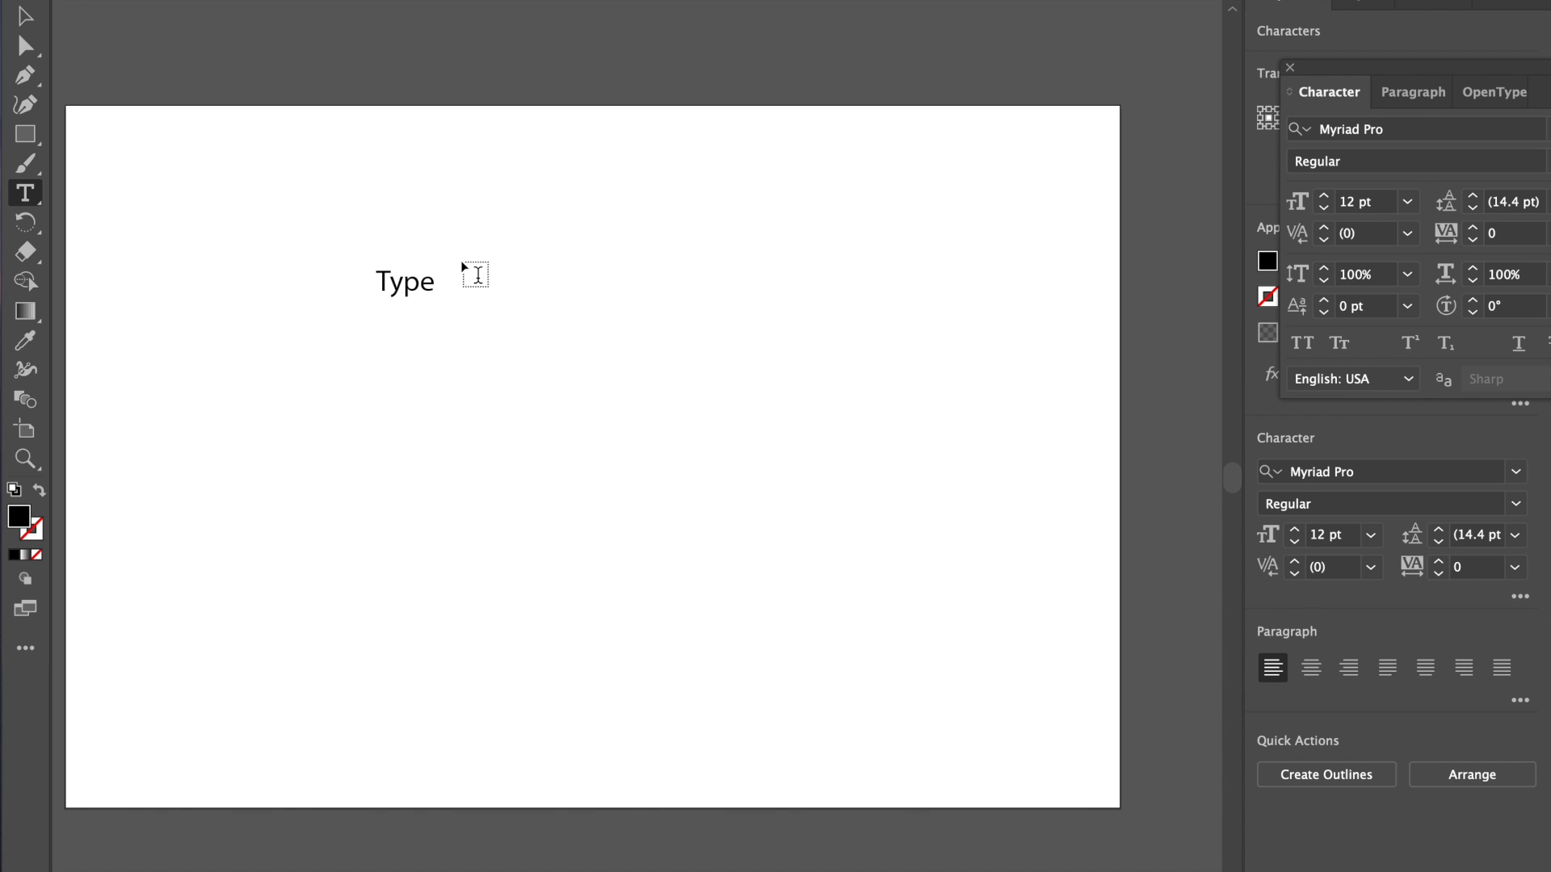
# Step: Show the floating Character settings and move them onto the artboard beside the "Type" text
pyautogui.press('Escape')
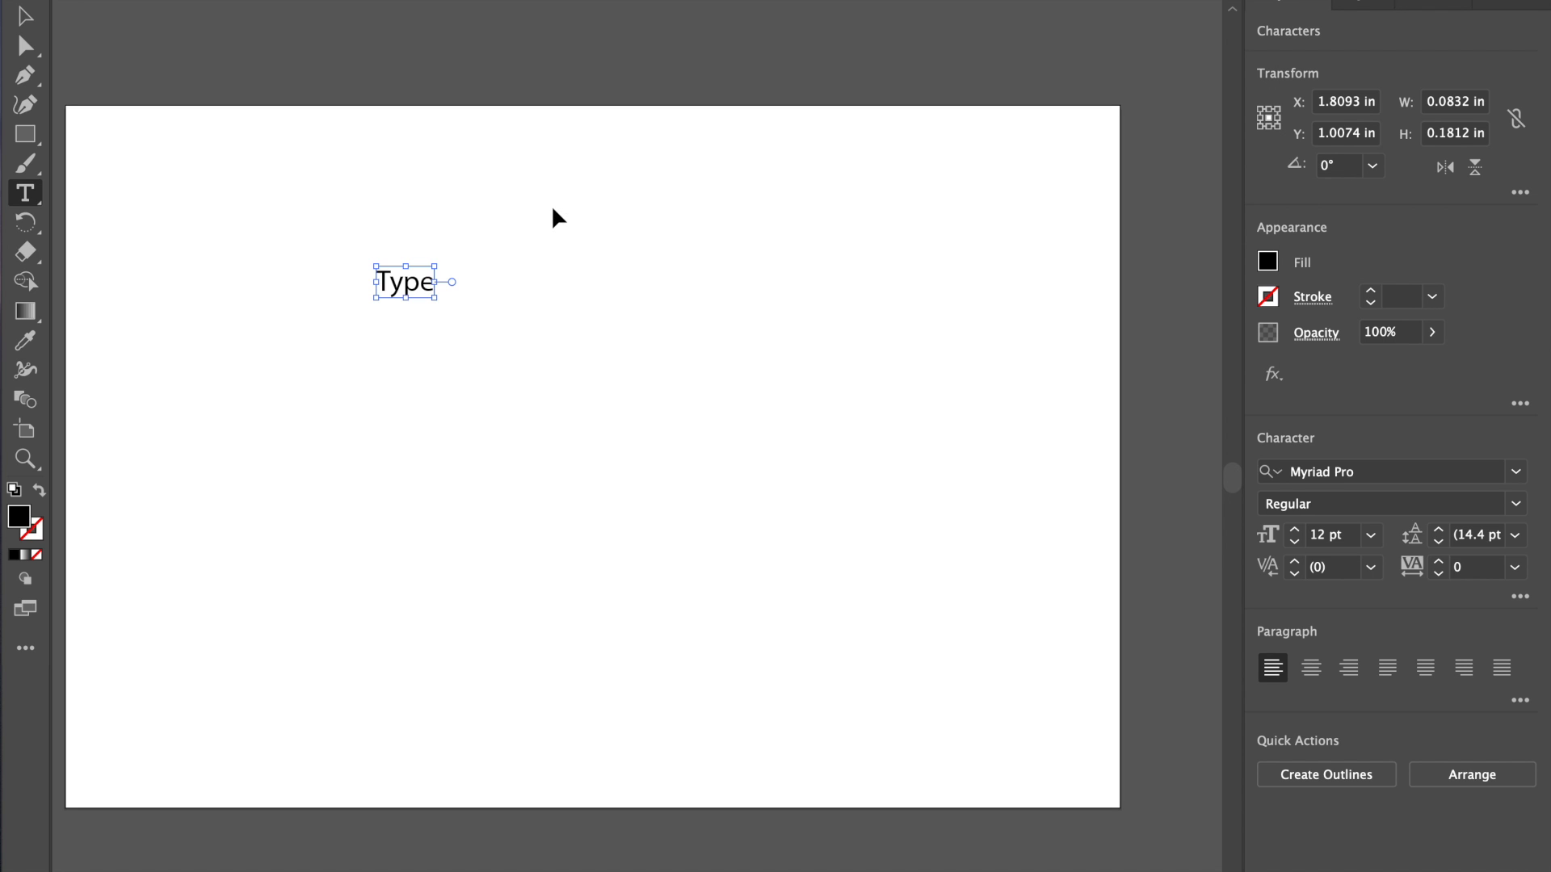
pyautogui.press('super+t')
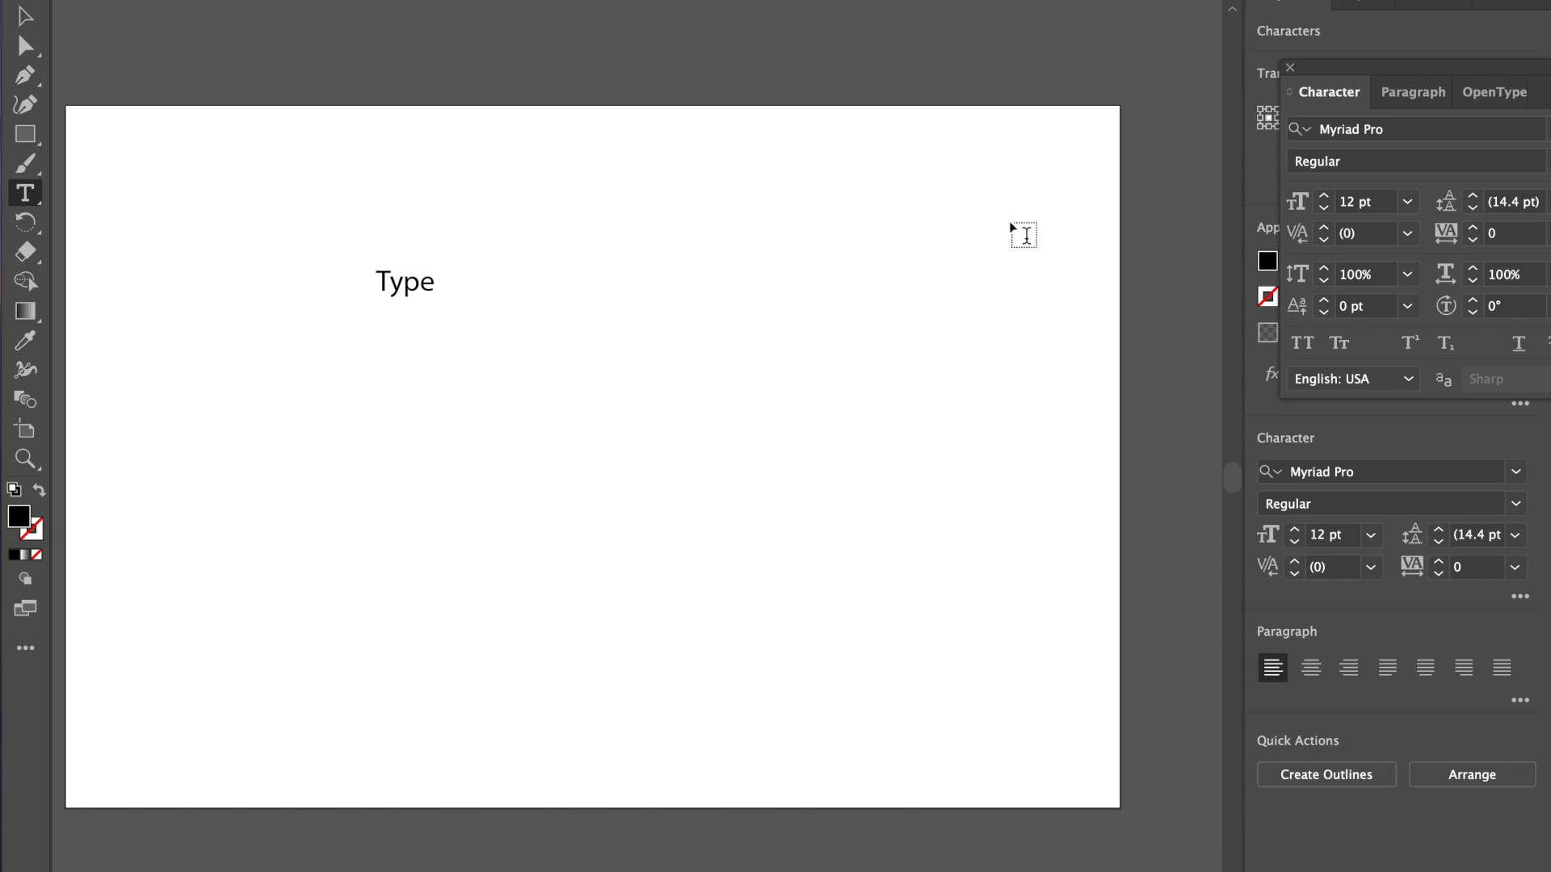
pyautogui.moveTo(1398, 66); pyautogui.dragTo(828, 52)
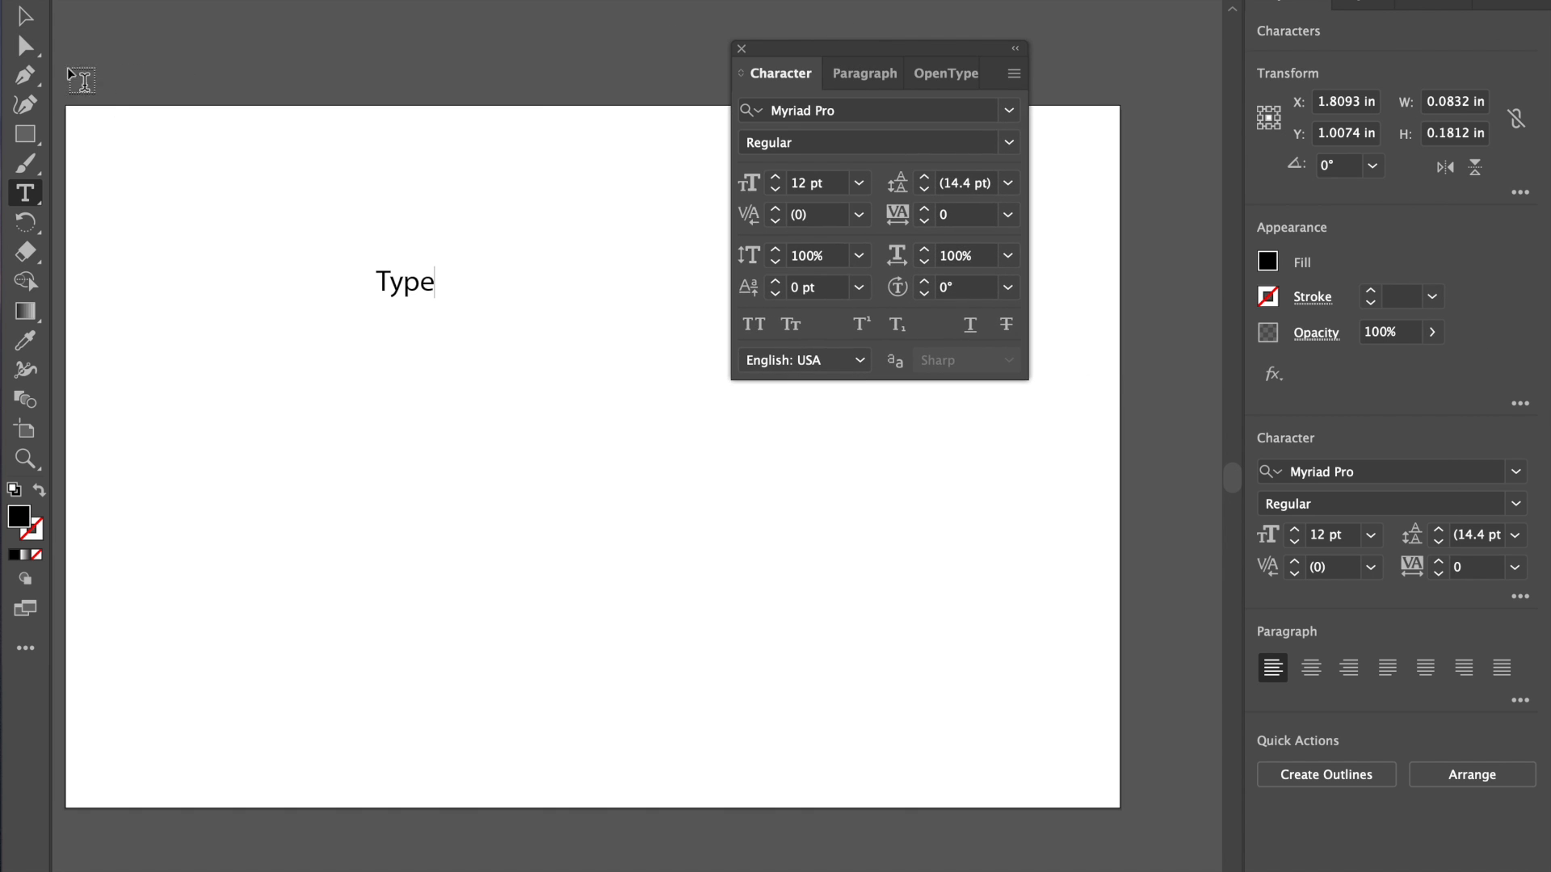
# Step: Select the "Type" text object and set its font to Beyond The Mountains at 36 pt
pyautogui.click(24, 17)
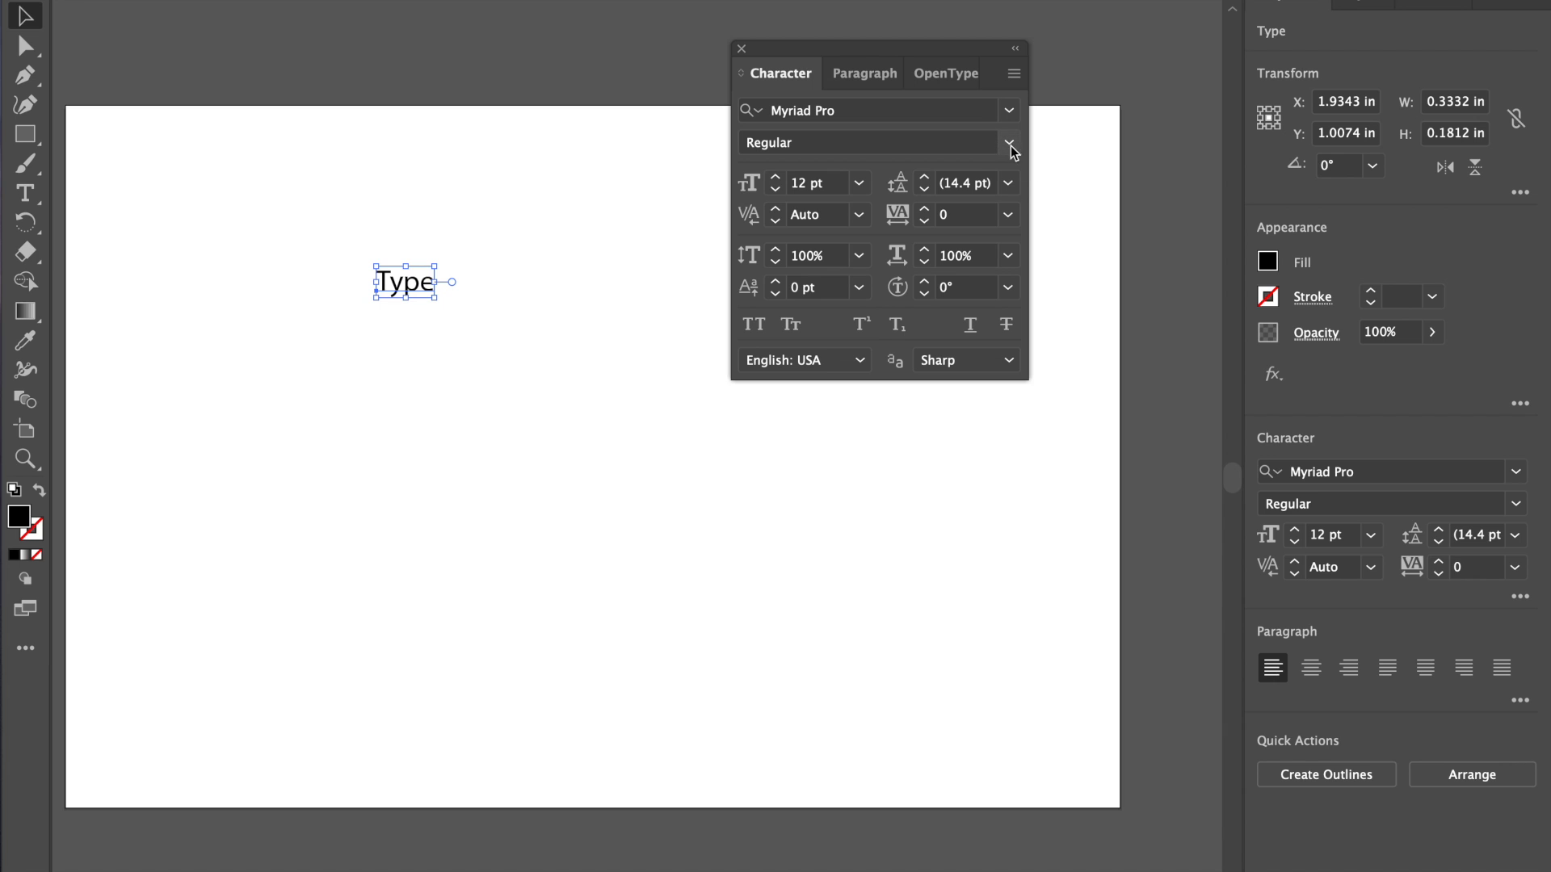
pyautogui.click(1009, 113)
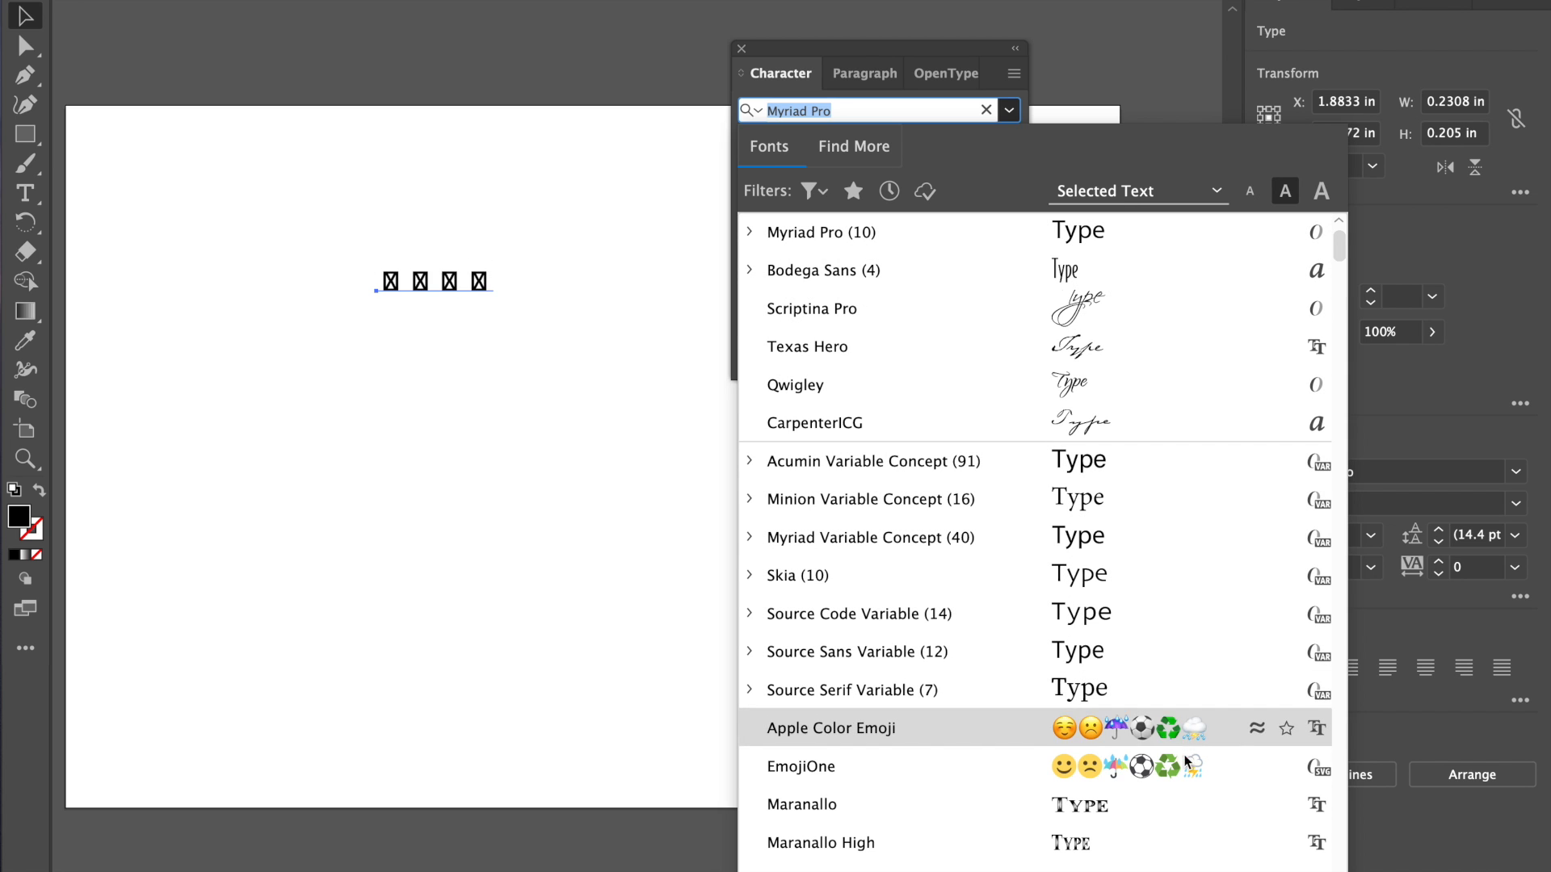
pyautogui.scroll(-5, 1166, 585)
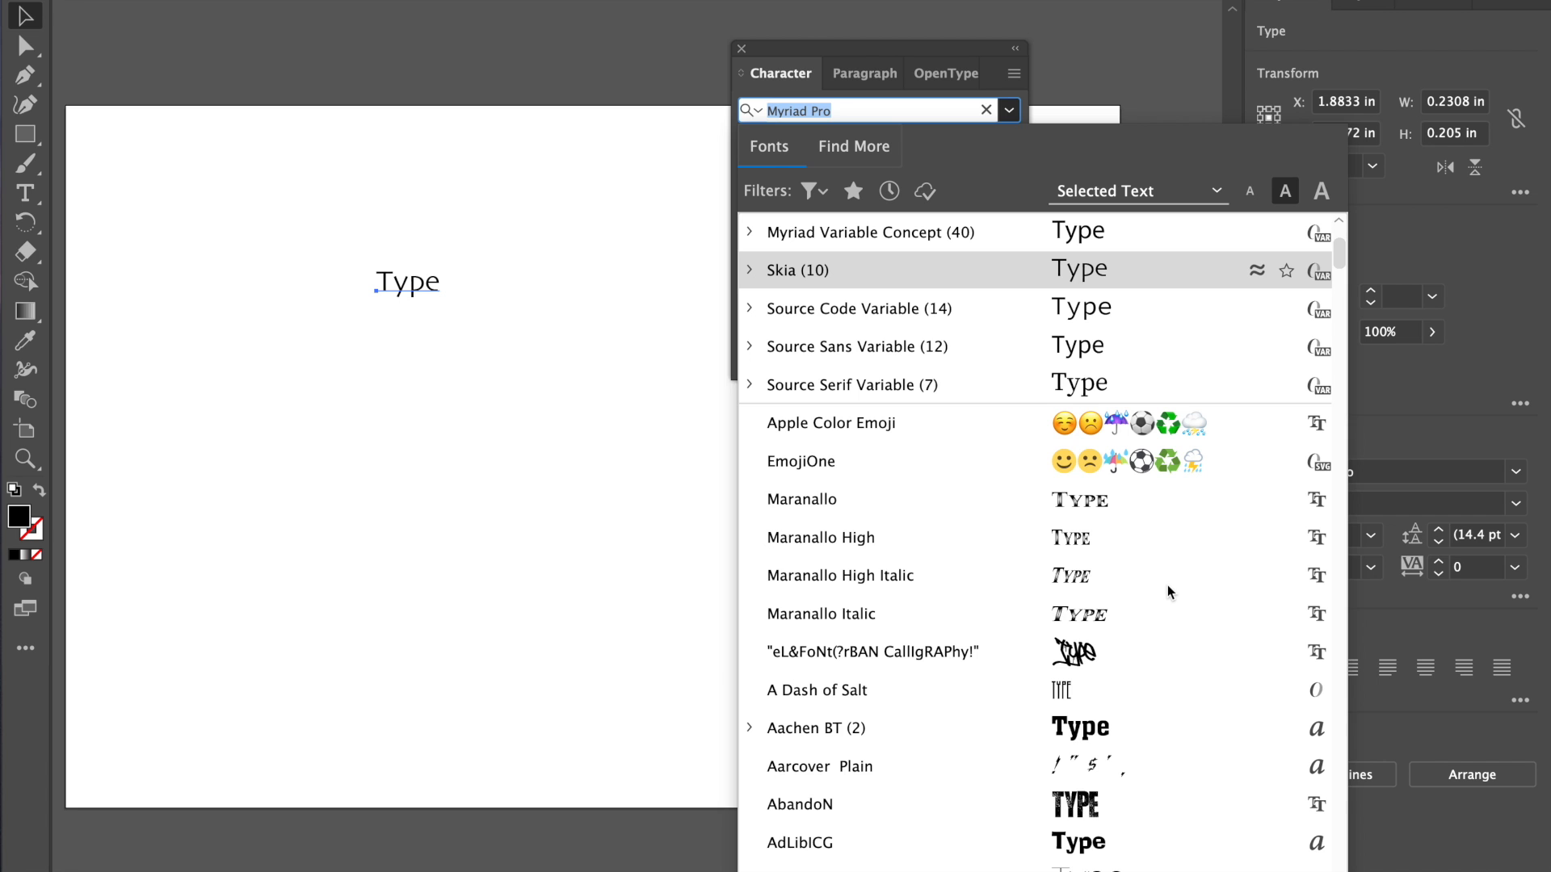
pyautogui.scroll(-10, 1166, 584)
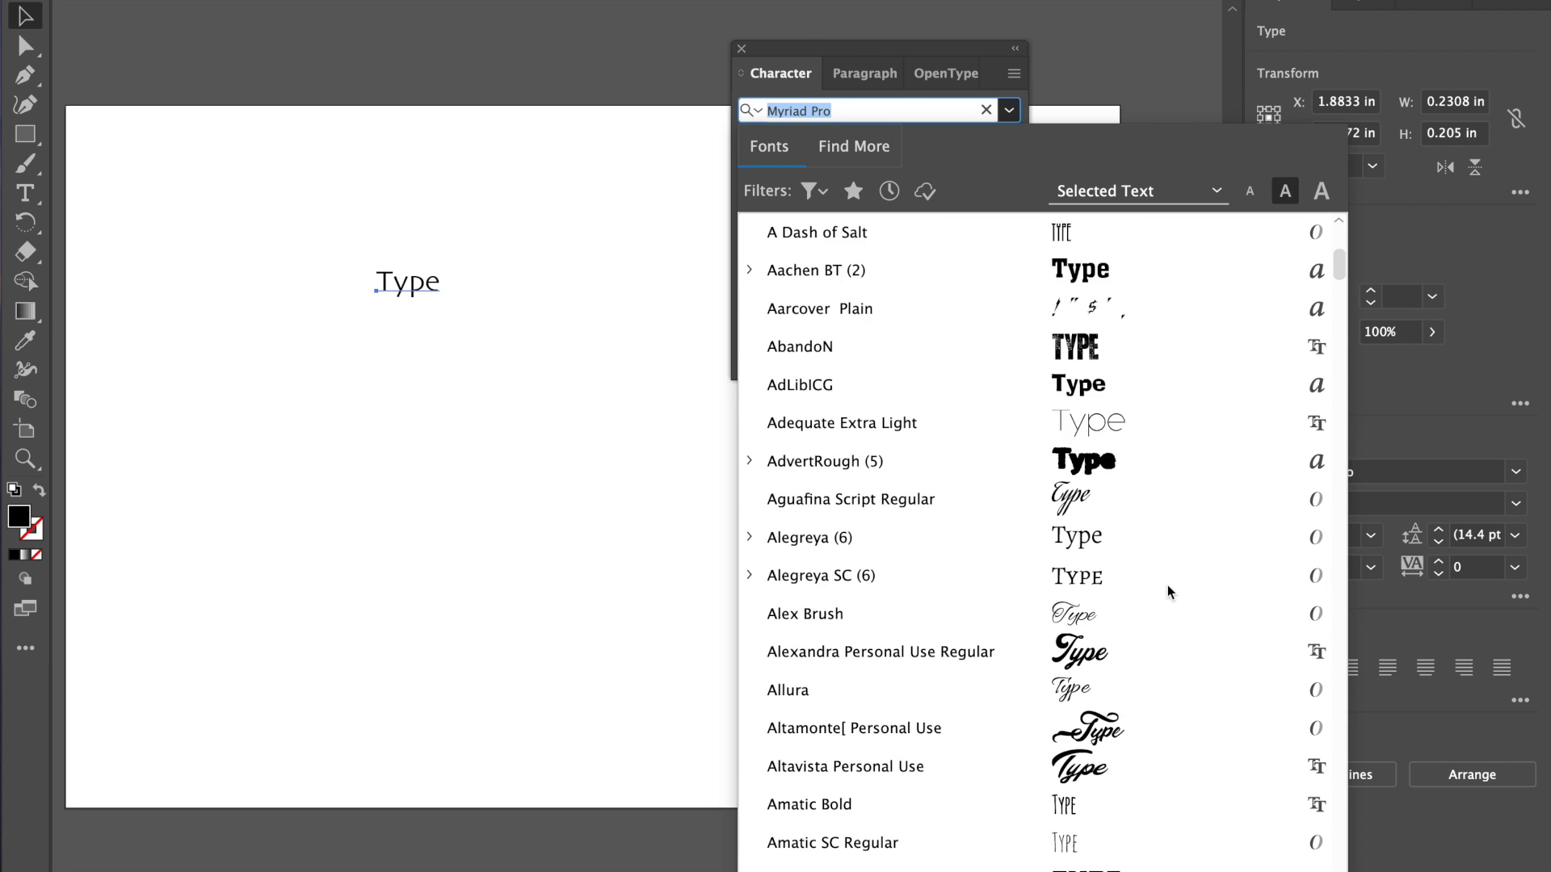
pyautogui.scroll(-4, 1166, 585)
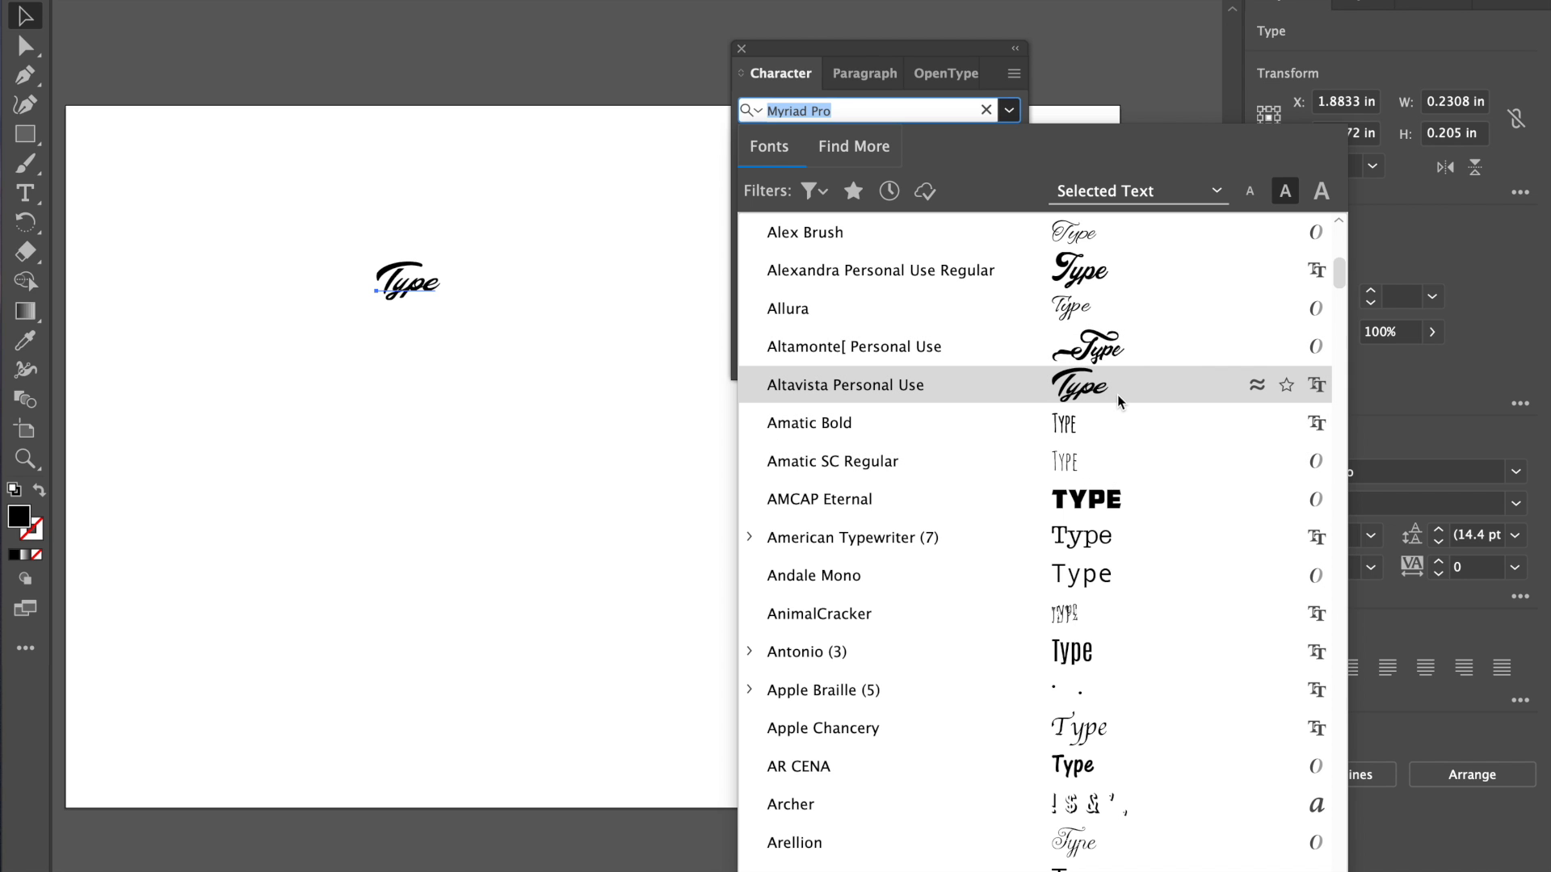
pyautogui.scroll(-12, 1119, 390)
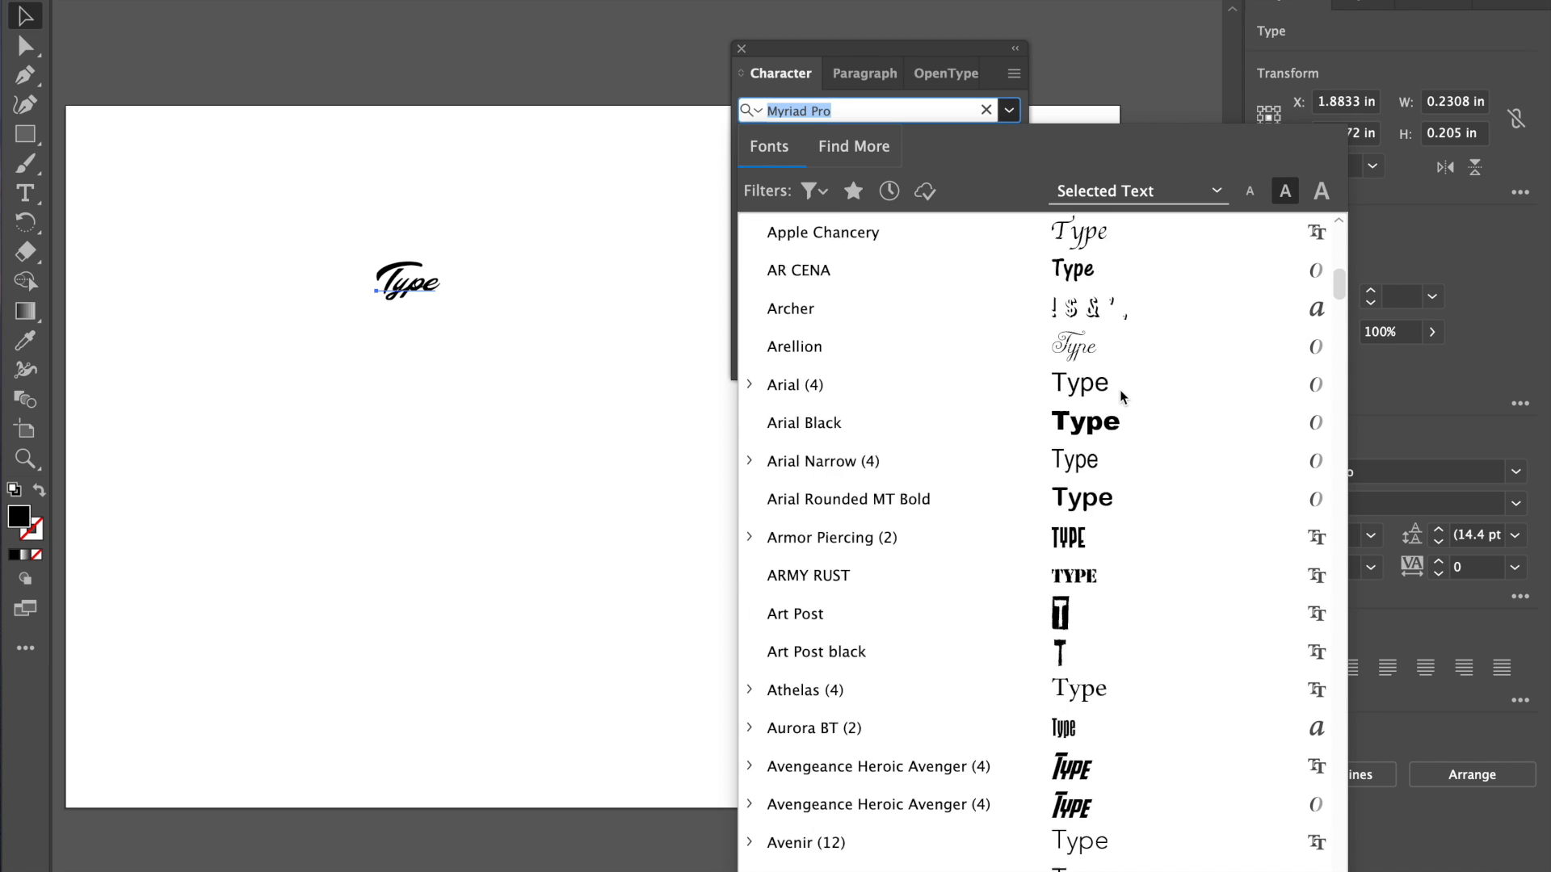
pyautogui.scroll(-12, 1119, 389)
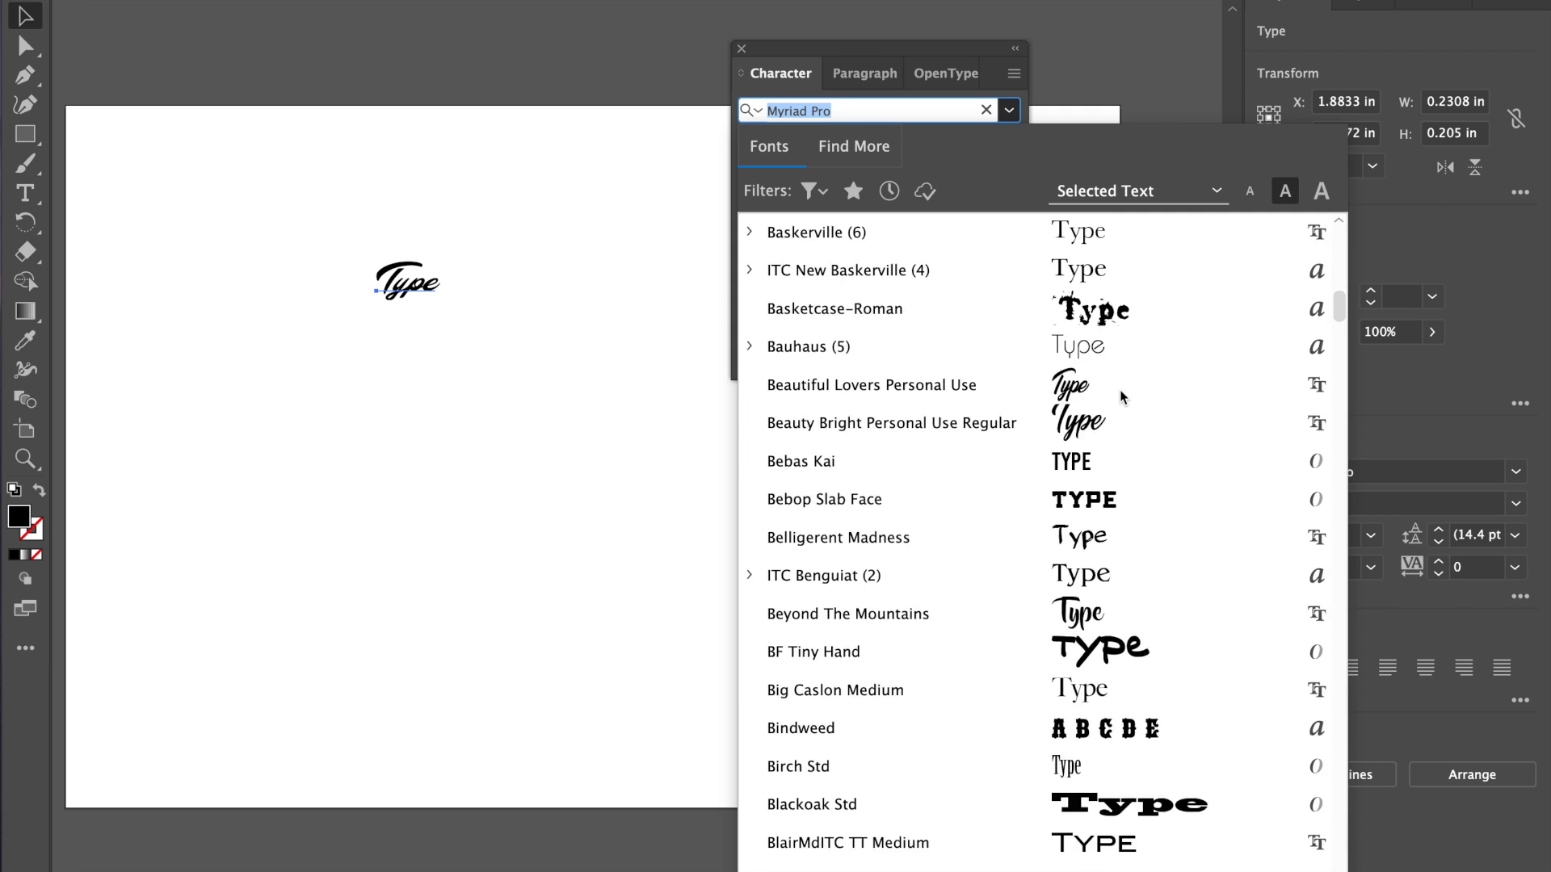
pyautogui.click(1133, 499)
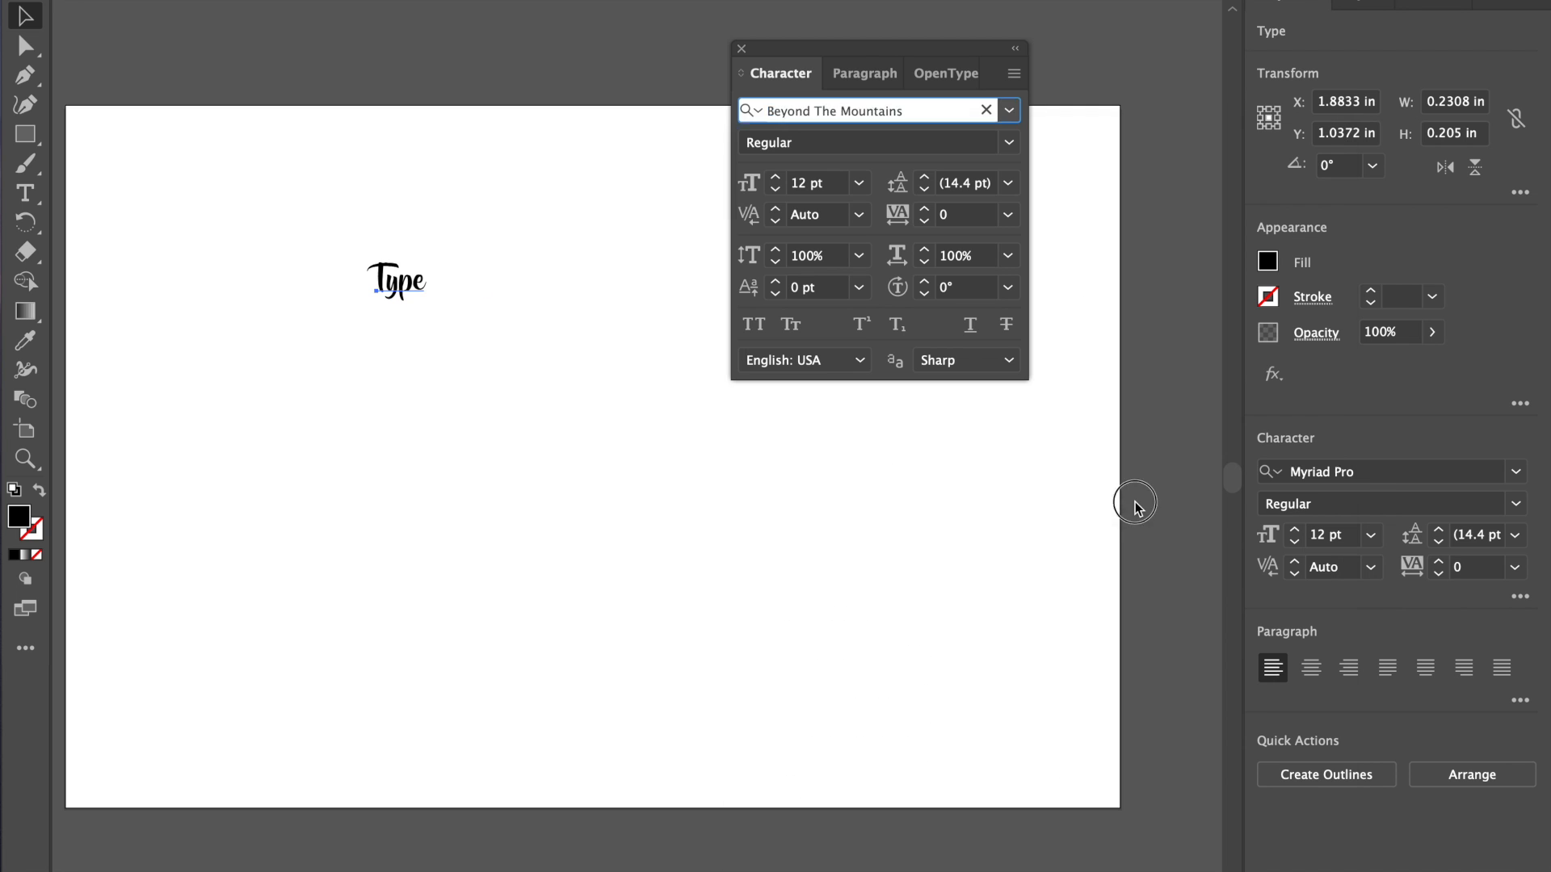
pyautogui.click(776, 178)
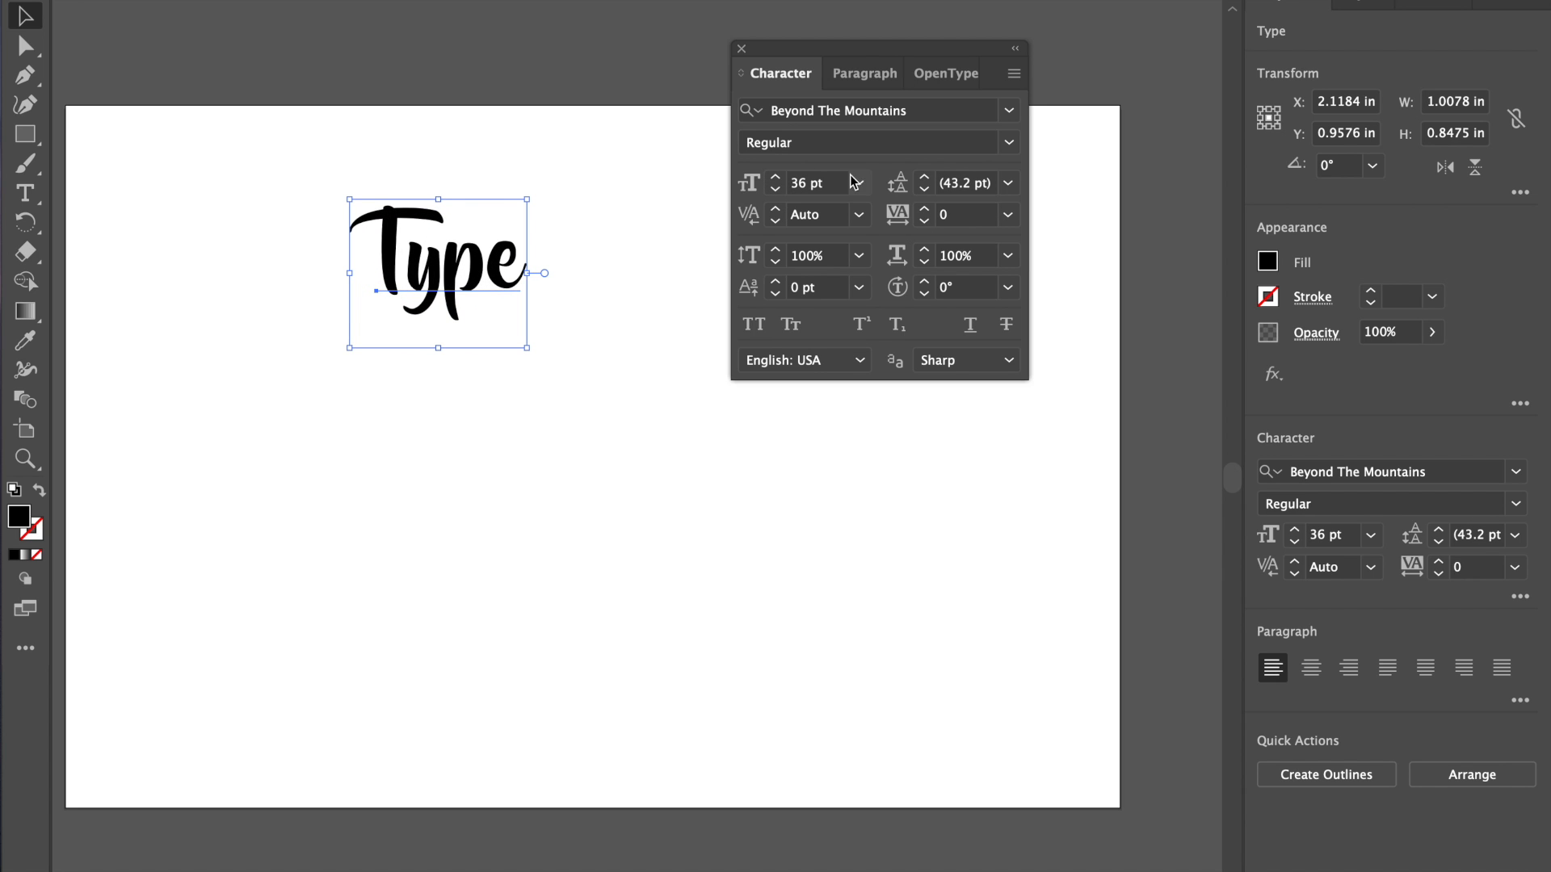
# Step: Set the leading of the selected "Type" text to 44 pt
pyautogui.click(1008, 183)
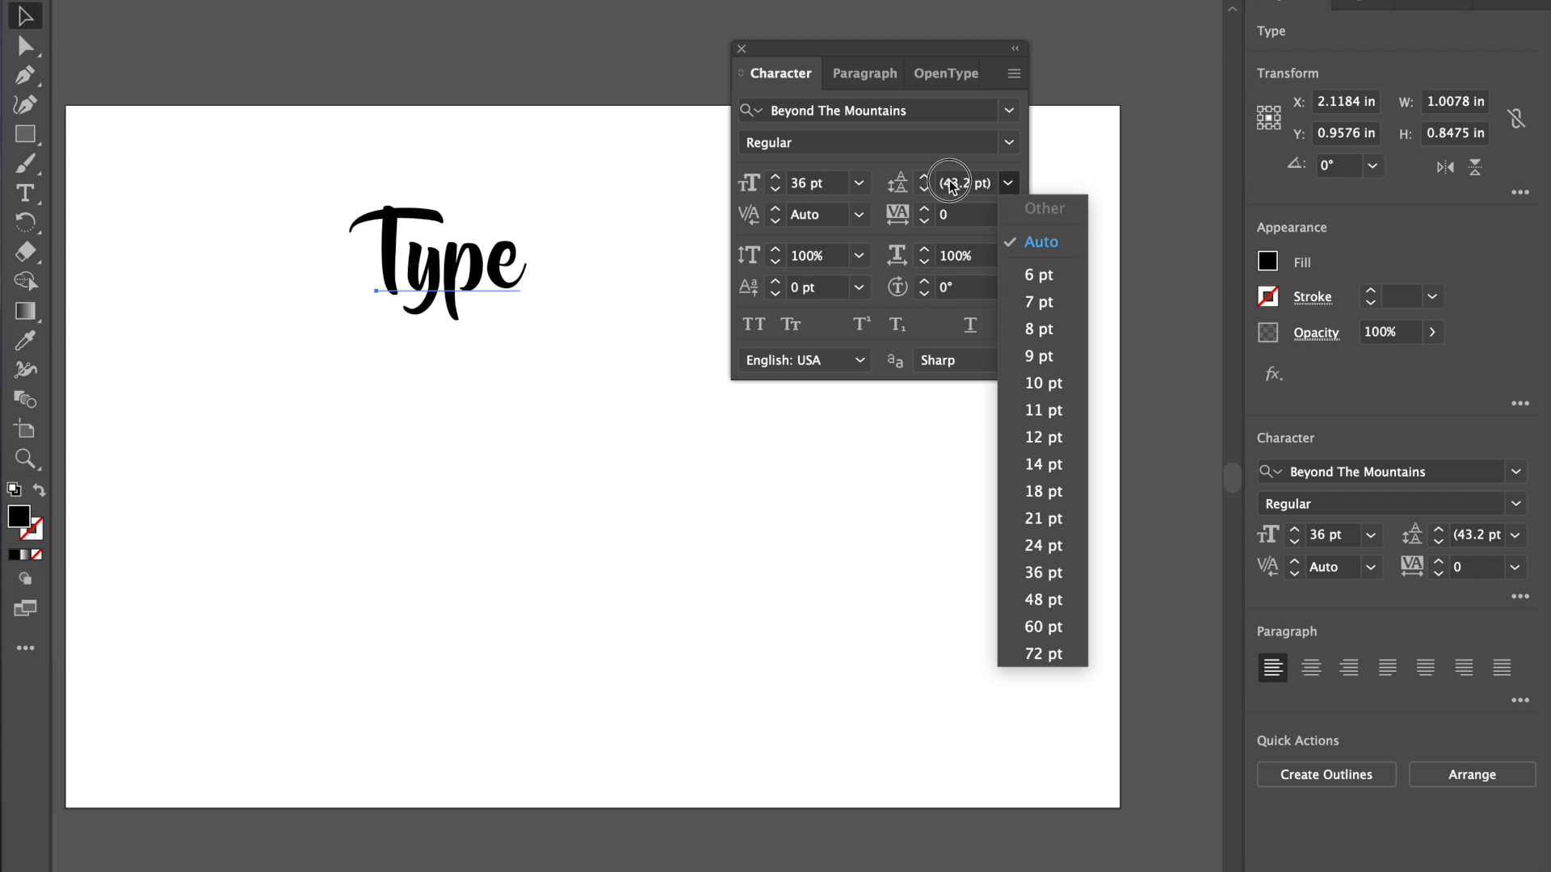
pyautogui.click(890, 168)
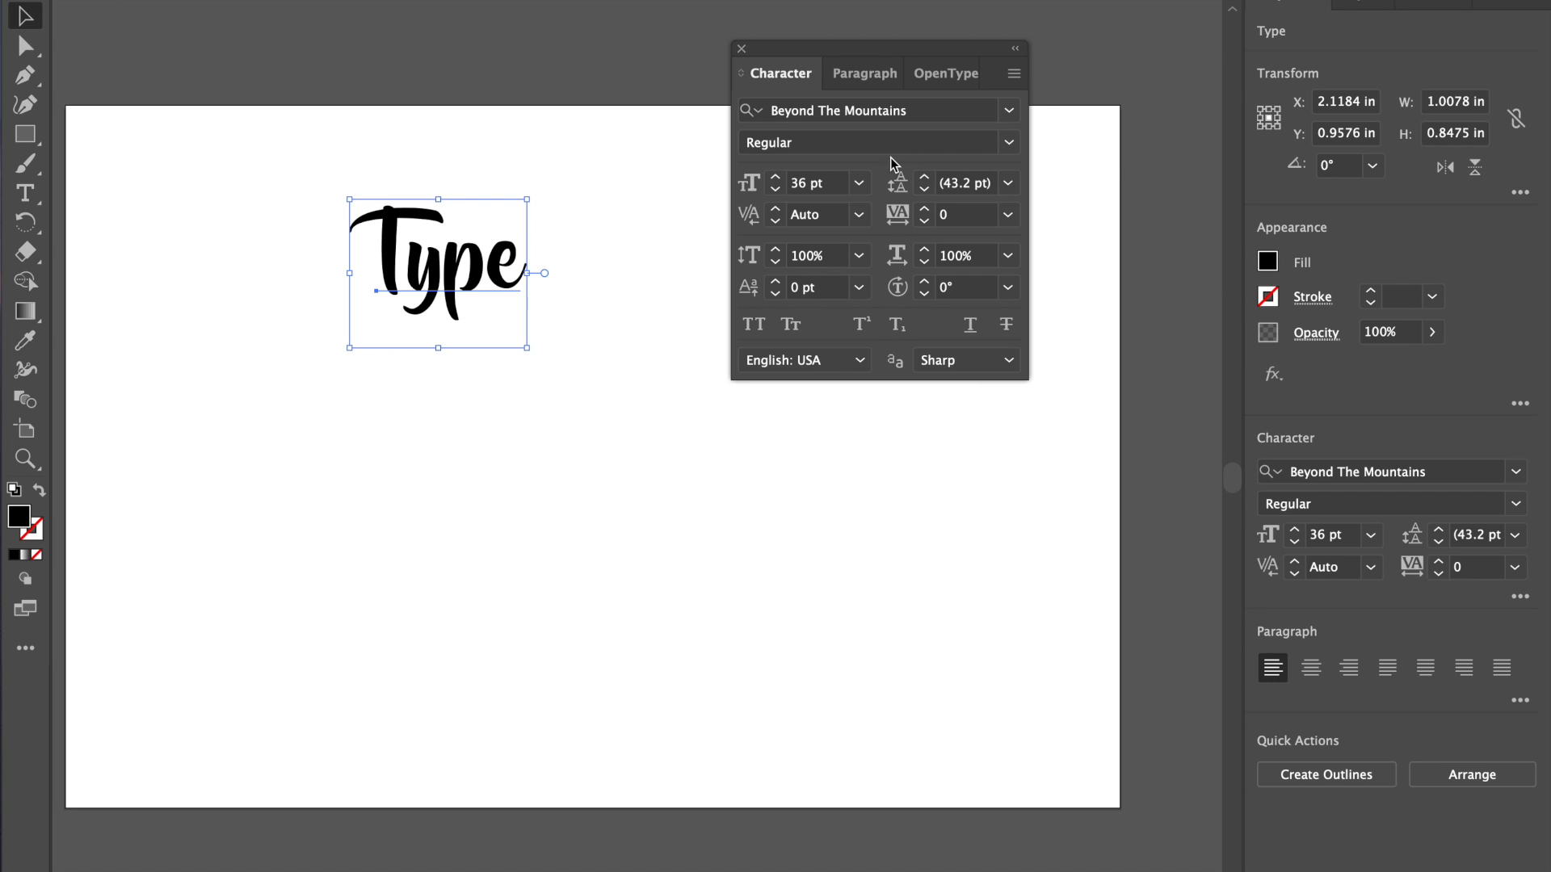
pyautogui.click(1009, 185)
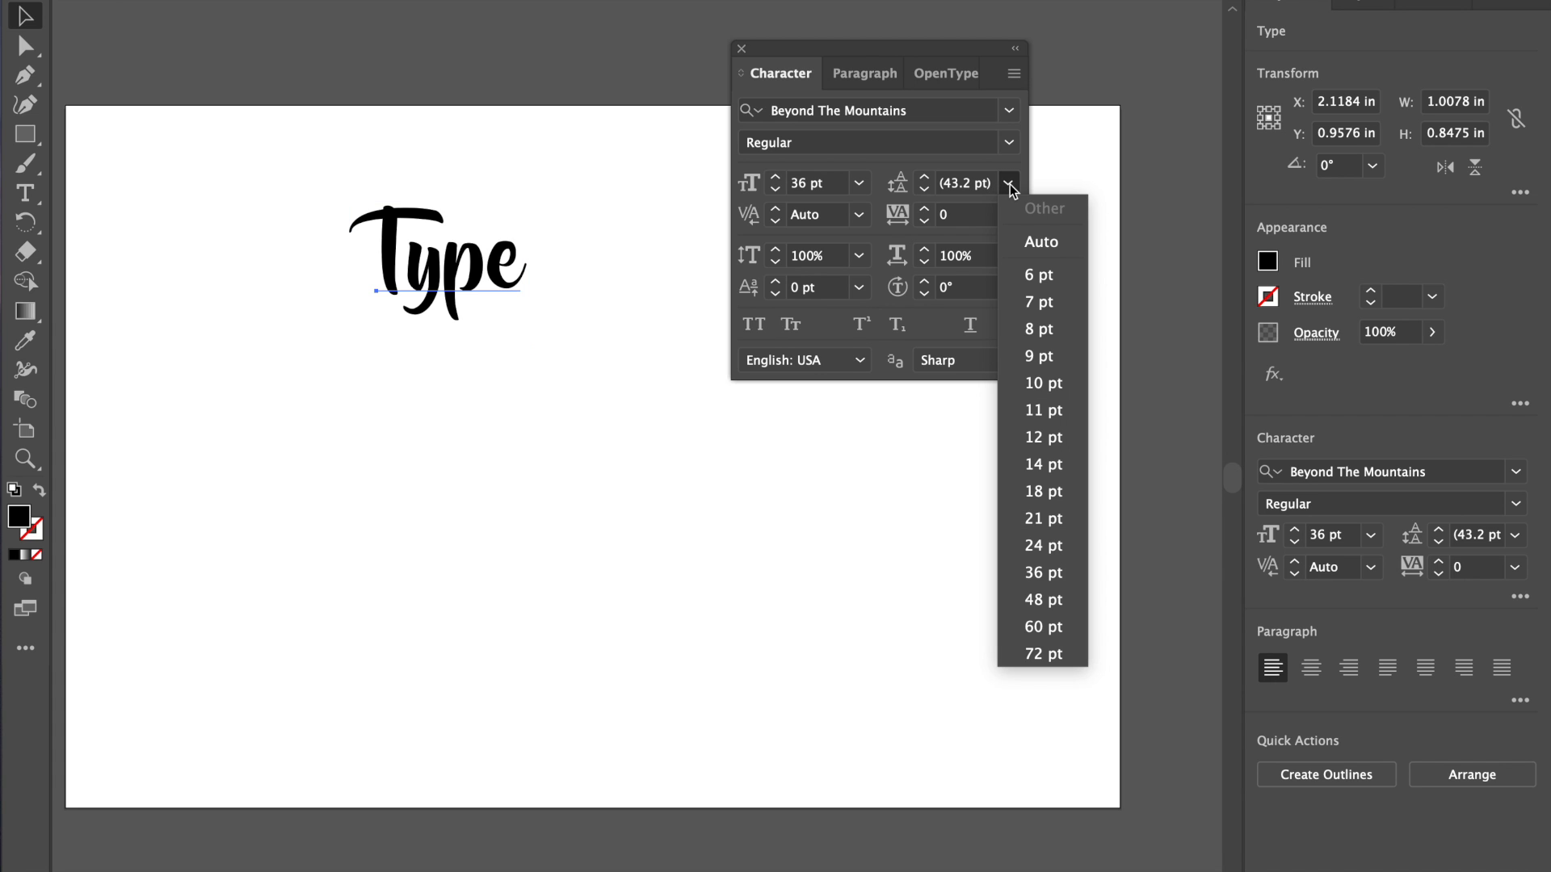
pyautogui.click(903, 176)
pyautogui.click(903, 179)
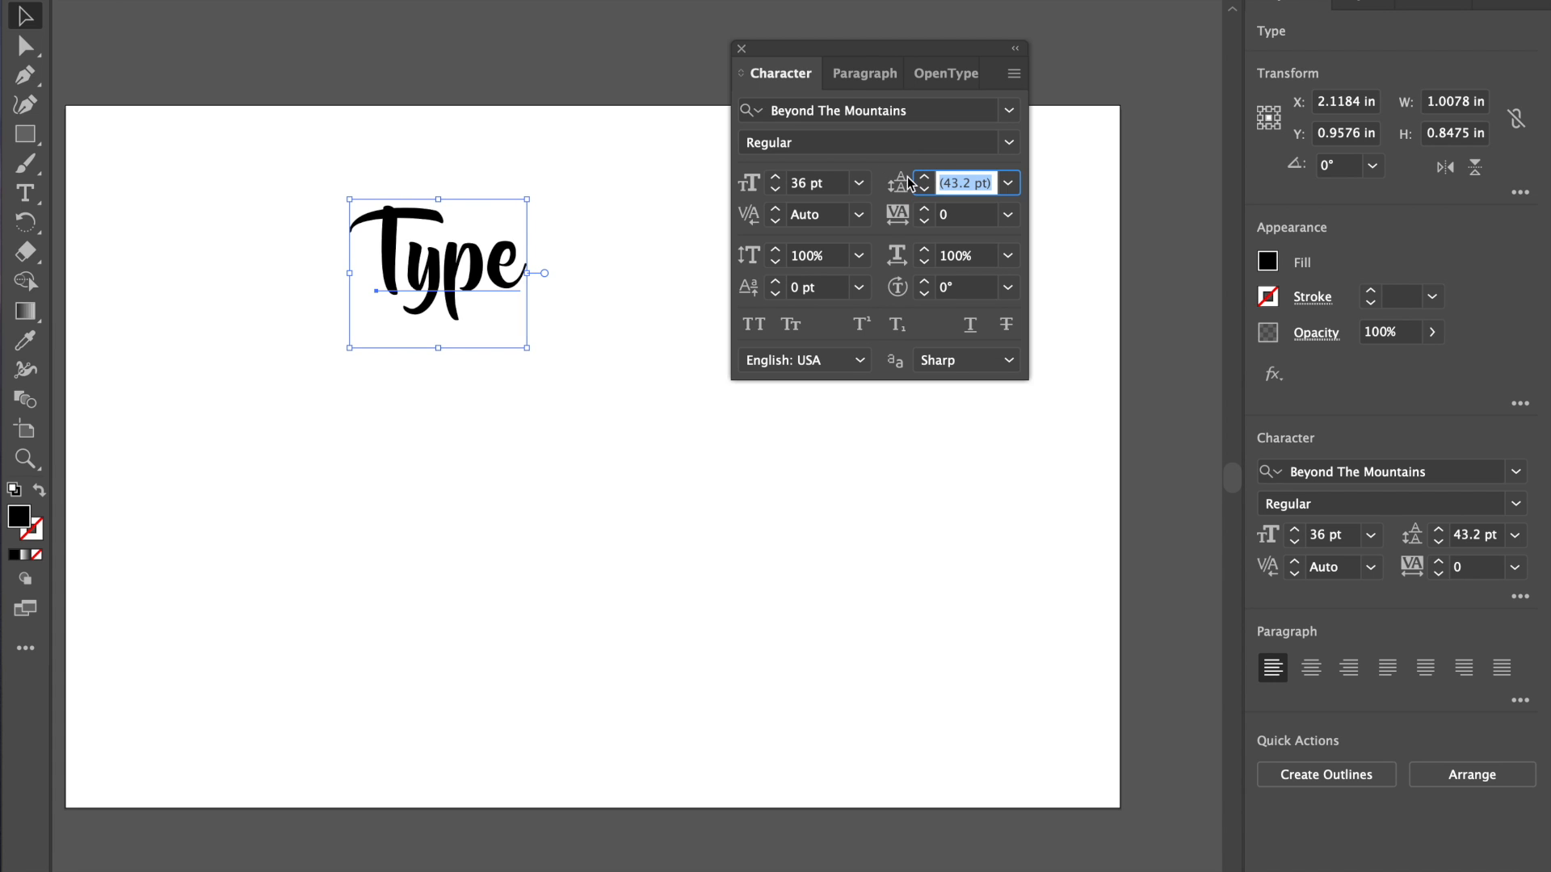
pyautogui.click(924, 178)
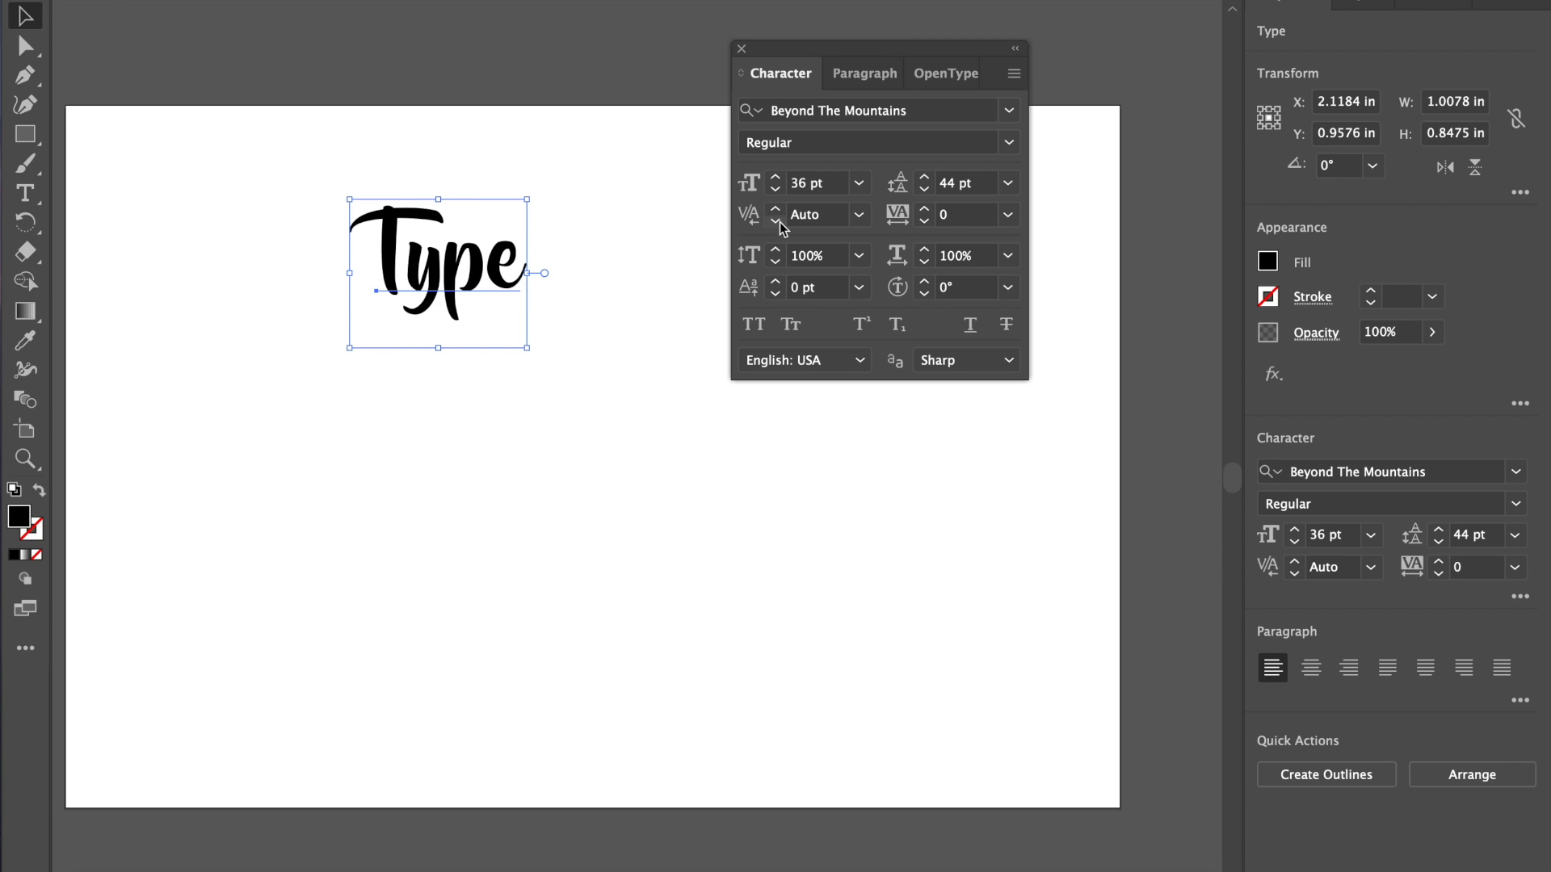
# Step: Try kerning of -100 and 200 between the letters T and y, and reset it to 0
pyautogui.doubleClick(405, 294)
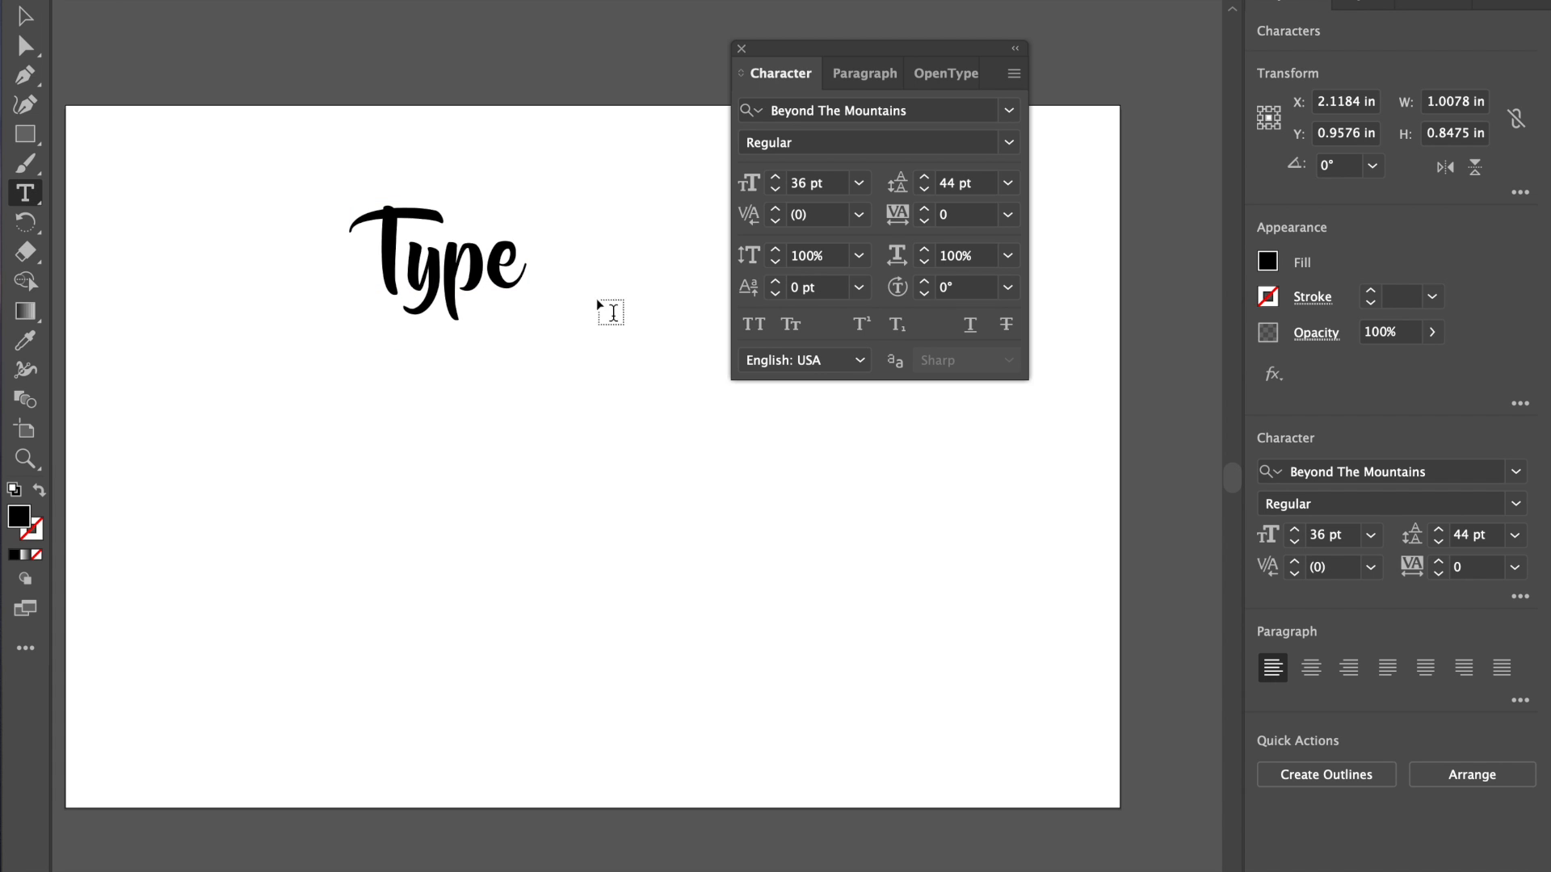
pyautogui.click(859, 215)
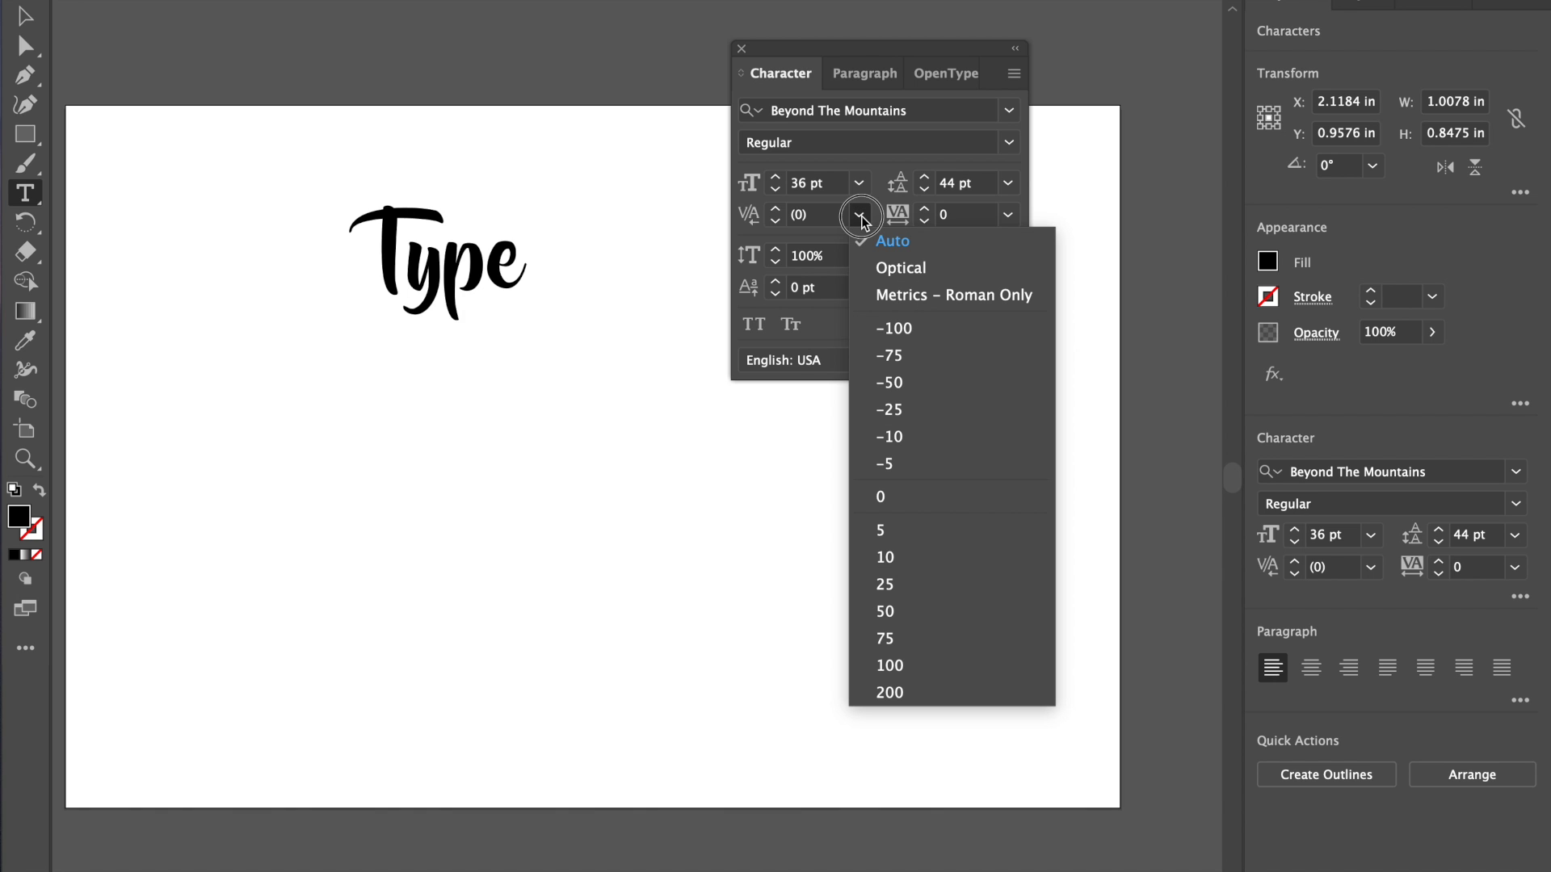
pyautogui.click(887, 338)
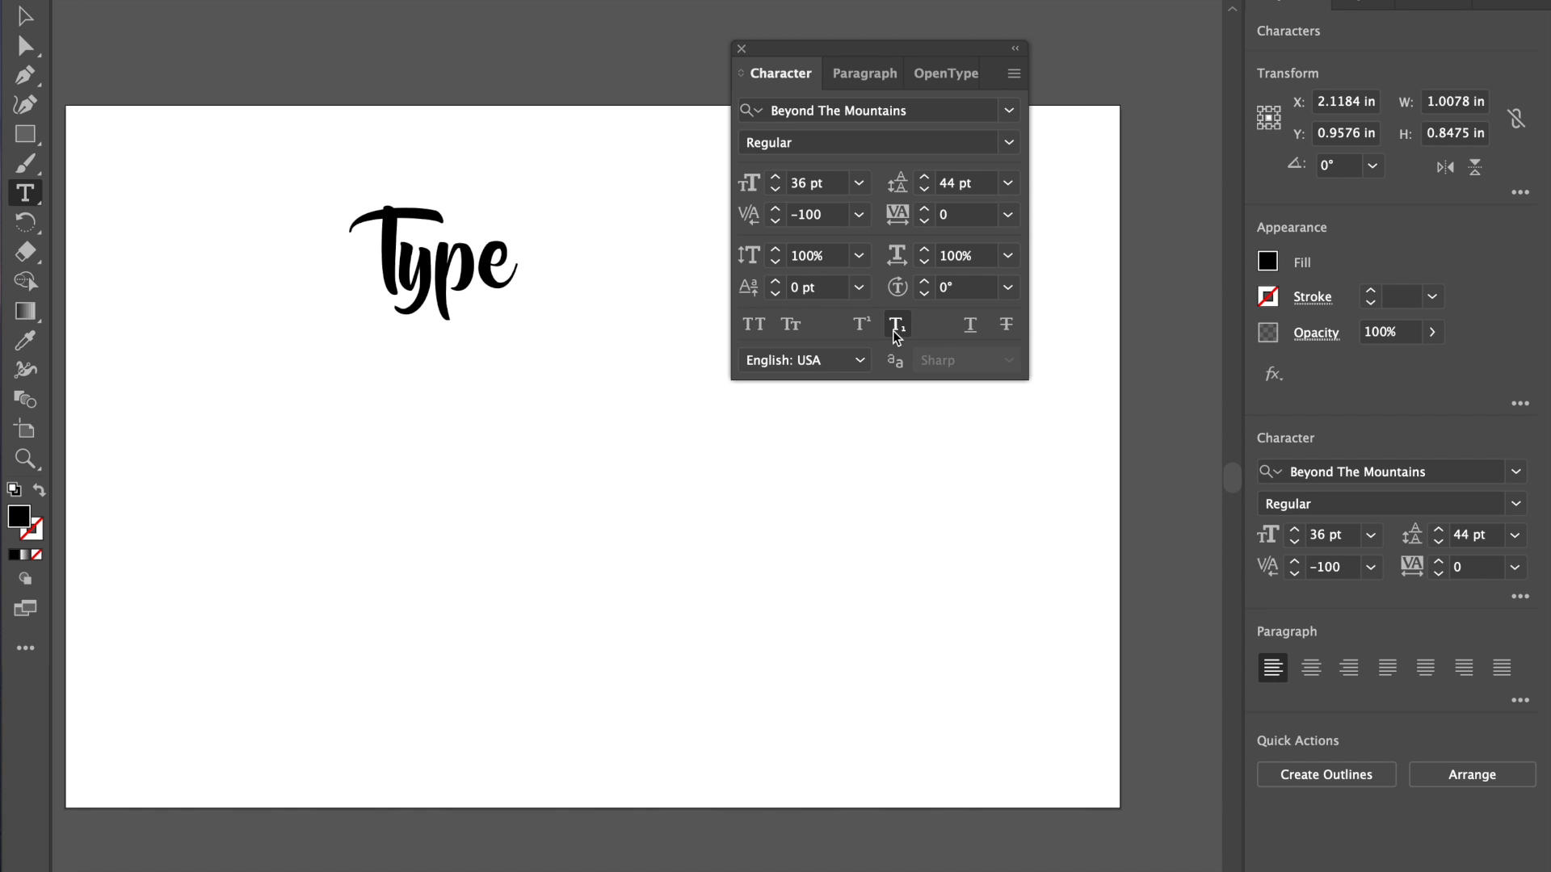
pyautogui.click(860, 214)
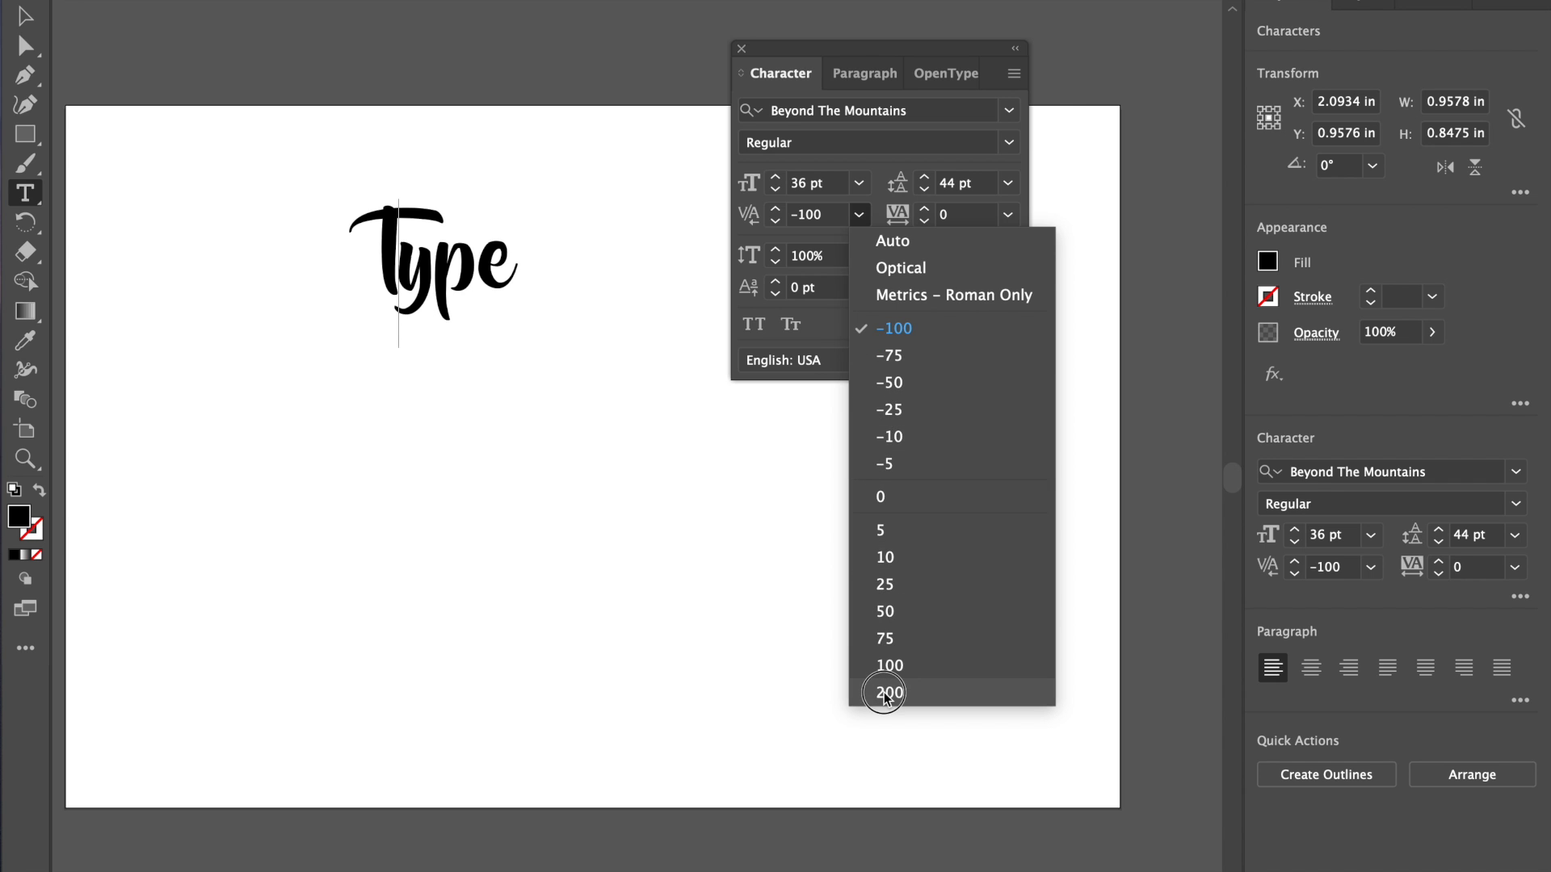
pyautogui.click(887, 693)
pyautogui.click(859, 216)
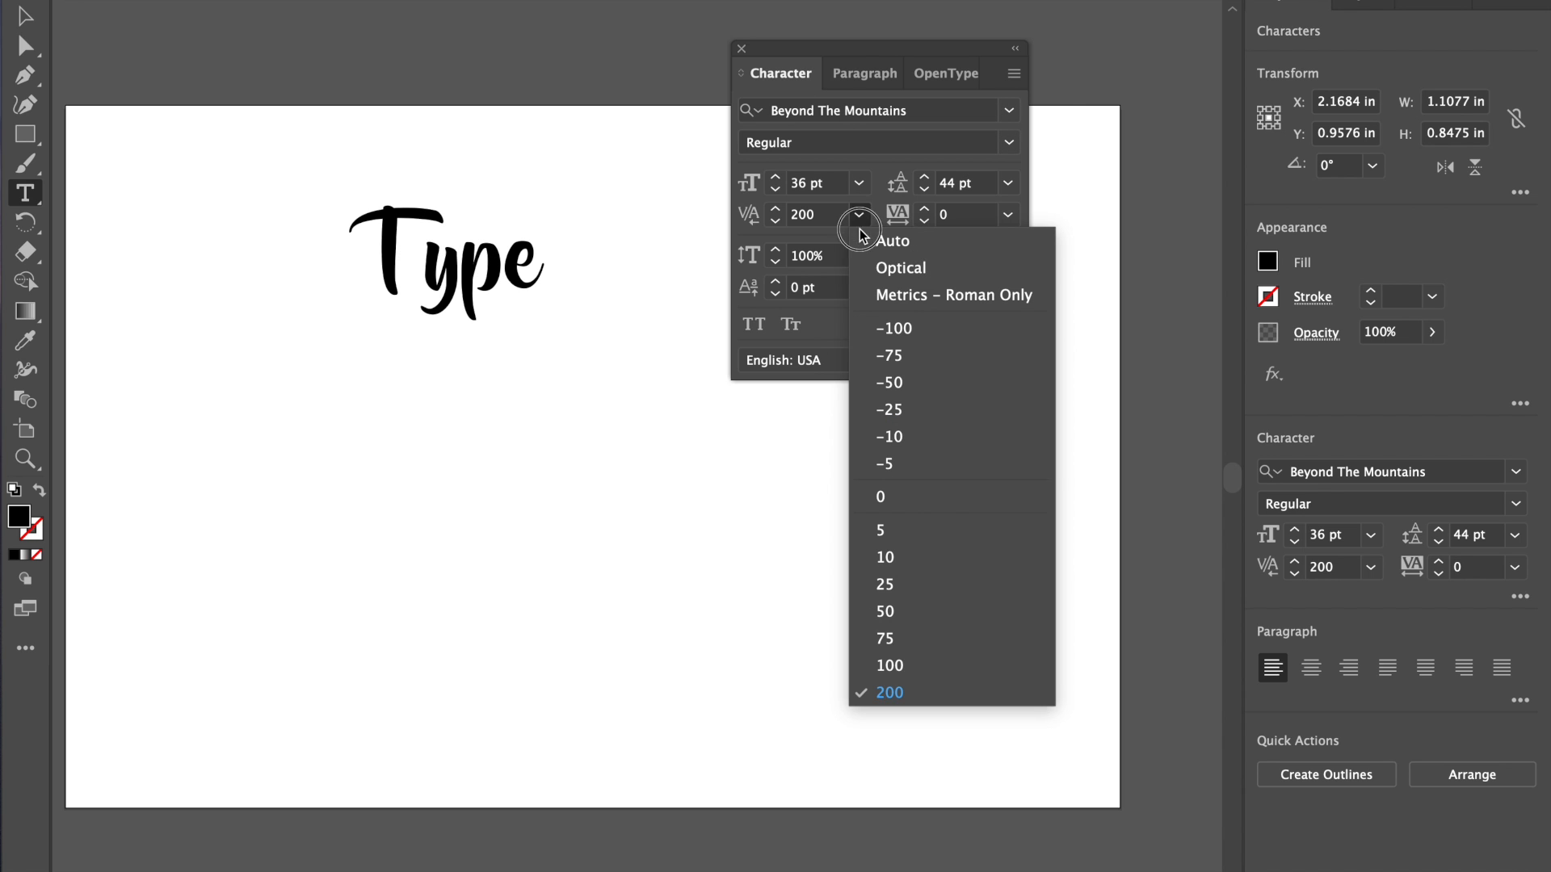
pyautogui.click(877, 494)
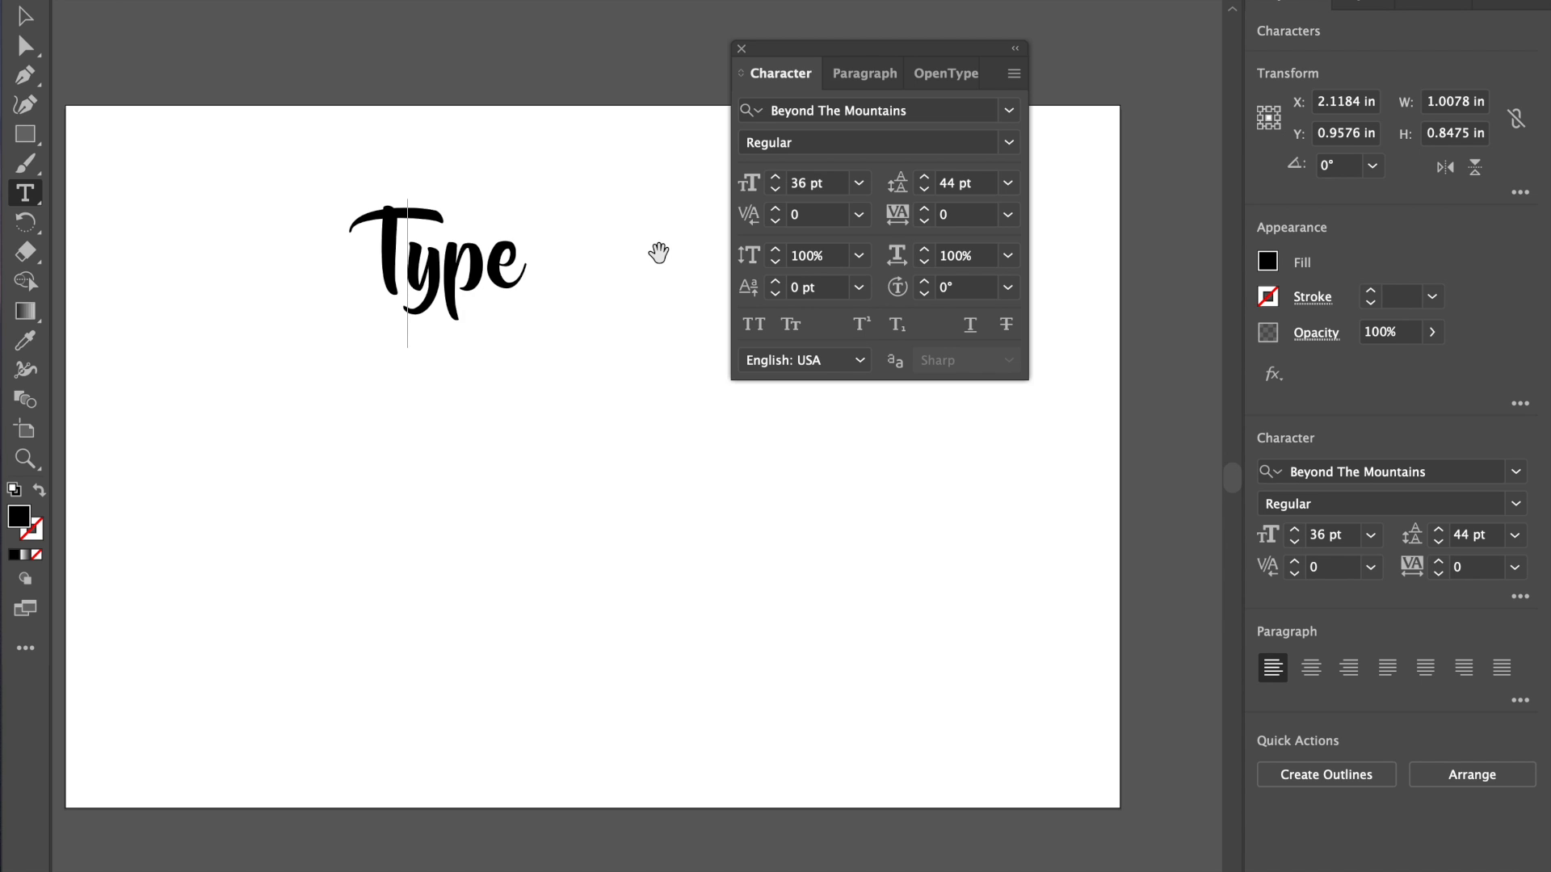
# Step: Tighten the kerning between the letters T and y to -42
pyautogui.hotkey('alt', 'Left')
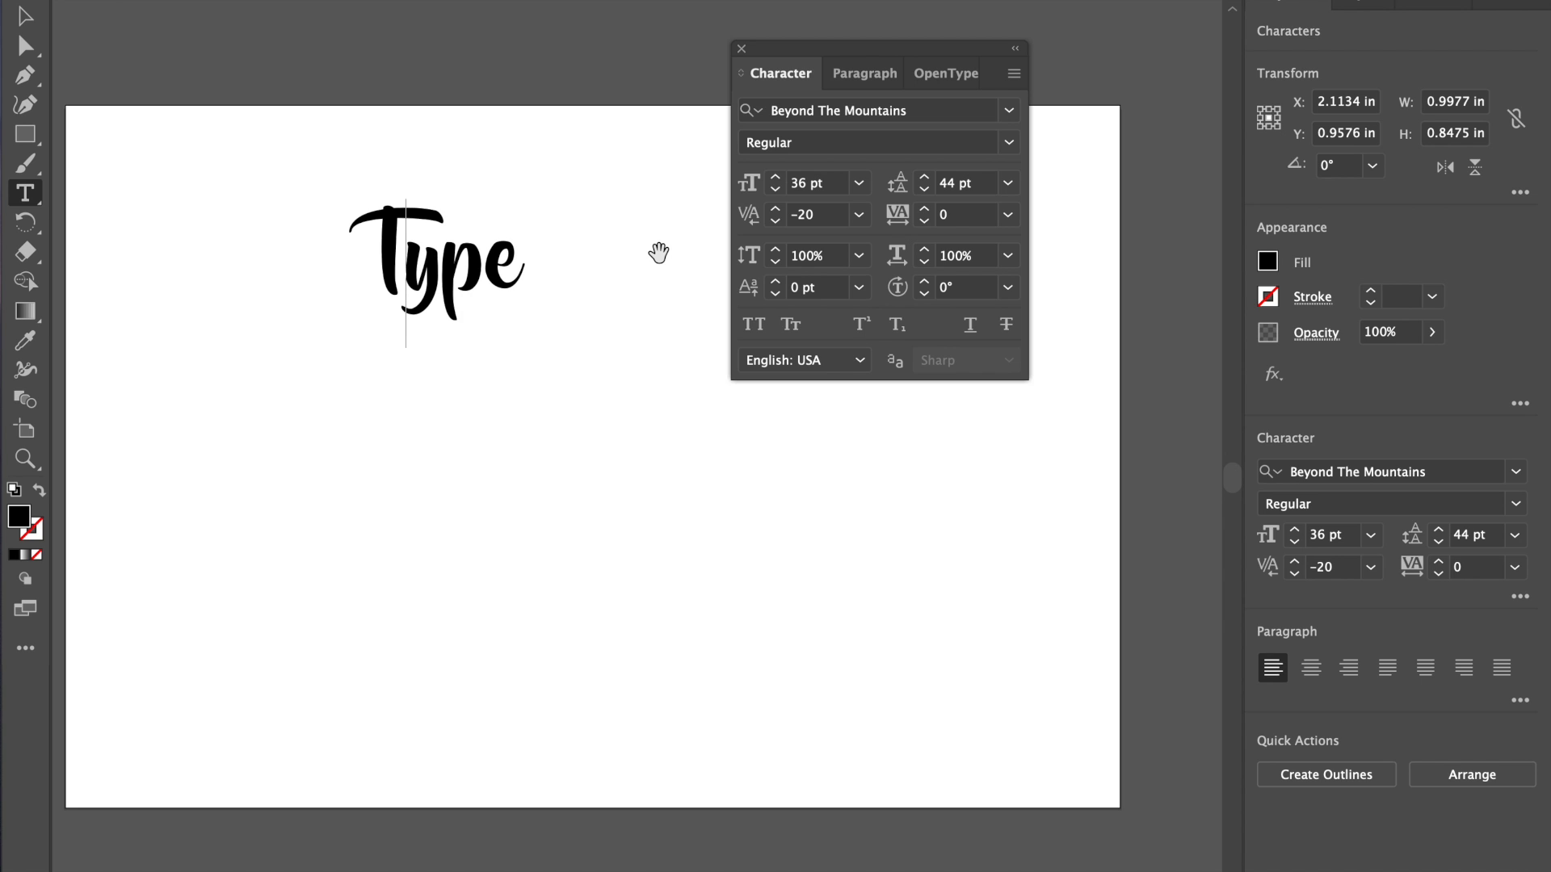
pyautogui.hotkey('alt', 'Left')
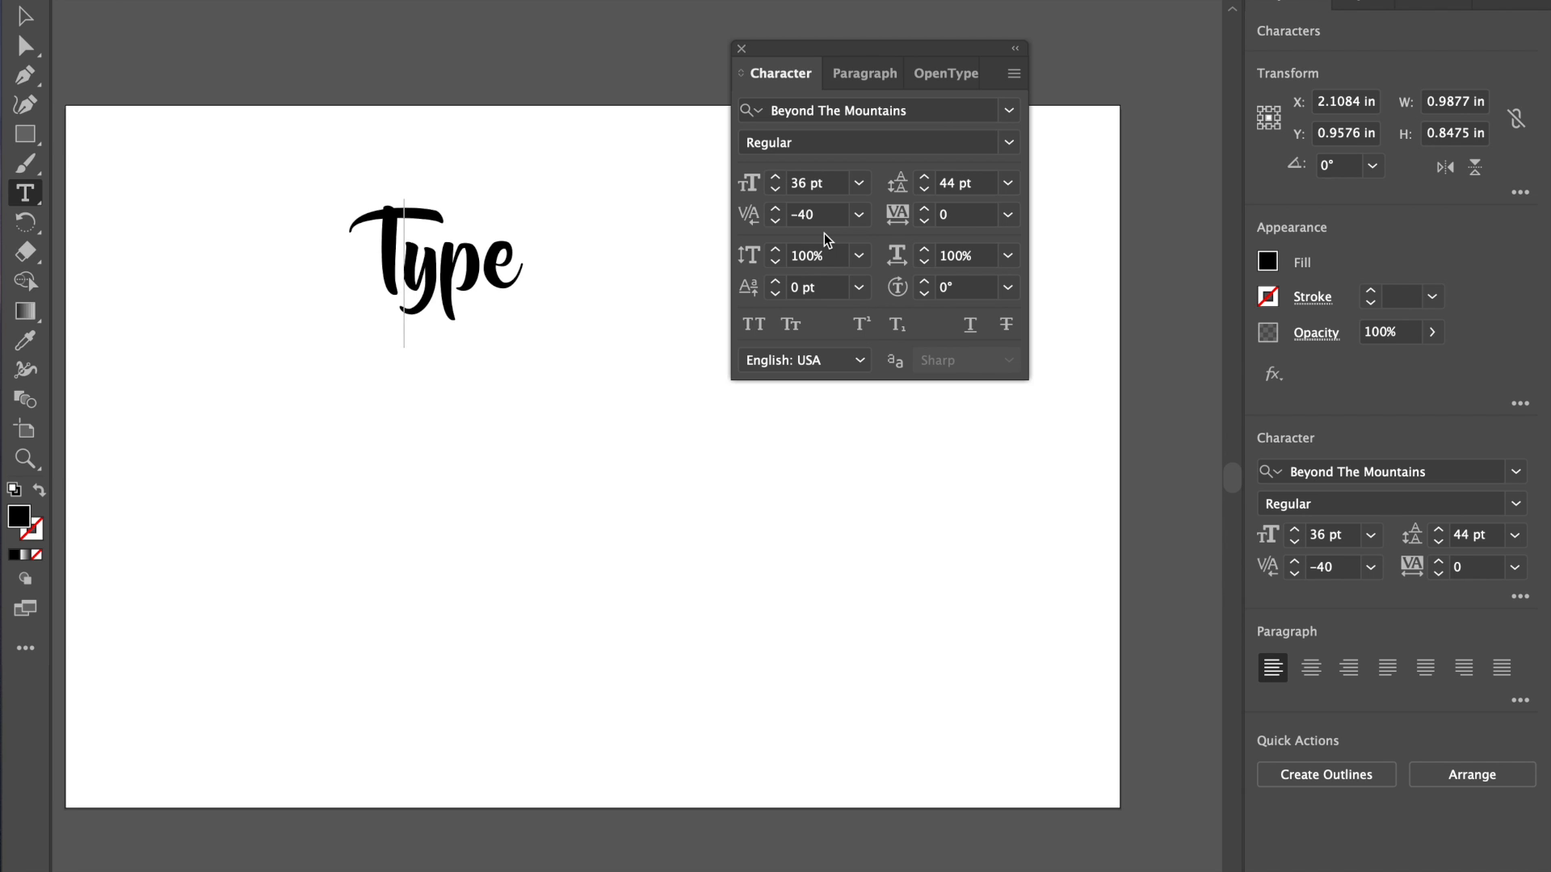
pyautogui.click(776, 209)
pyautogui.click(776, 209)
pyautogui.click(774, 222)
pyautogui.click(775, 223)
pyautogui.click(775, 222)
pyautogui.click(774, 222)
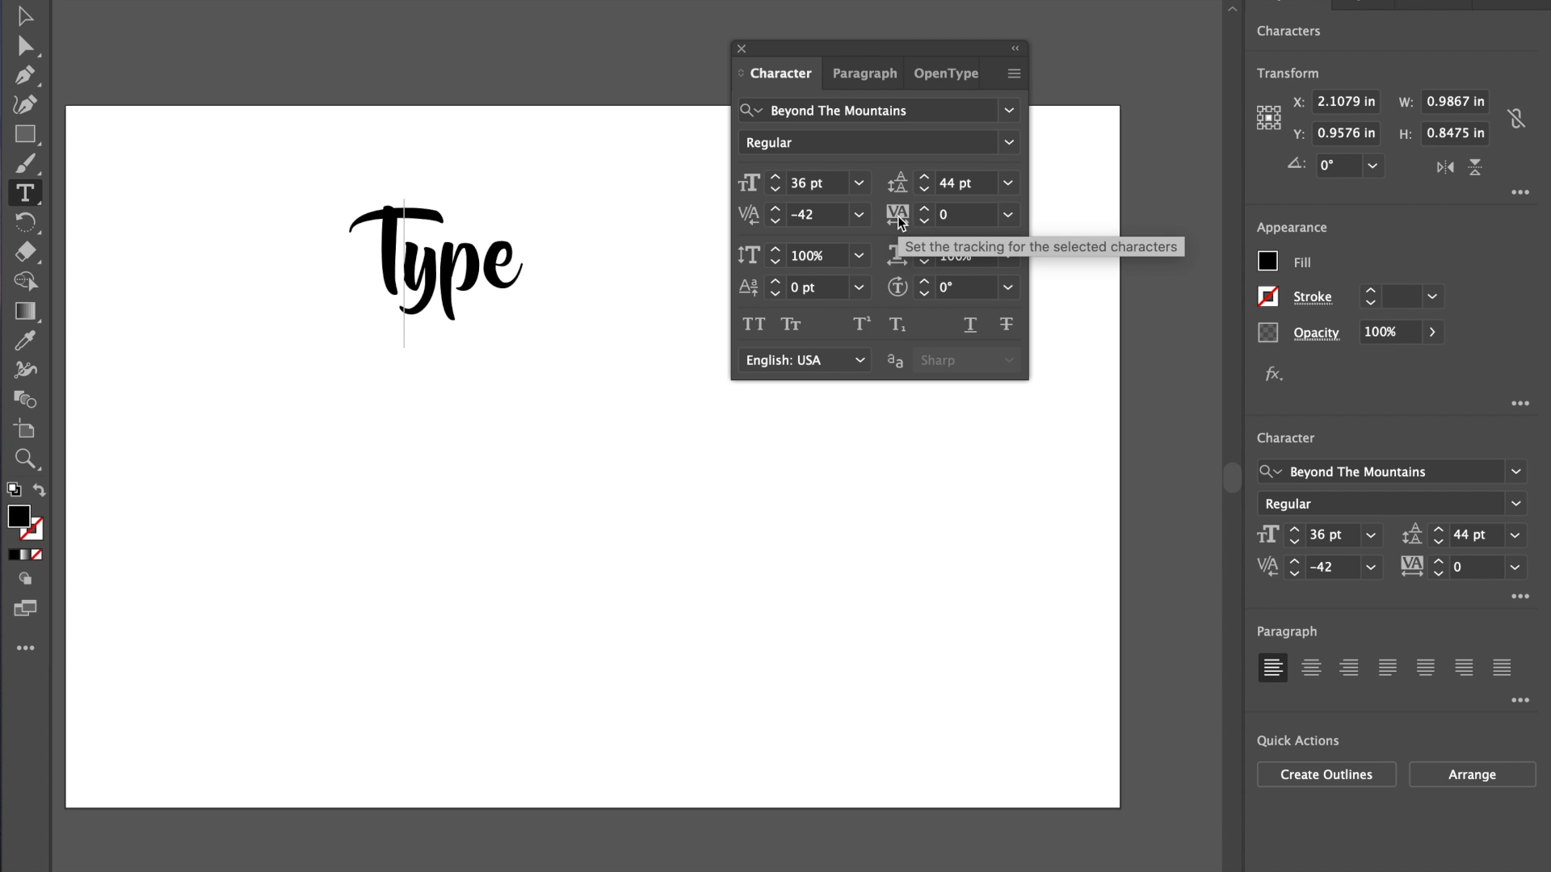
# Step: Try wider tracking on the letters "ype" and reset the tracking to 0
pyautogui.click(404, 264)
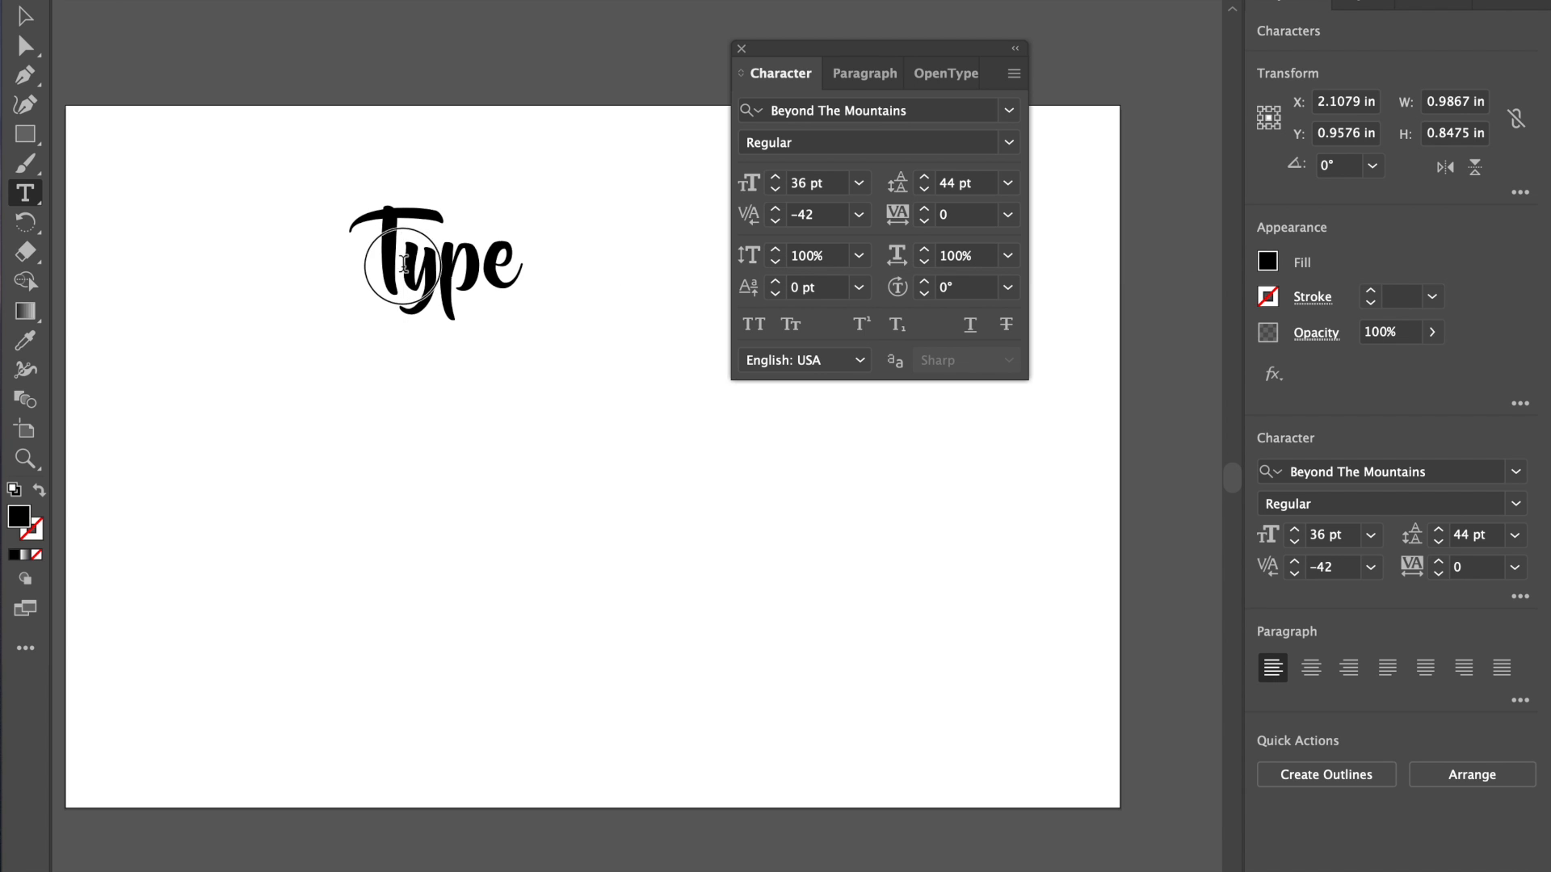
pyautogui.moveTo(404, 264); pyautogui.dragTo(539, 272)
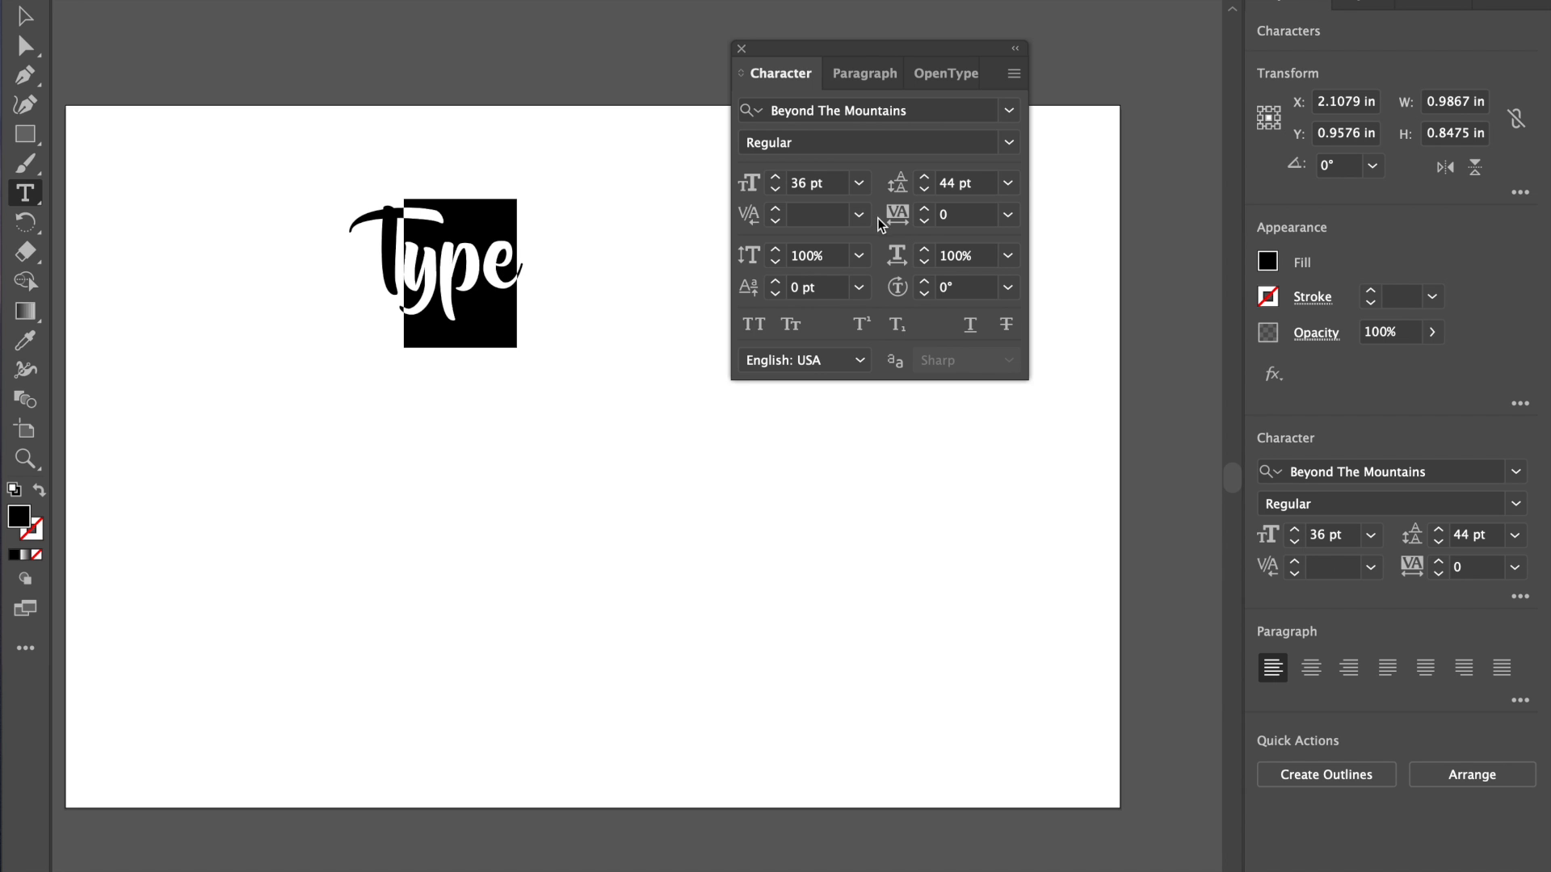
pyautogui.click(1008, 215)
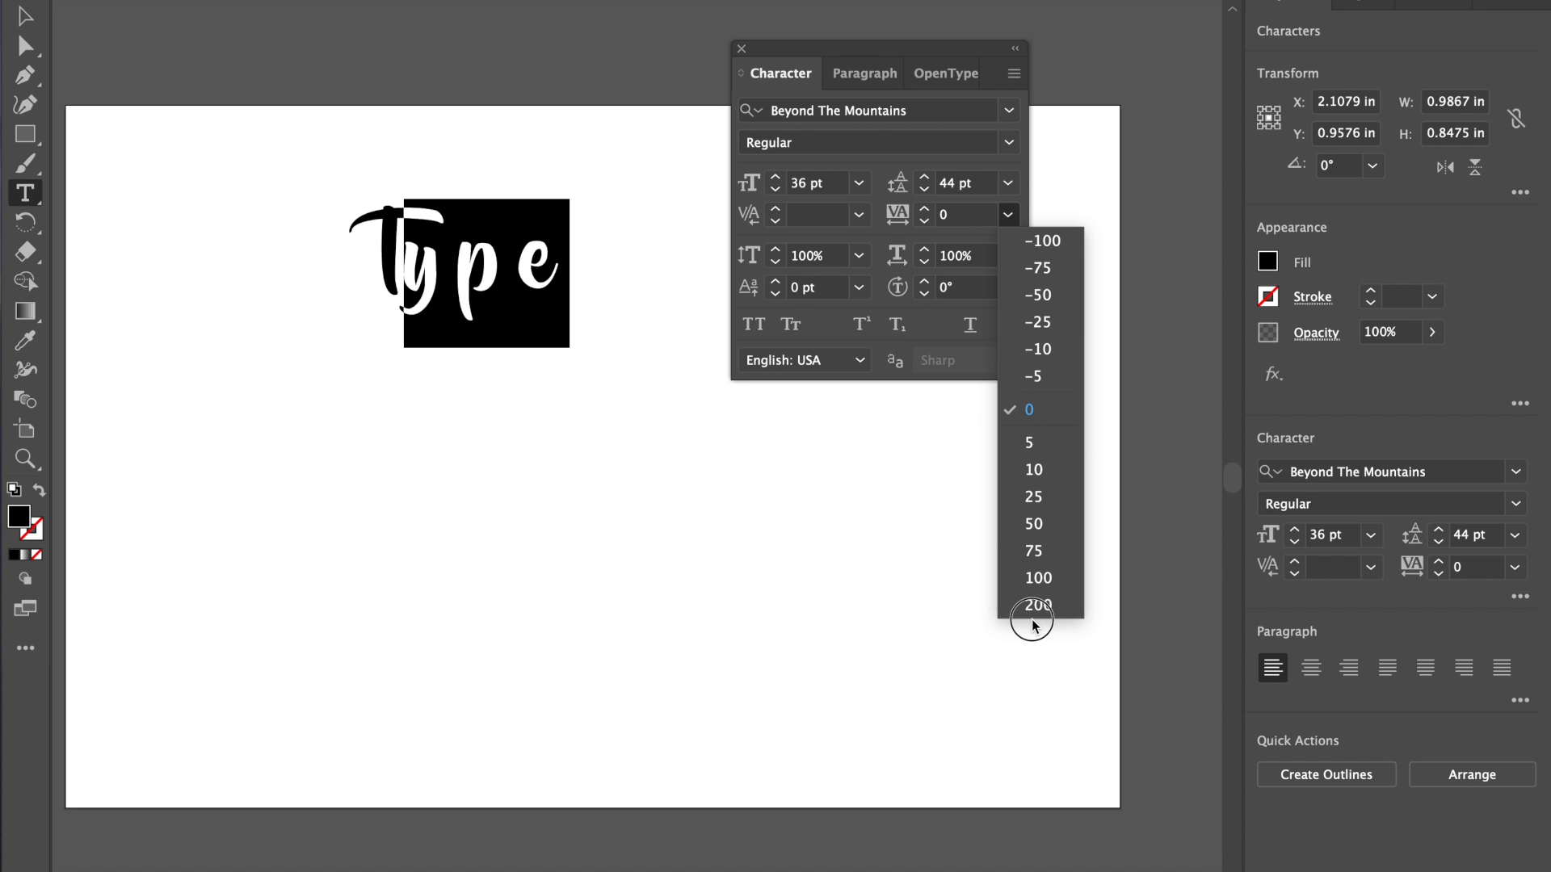
pyautogui.click(1036, 530)
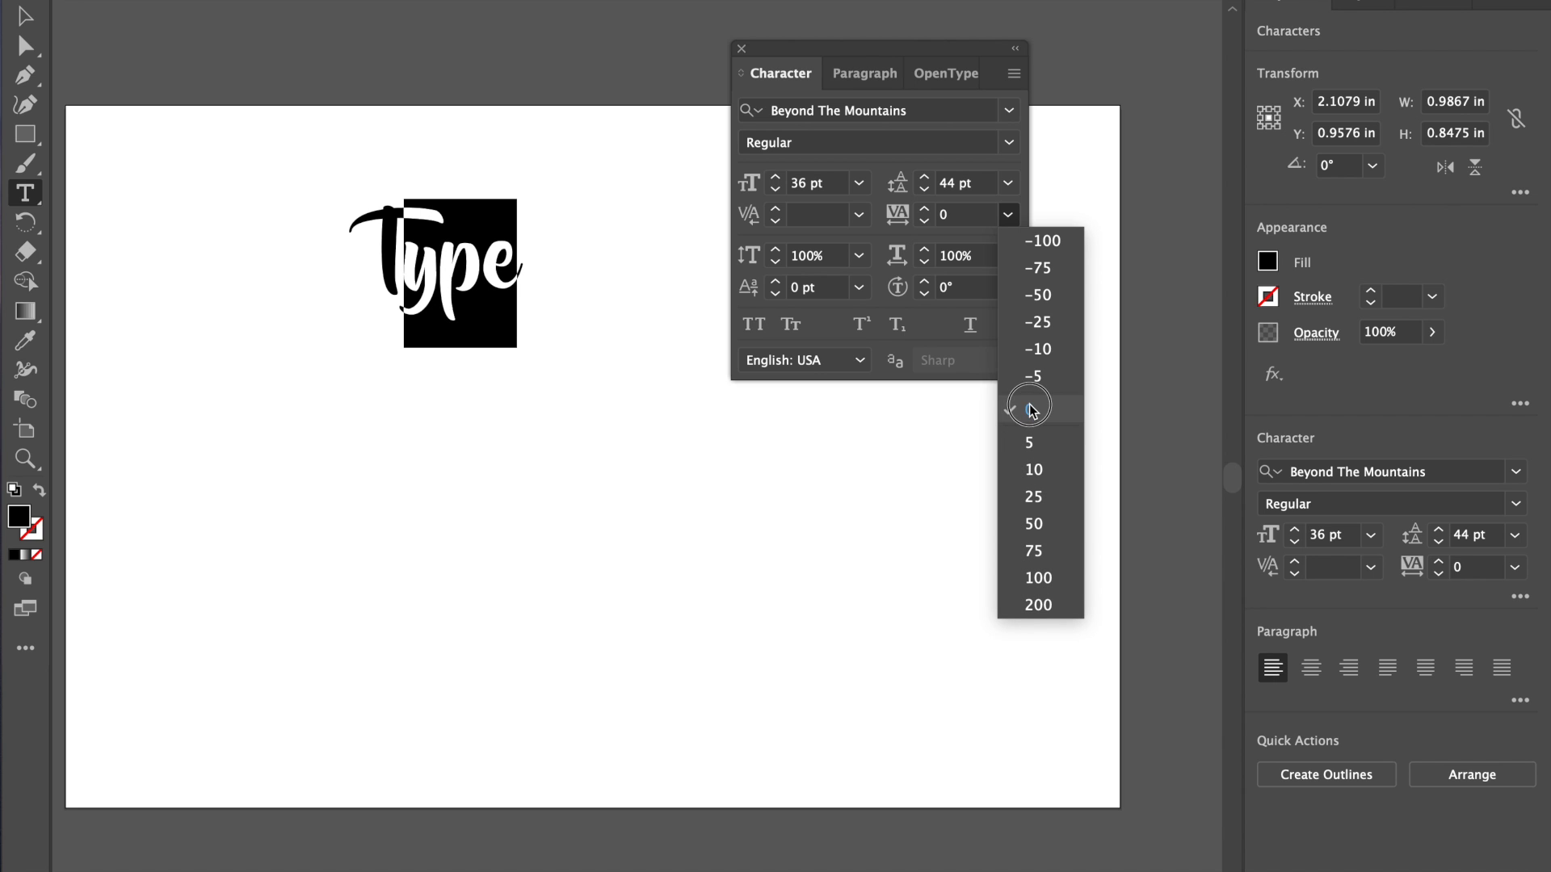
pyautogui.click(1028, 409)
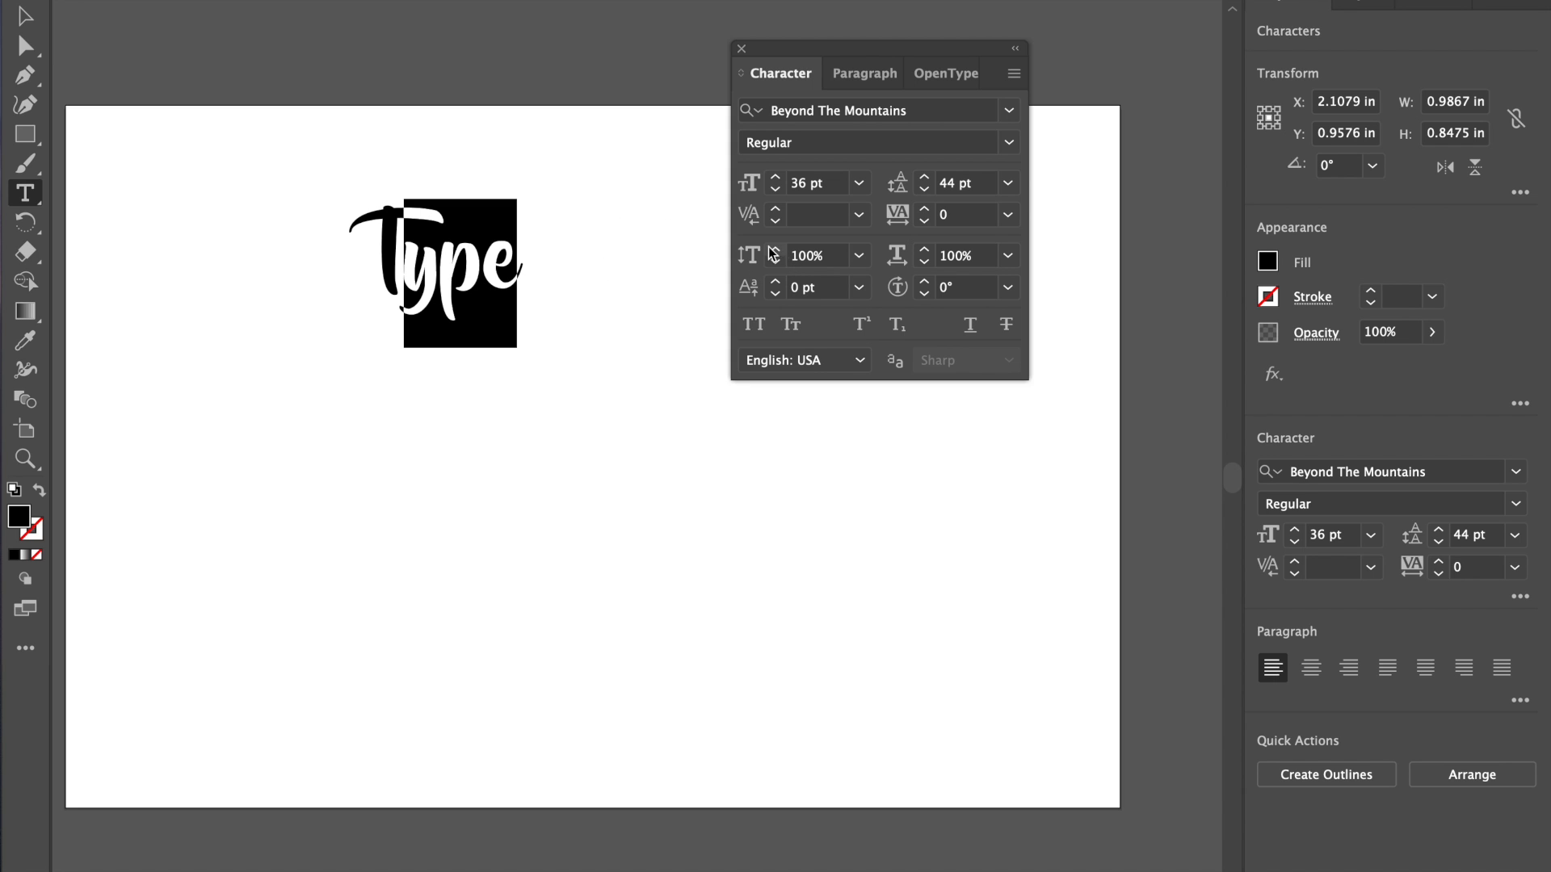
# Step: Keep the vertical scale of the letters "ype" at 100% and move the "Type" text to about X 2.4 in, Y 1.33 in
pyautogui.click(857, 256)
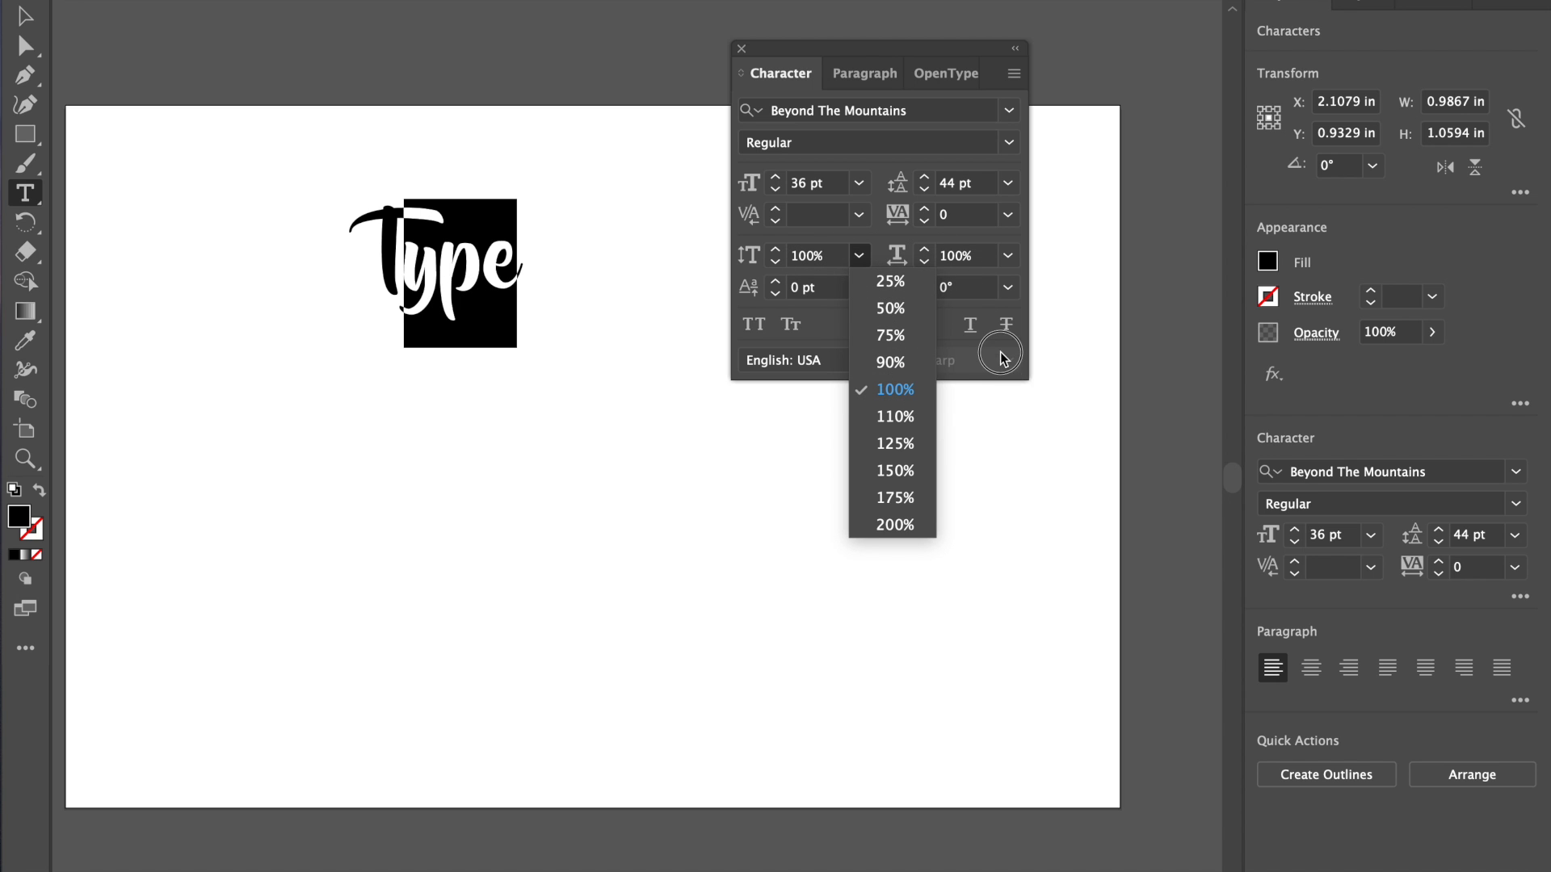
pyautogui.click(882, 391)
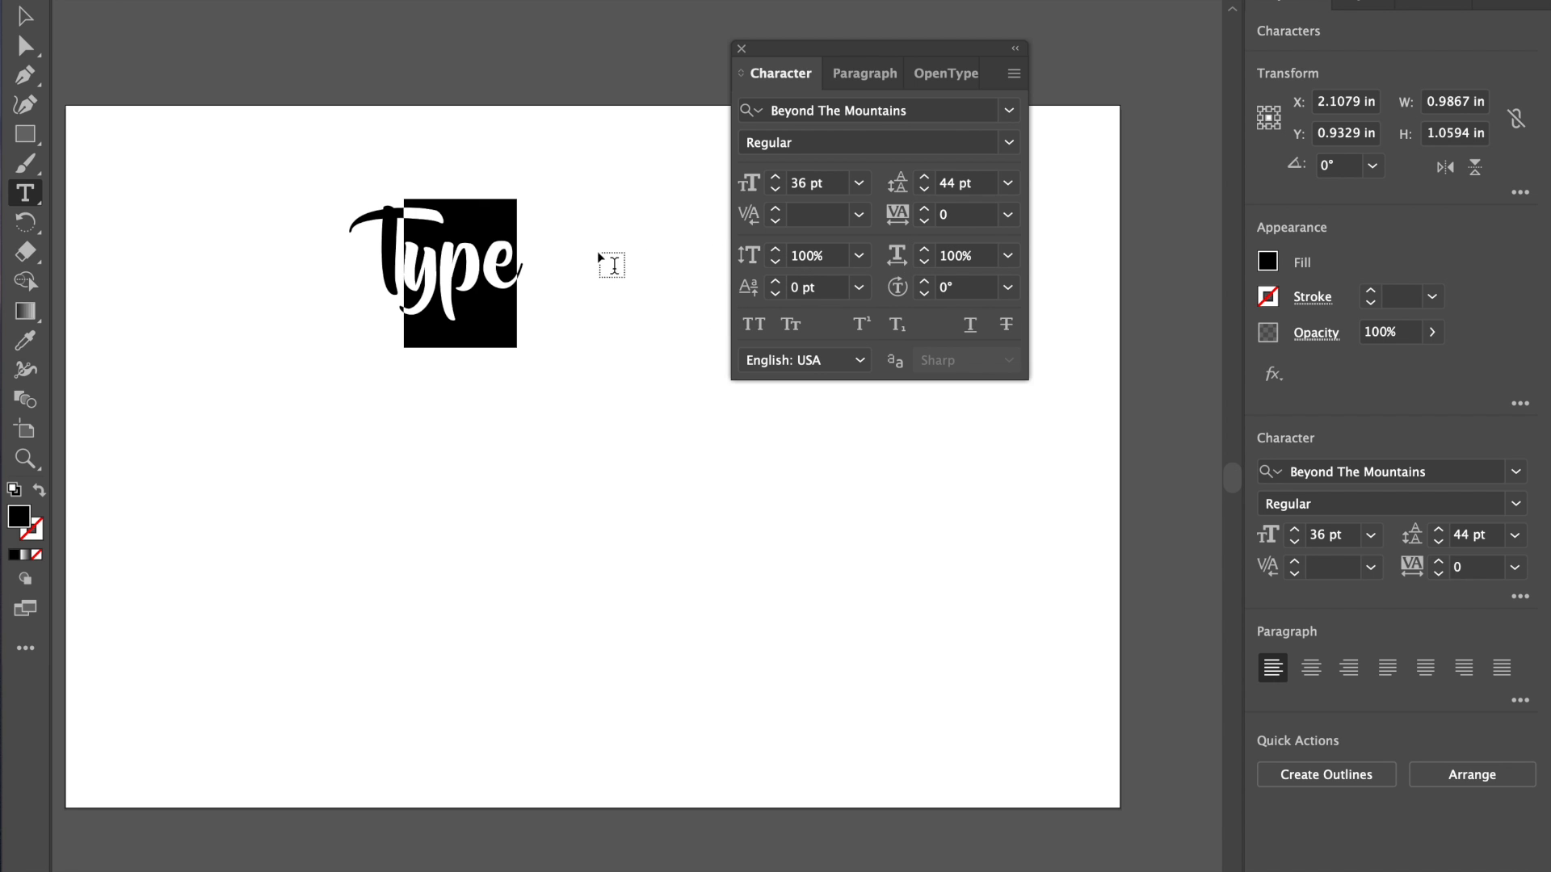
pyautogui.click(24, 16)
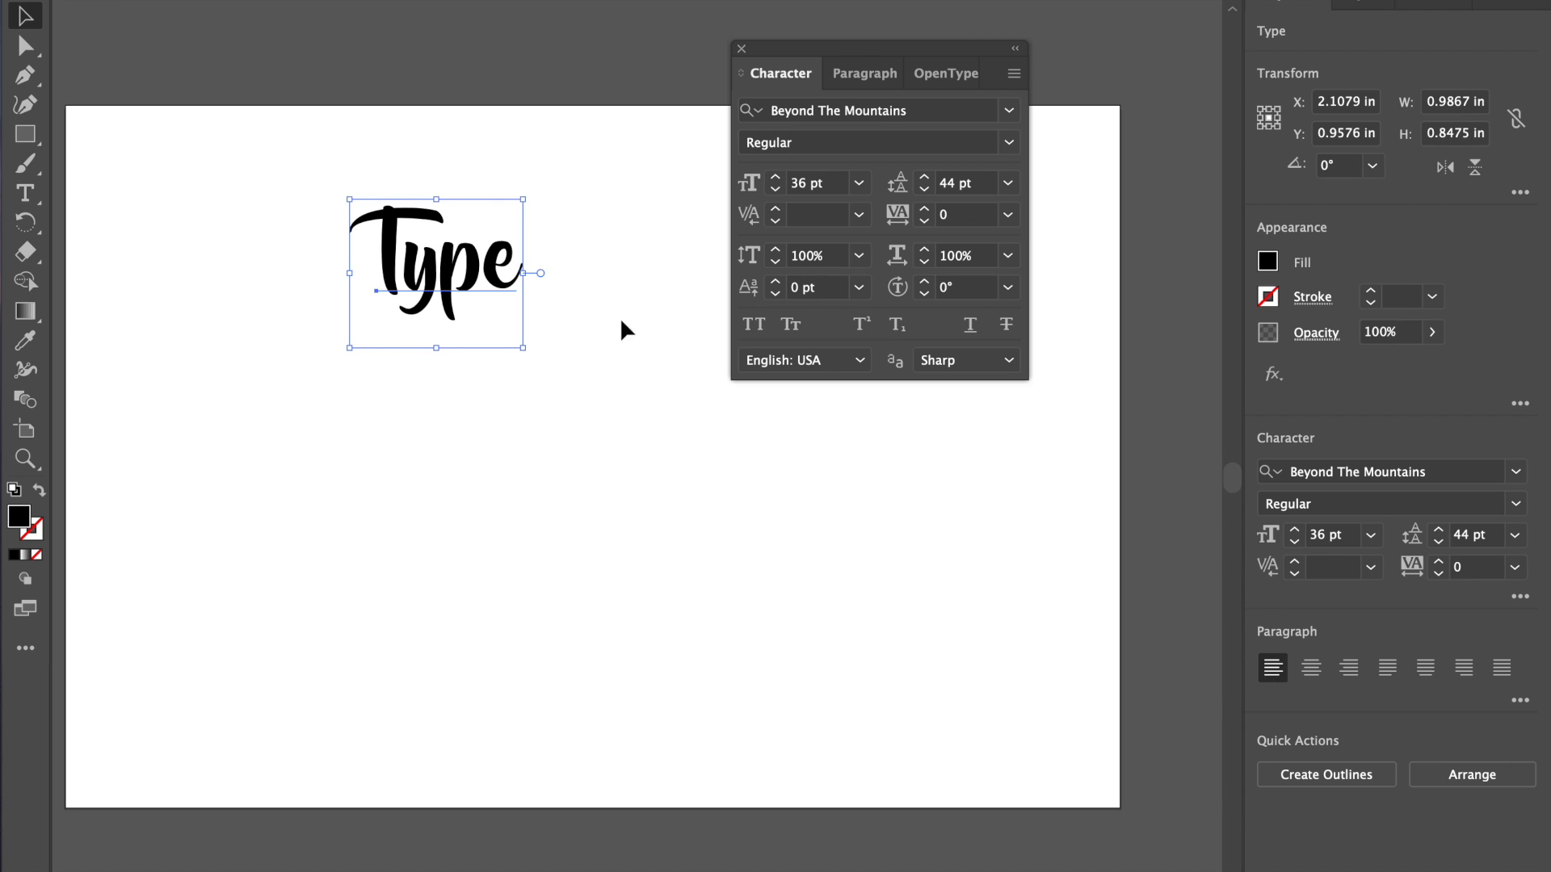
pyautogui.click(635, 330)
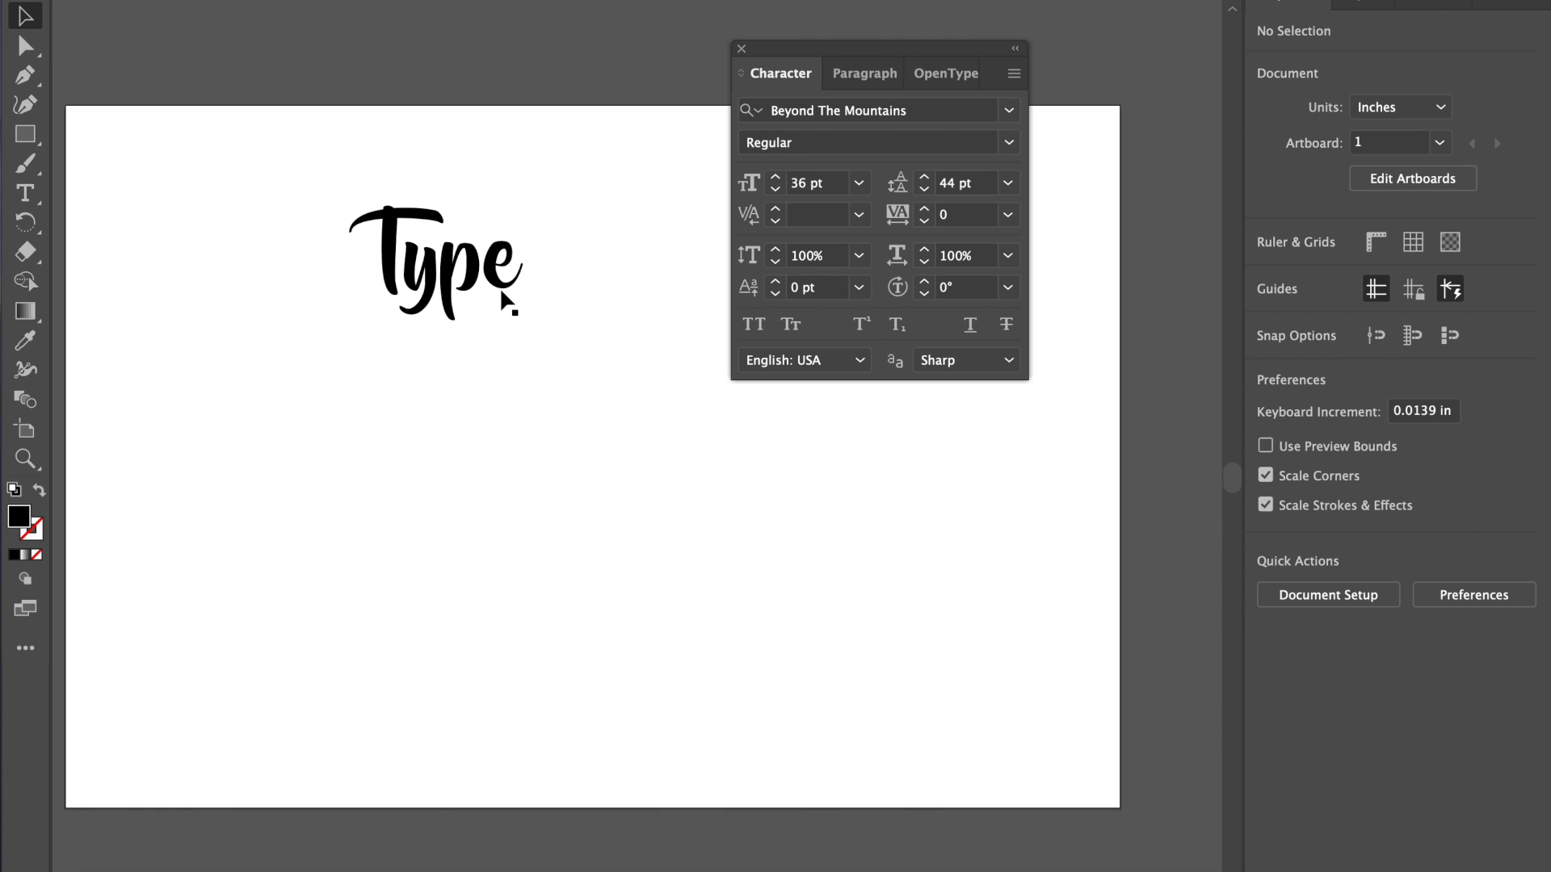
pyautogui.moveTo(462, 287); pyautogui.dragTo(514, 352)
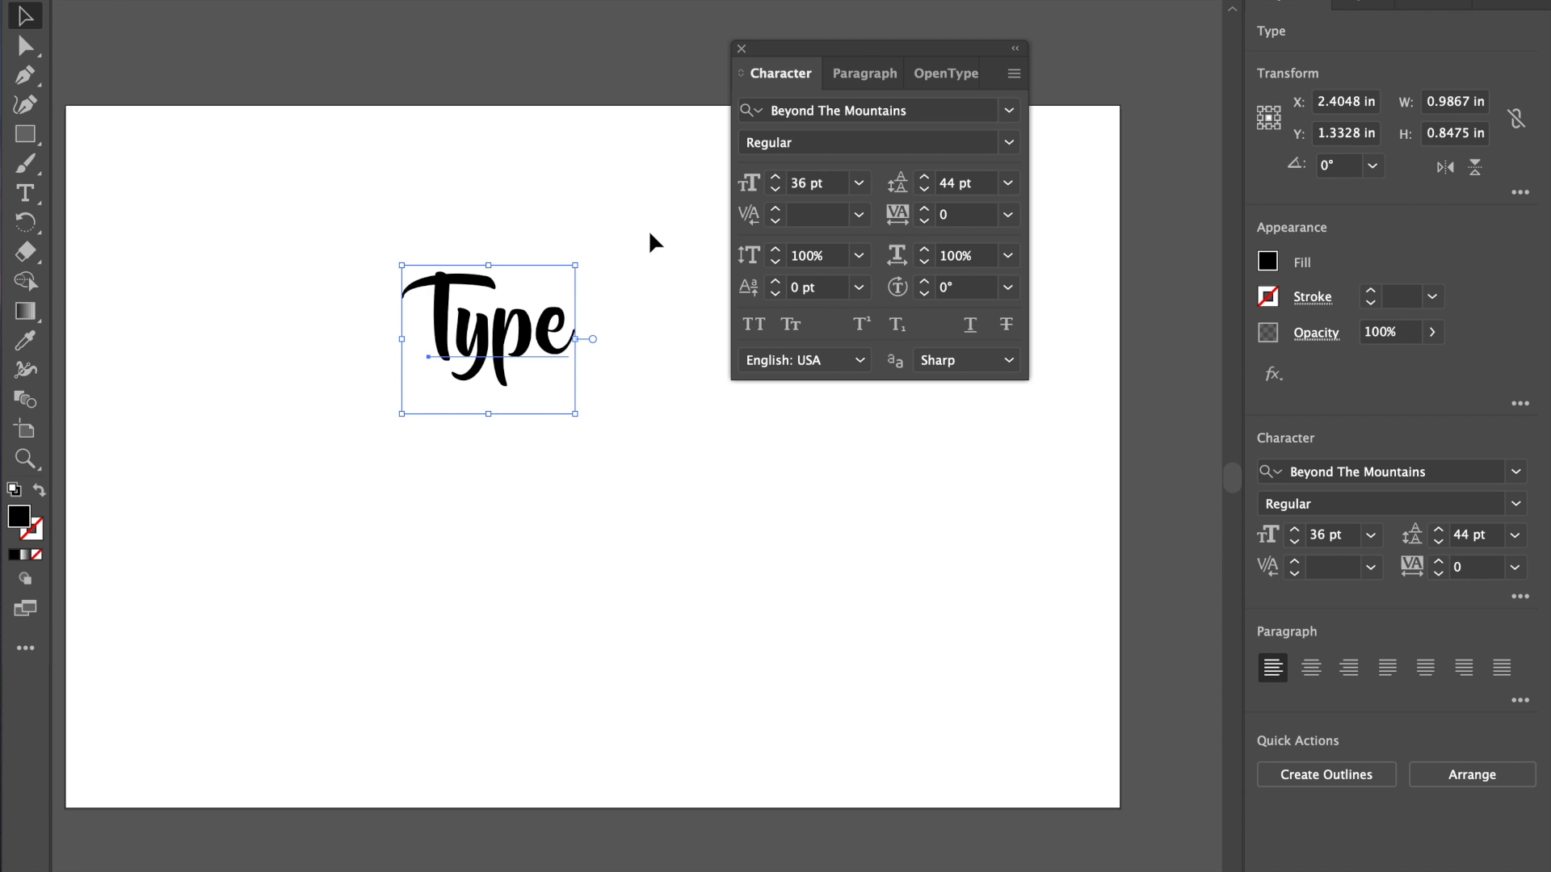
# Step: Stretch the "Type" text to a vertical scale of 165% and change its font to Acumin Variable Concept
pyautogui.click(776, 253)
pyautogui.moveTo(776, 256); pyautogui.dragTo(777, 255)
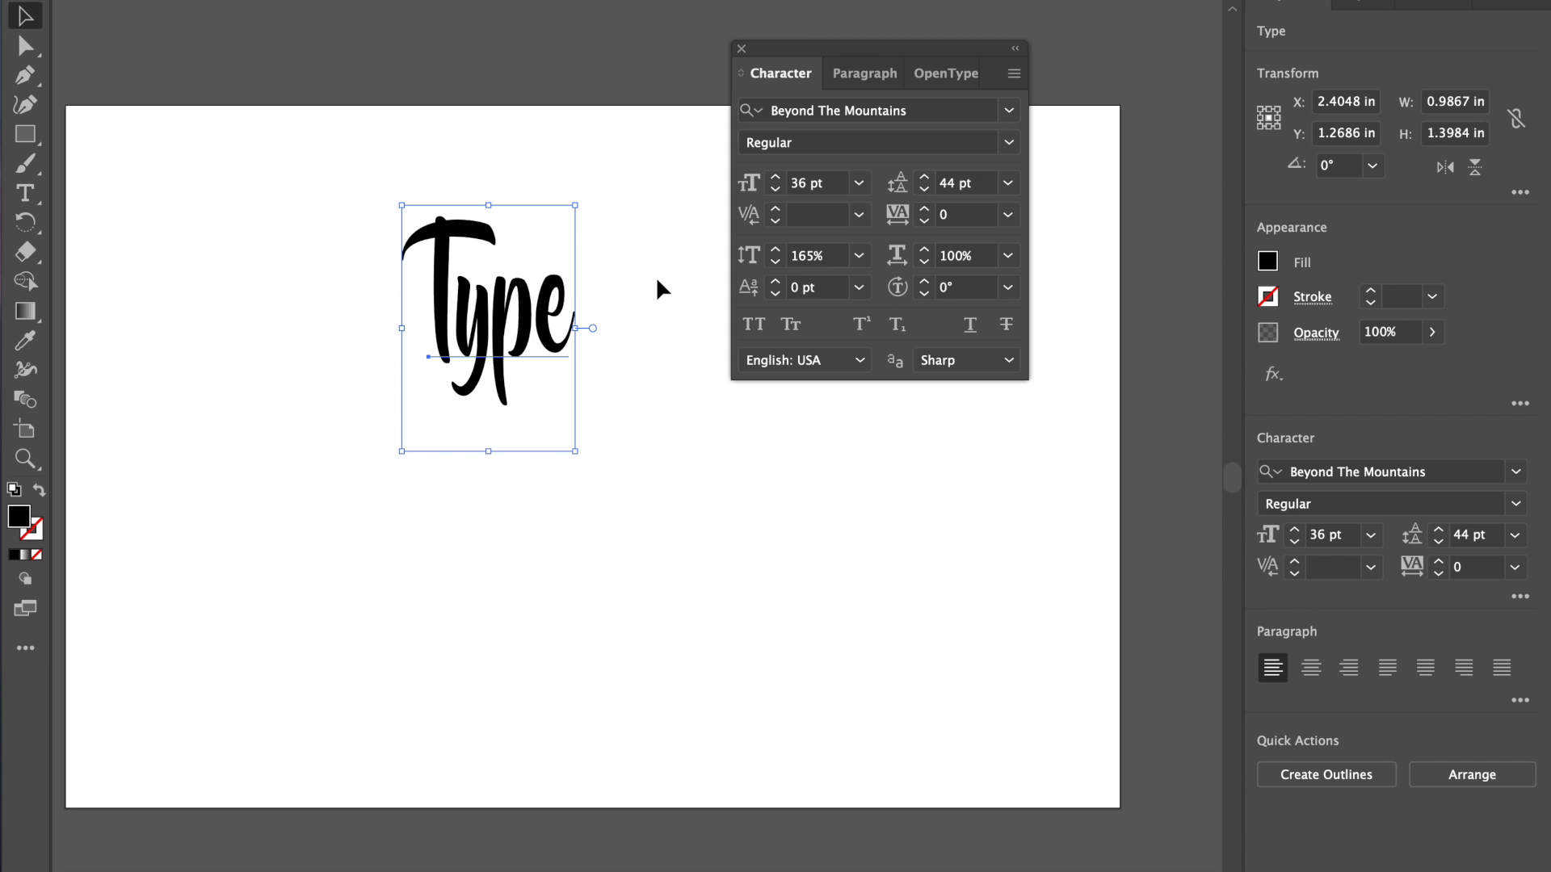
pyautogui.click(1009, 111)
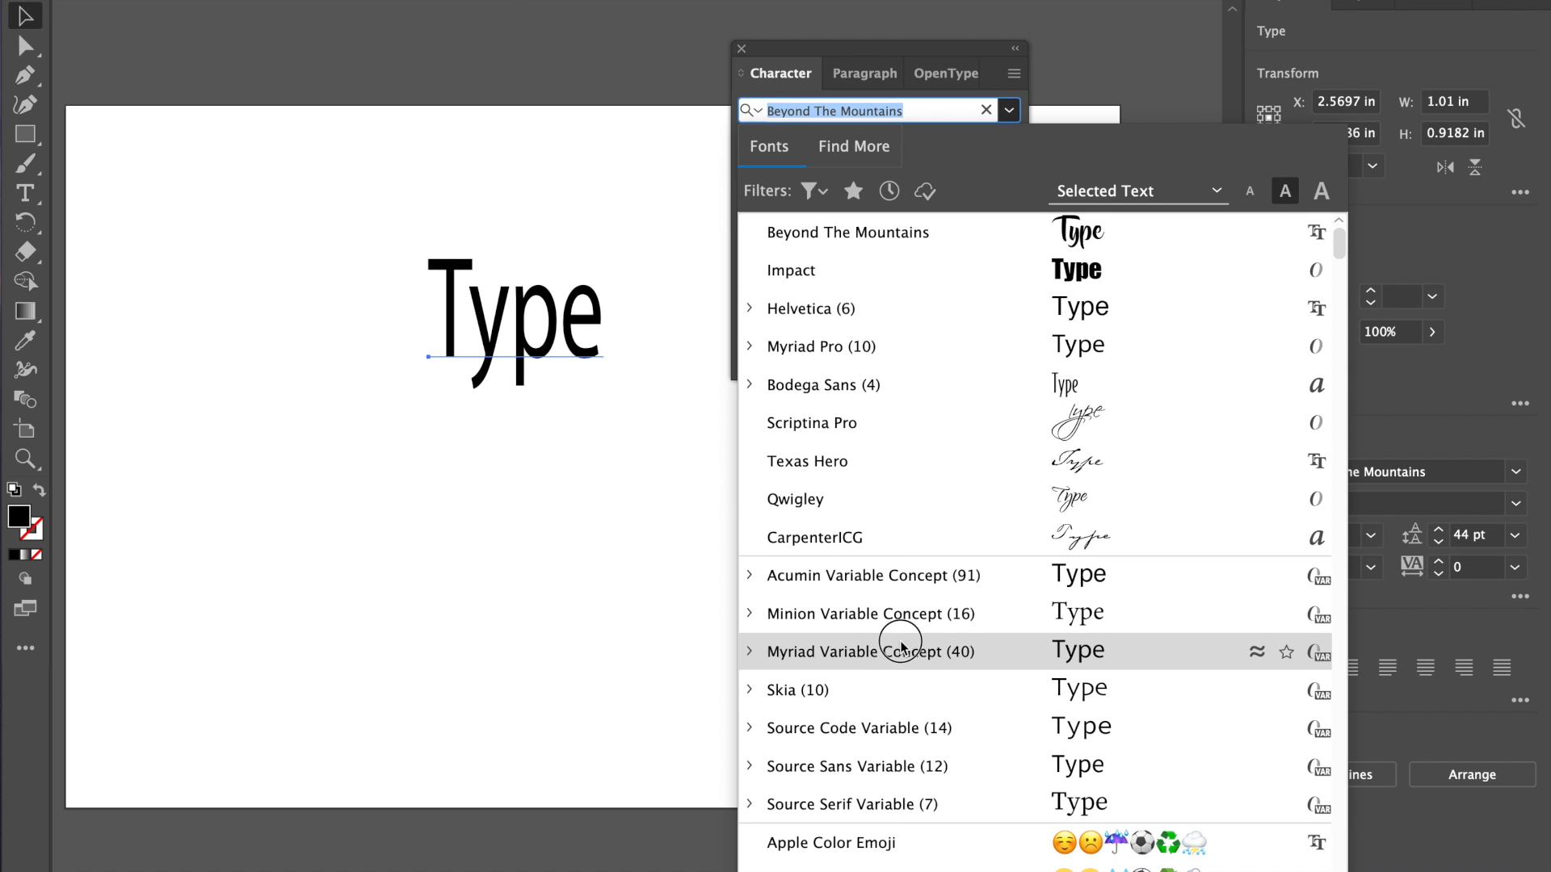
pyautogui.click(898, 580)
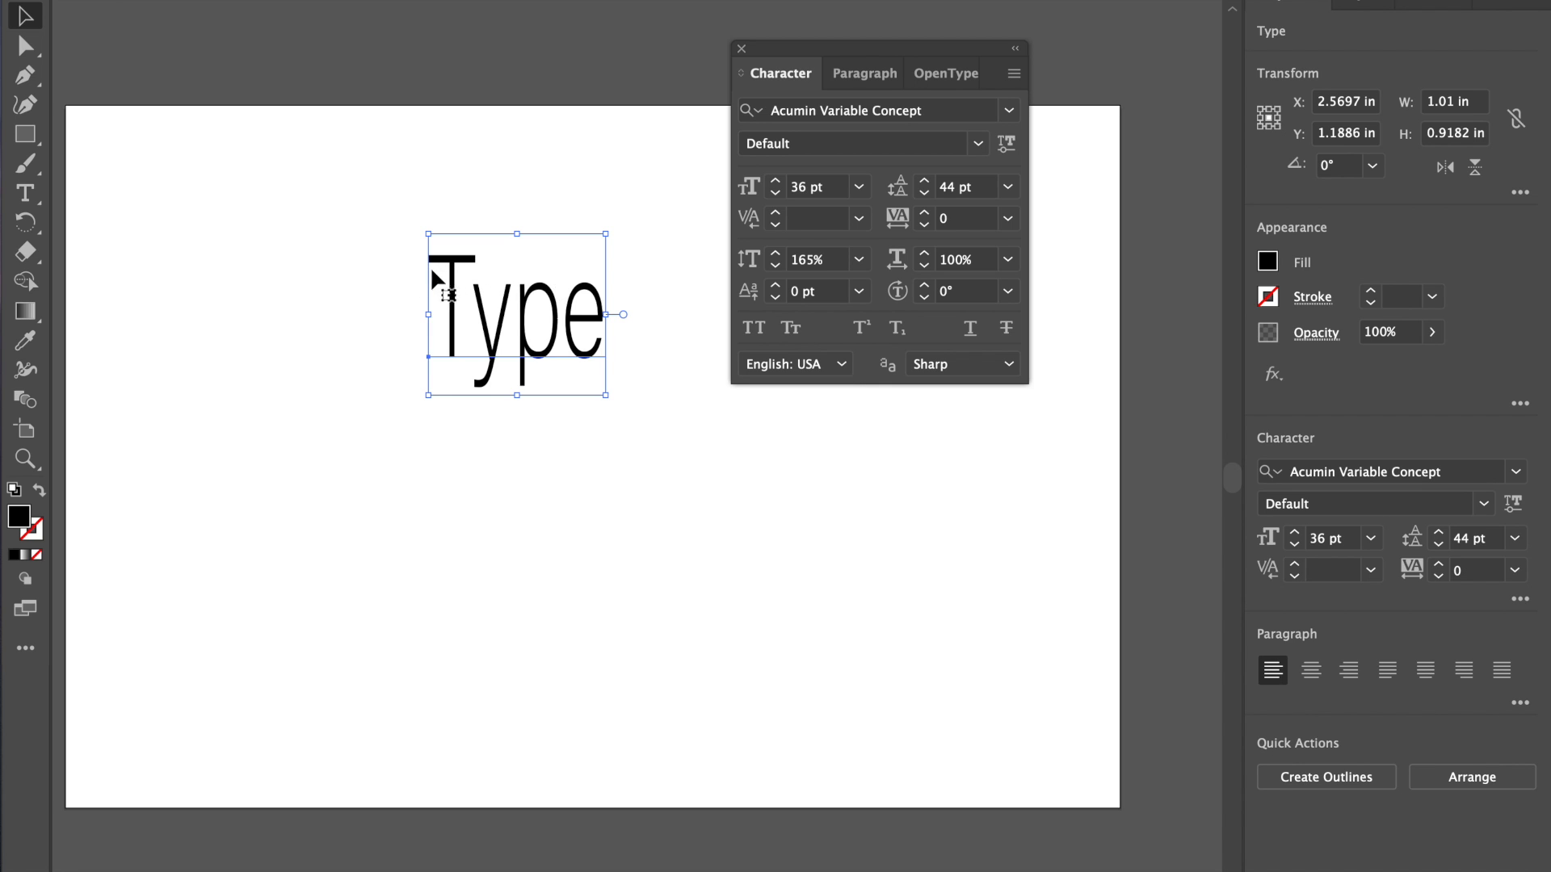
# Step: Set the vertical scale of the "Type" text to 100% and change its font to Impact
pyautogui.click(858, 261)
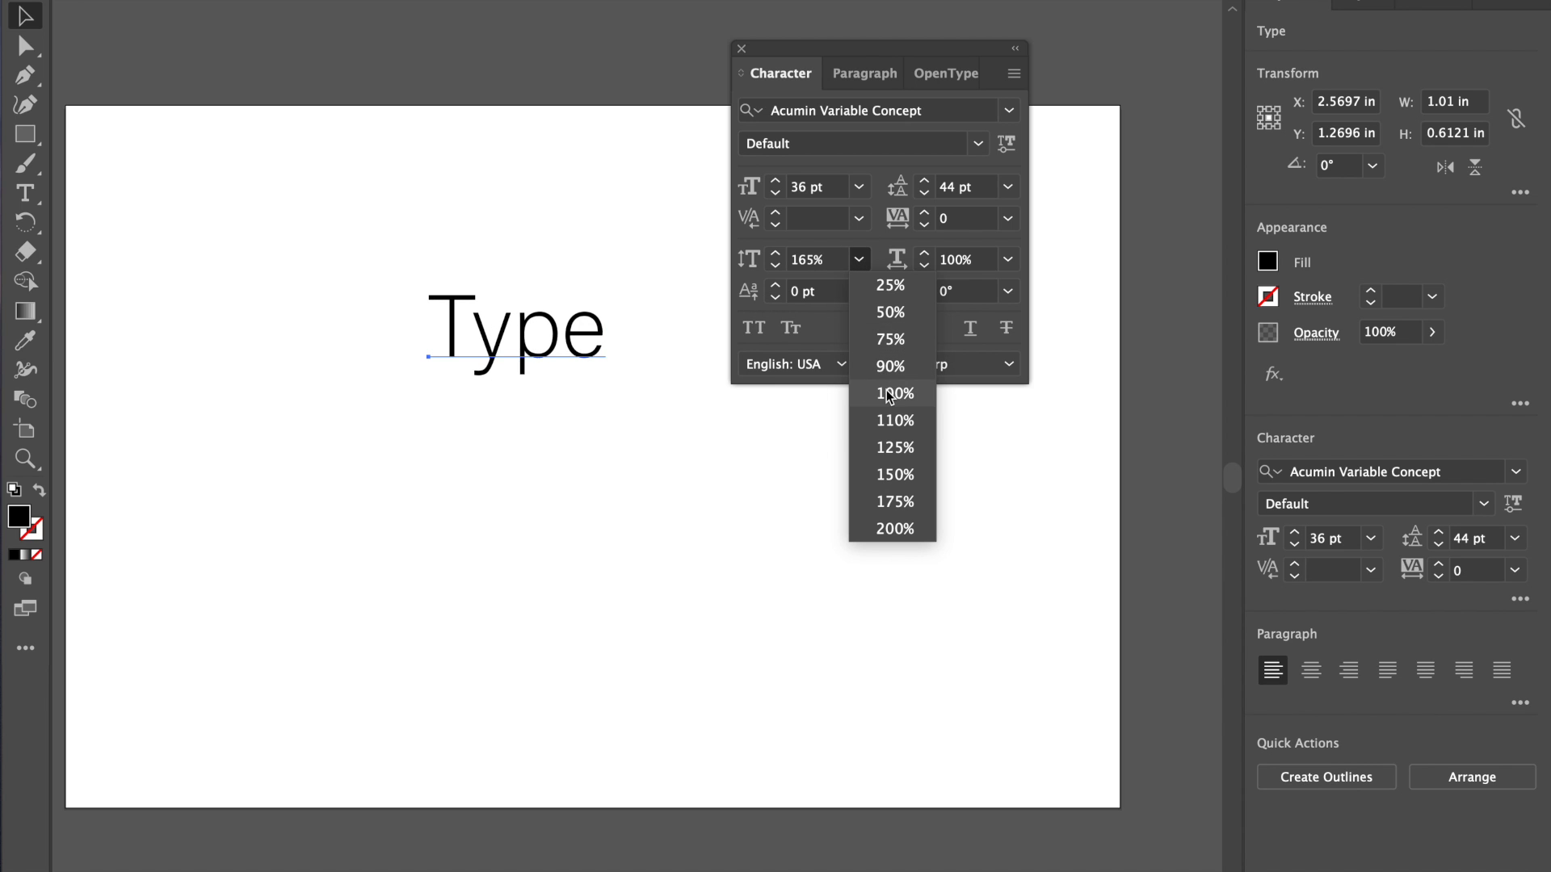
pyautogui.click(892, 391)
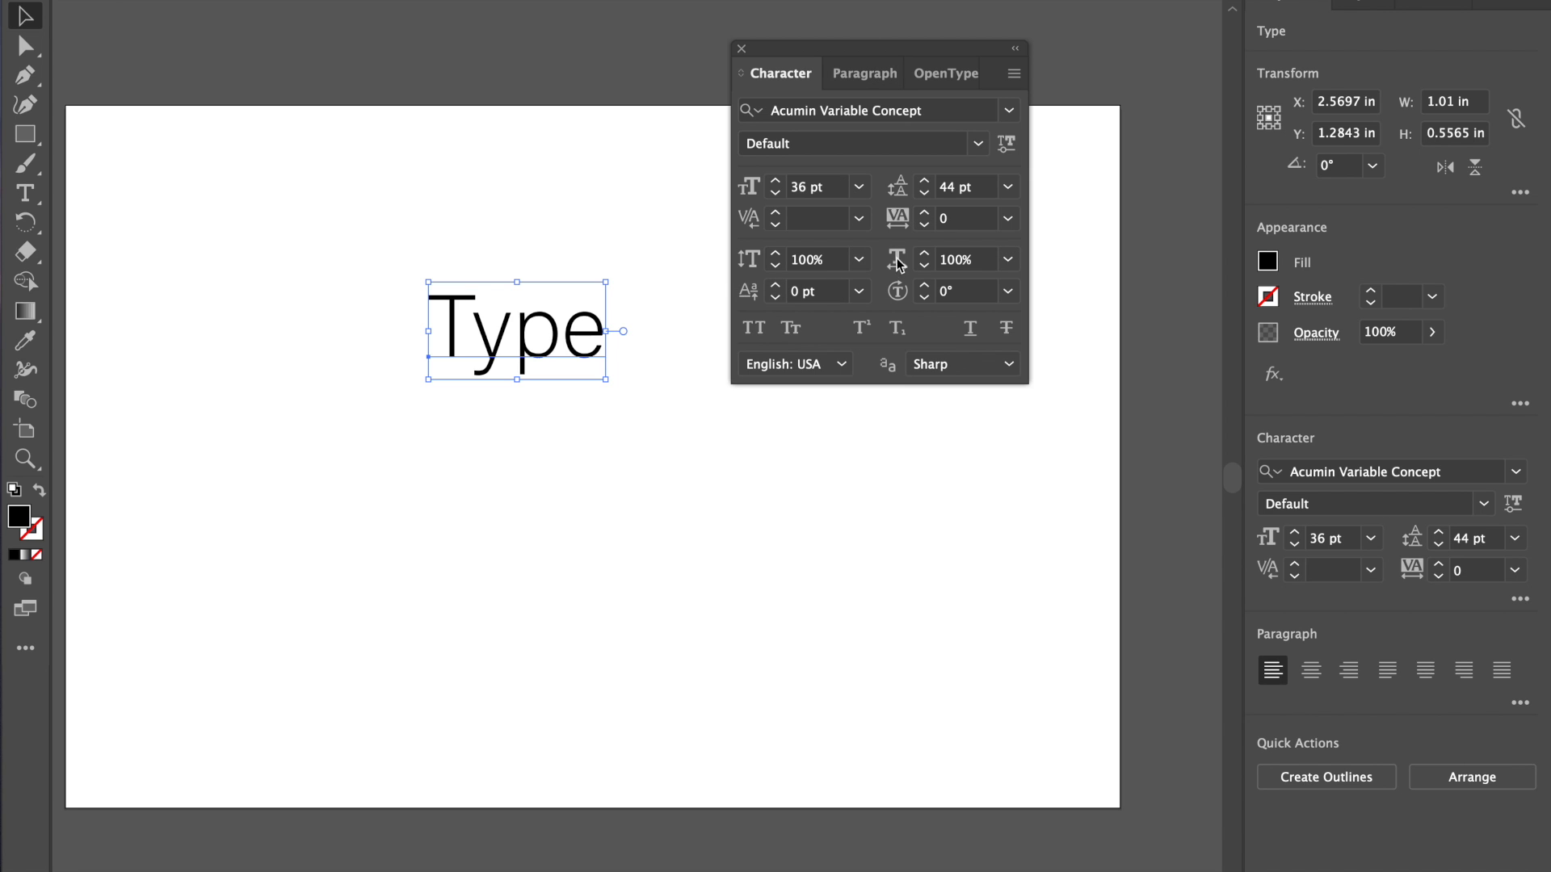
pyautogui.click(1008, 112)
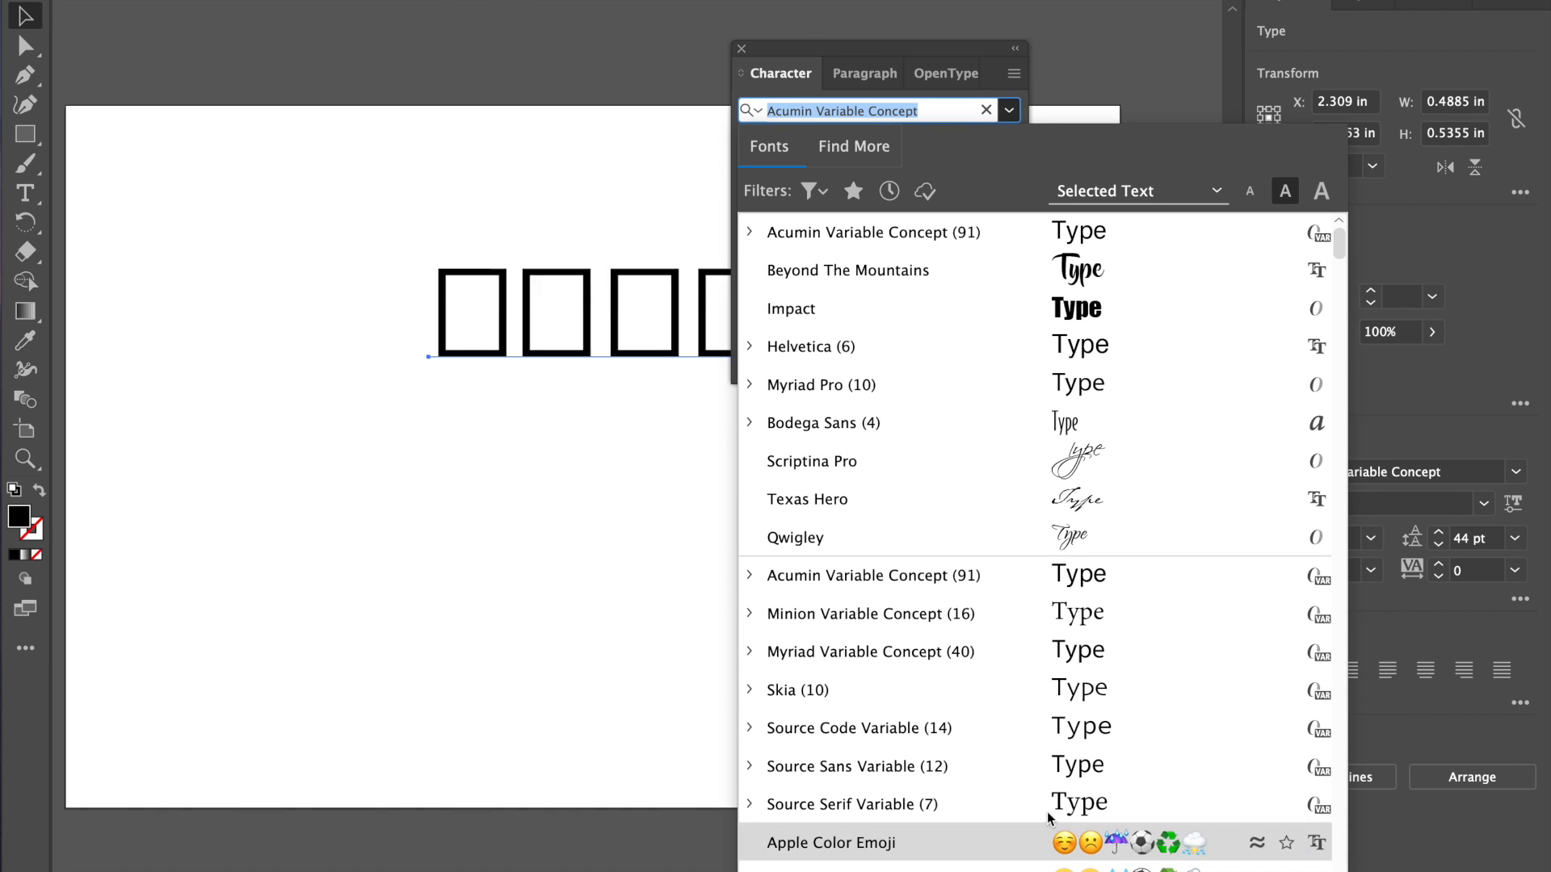
pyautogui.click(855, 309)
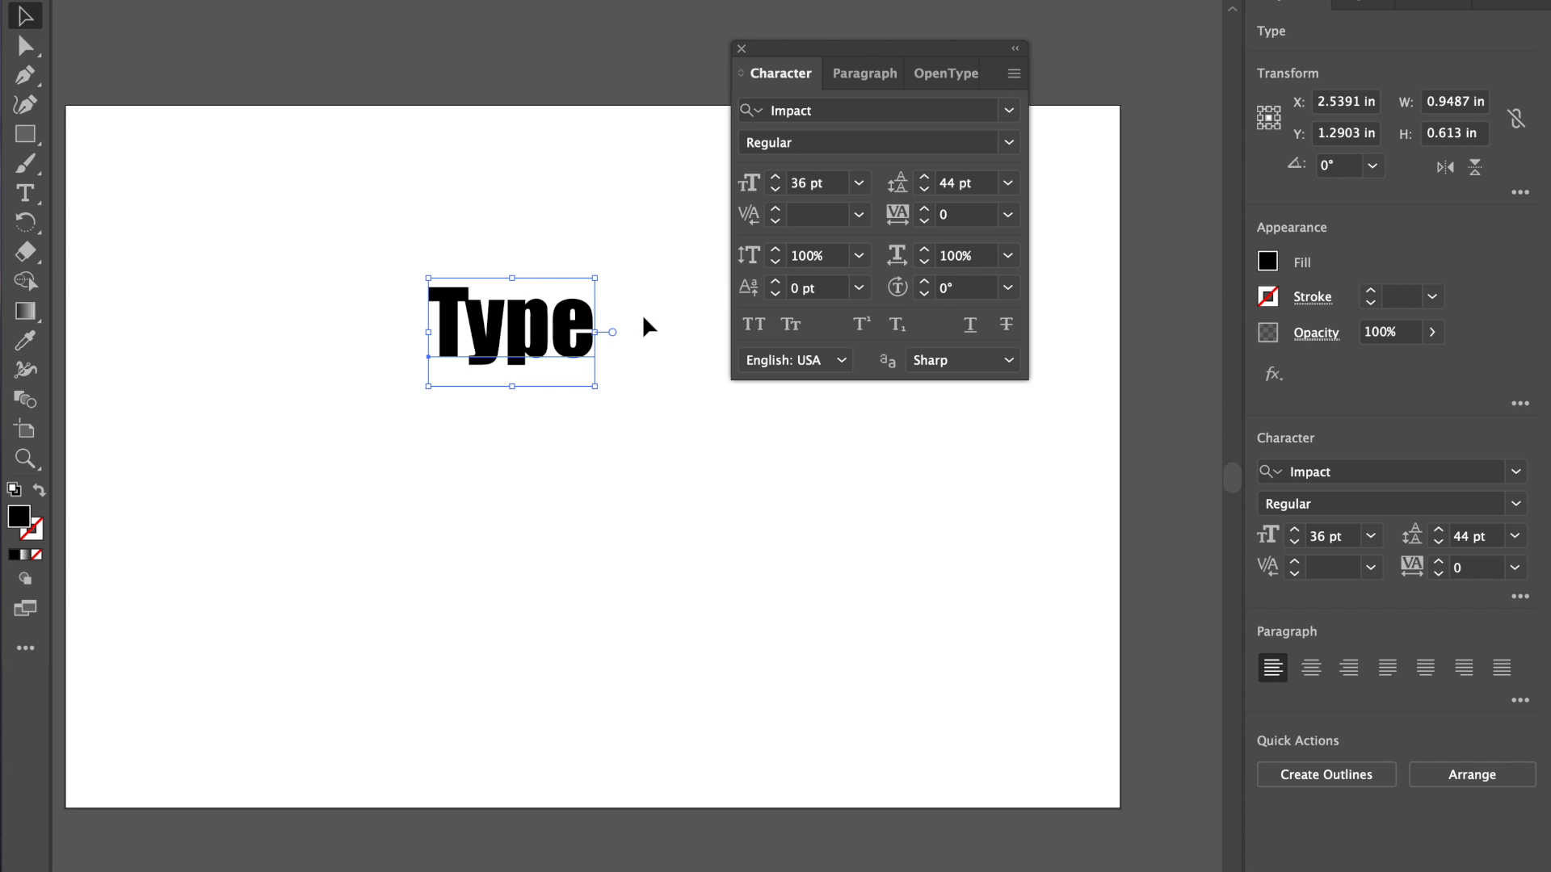
# Step: Enlarge only the letter T of the "Type" text to a font size of 47 pt
pyautogui.doubleClick(471, 348)
pyautogui.moveTo(471, 347); pyautogui.dragTo(429, 335)
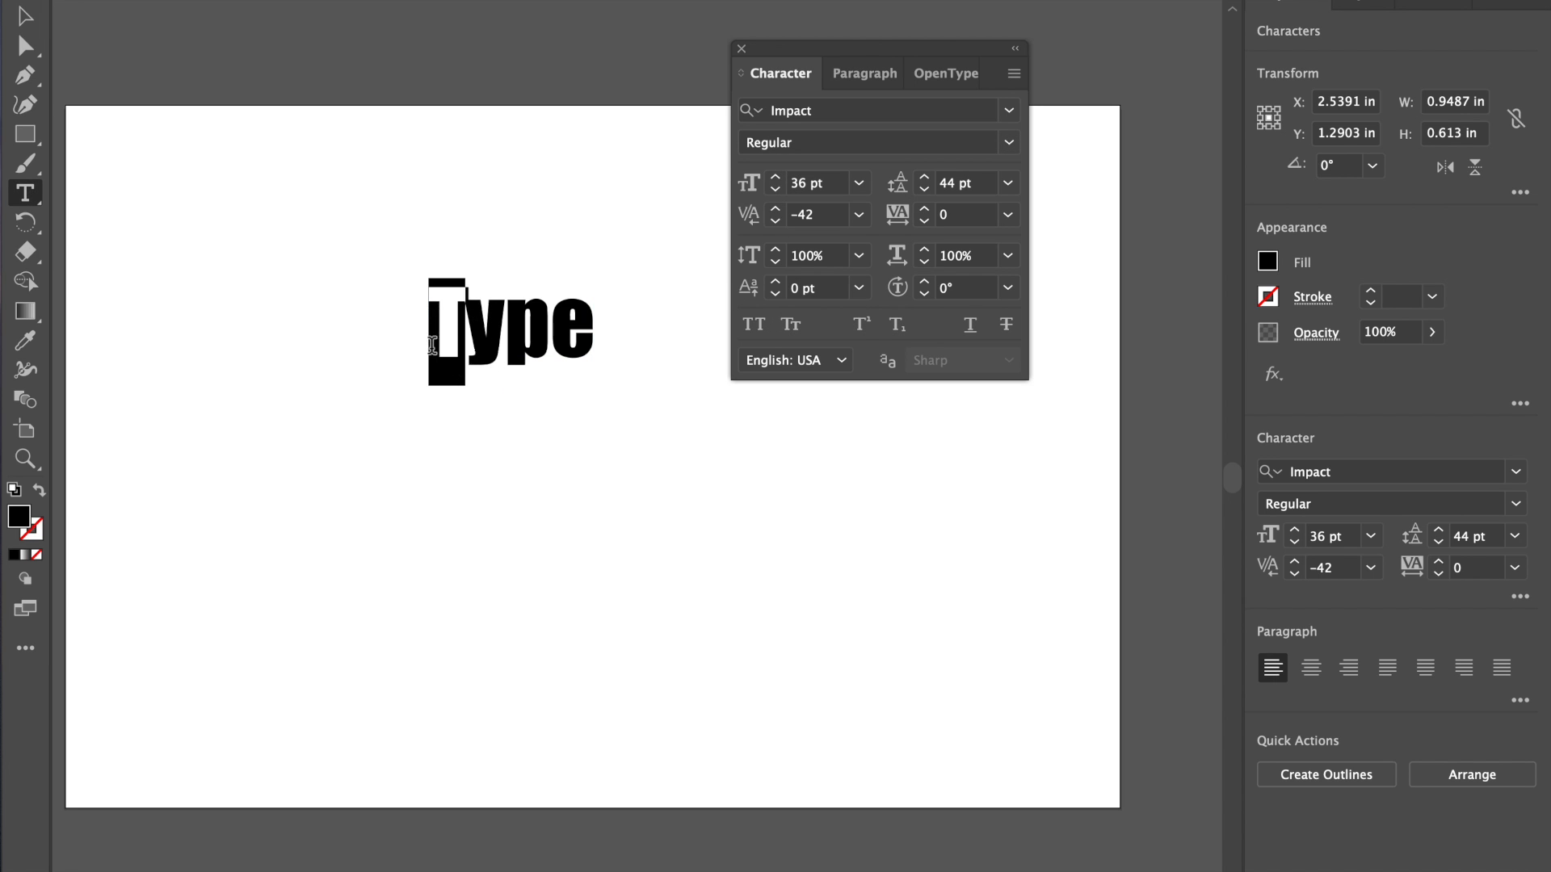
pyautogui.click(775, 178)
pyautogui.click(775, 179)
pyautogui.click(775, 178)
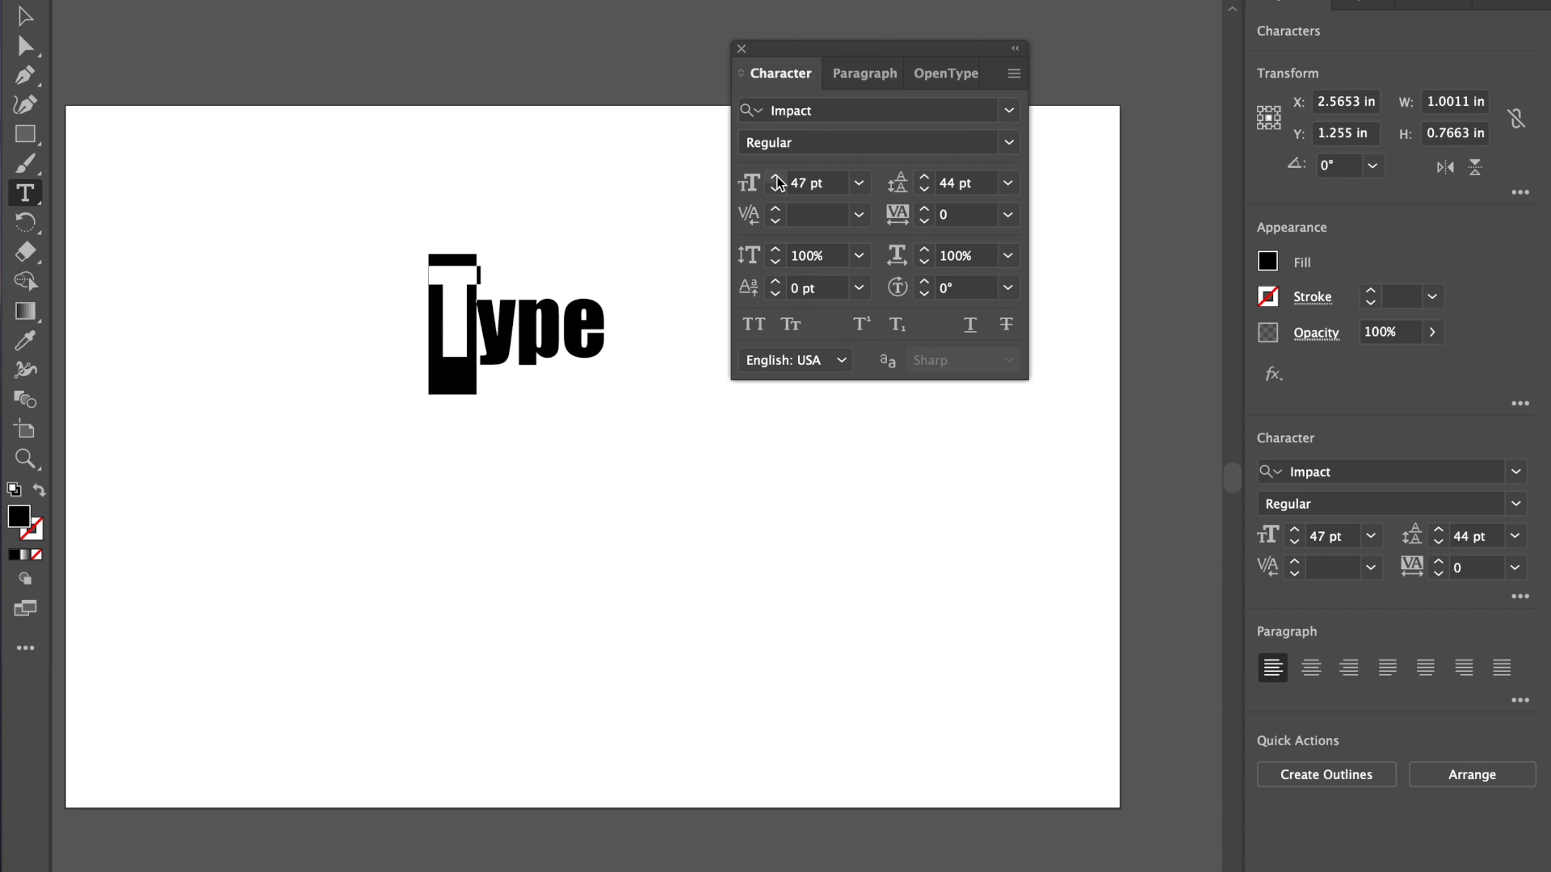
# Step: Lower the letter T with a baseline shift of -4 pt and deselect the text
pyautogui.click(775, 298)
pyautogui.click(775, 297)
pyautogui.click(776, 297)
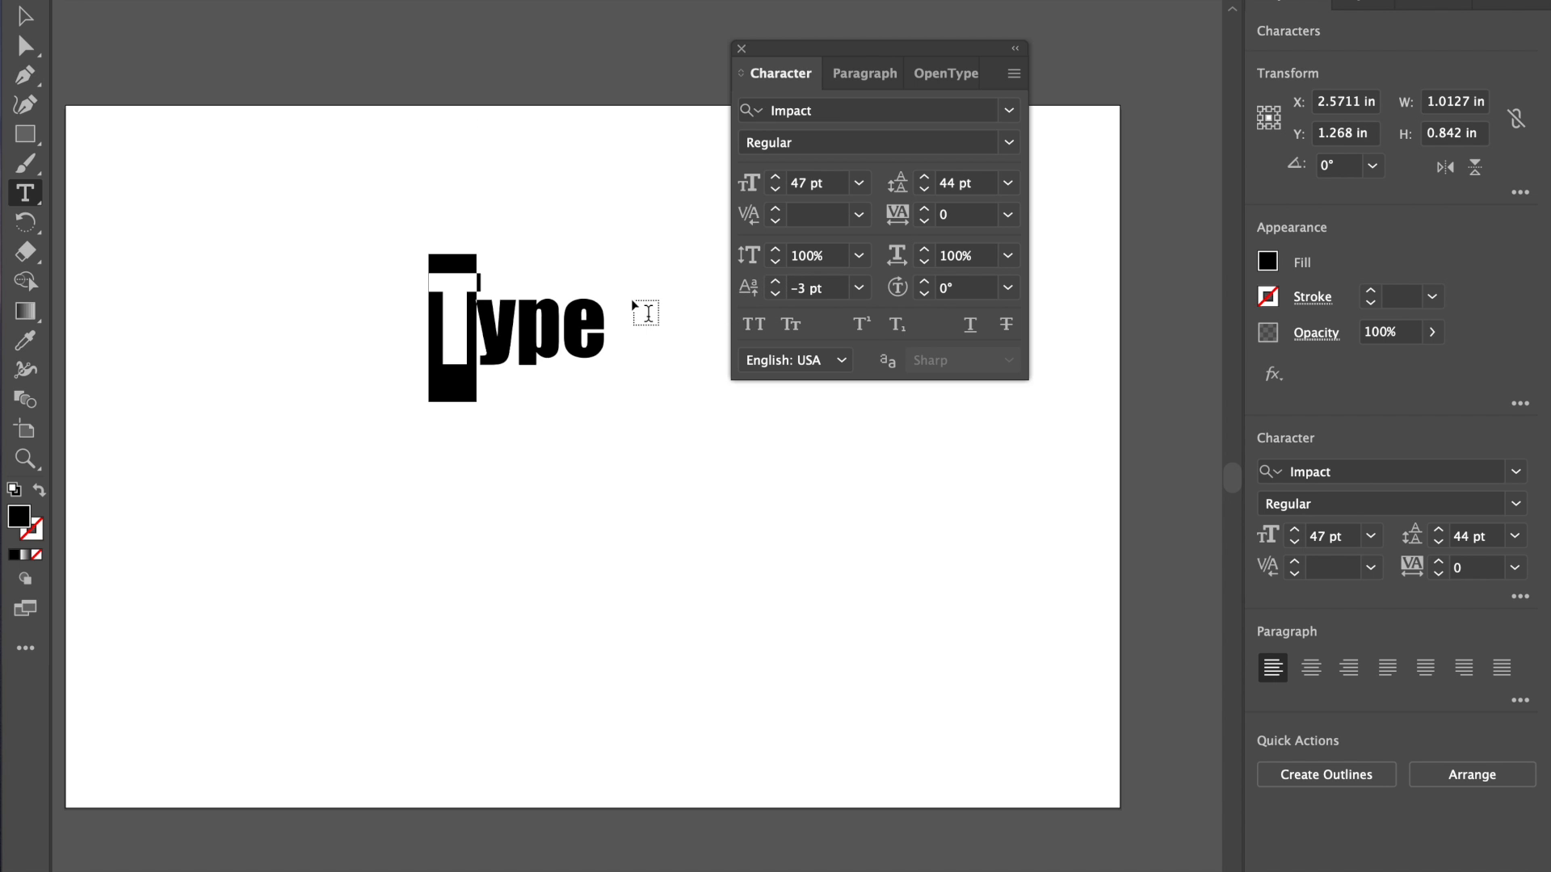
pyautogui.click(775, 297)
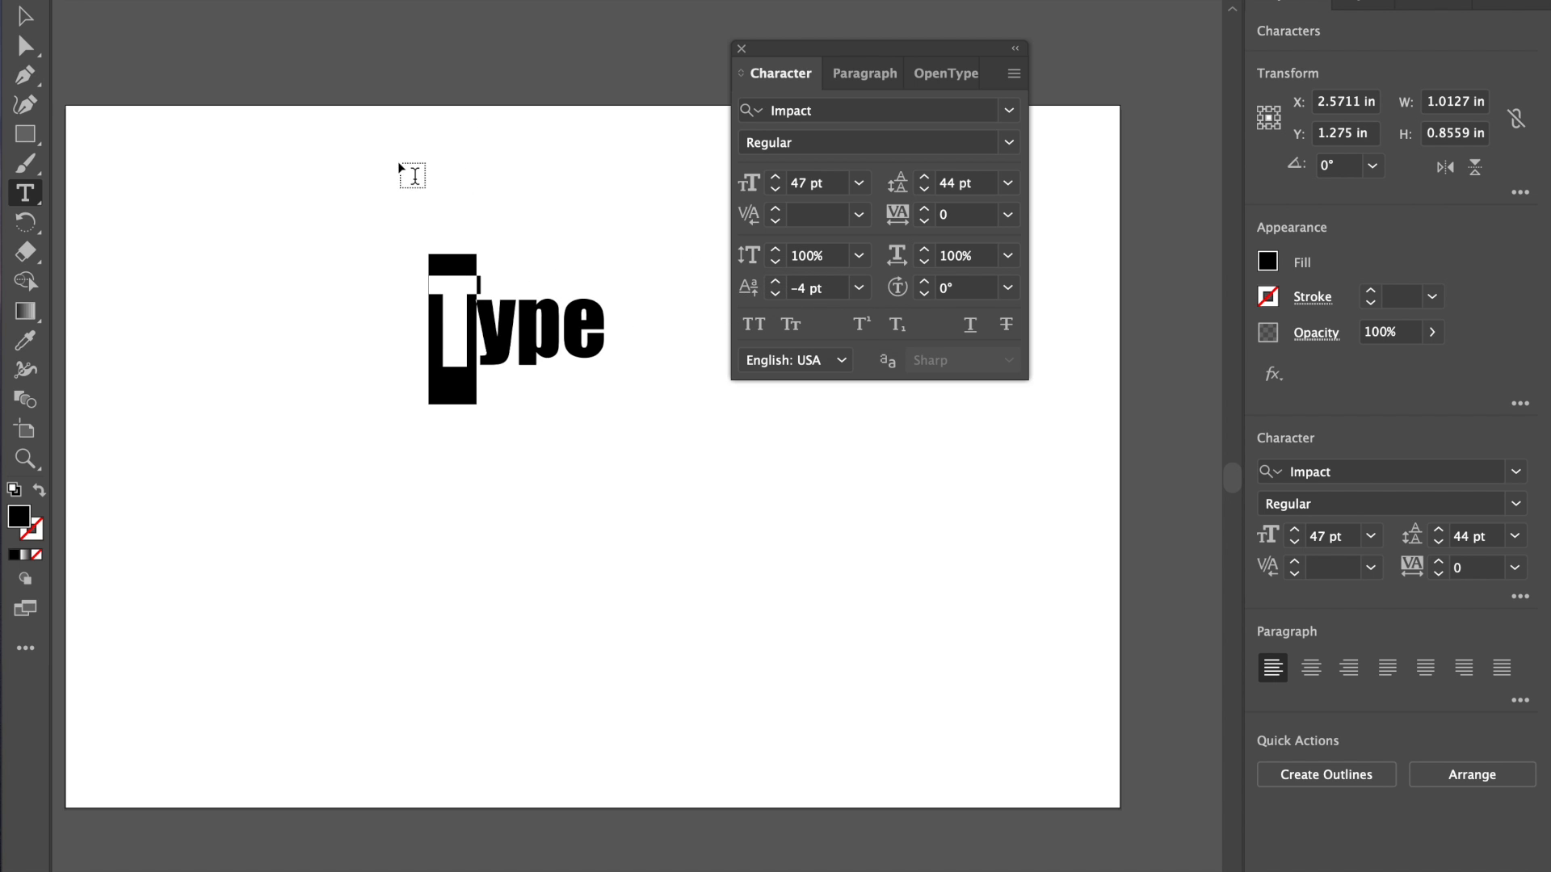
pyautogui.click(24, 14)
pyautogui.click(501, 126)
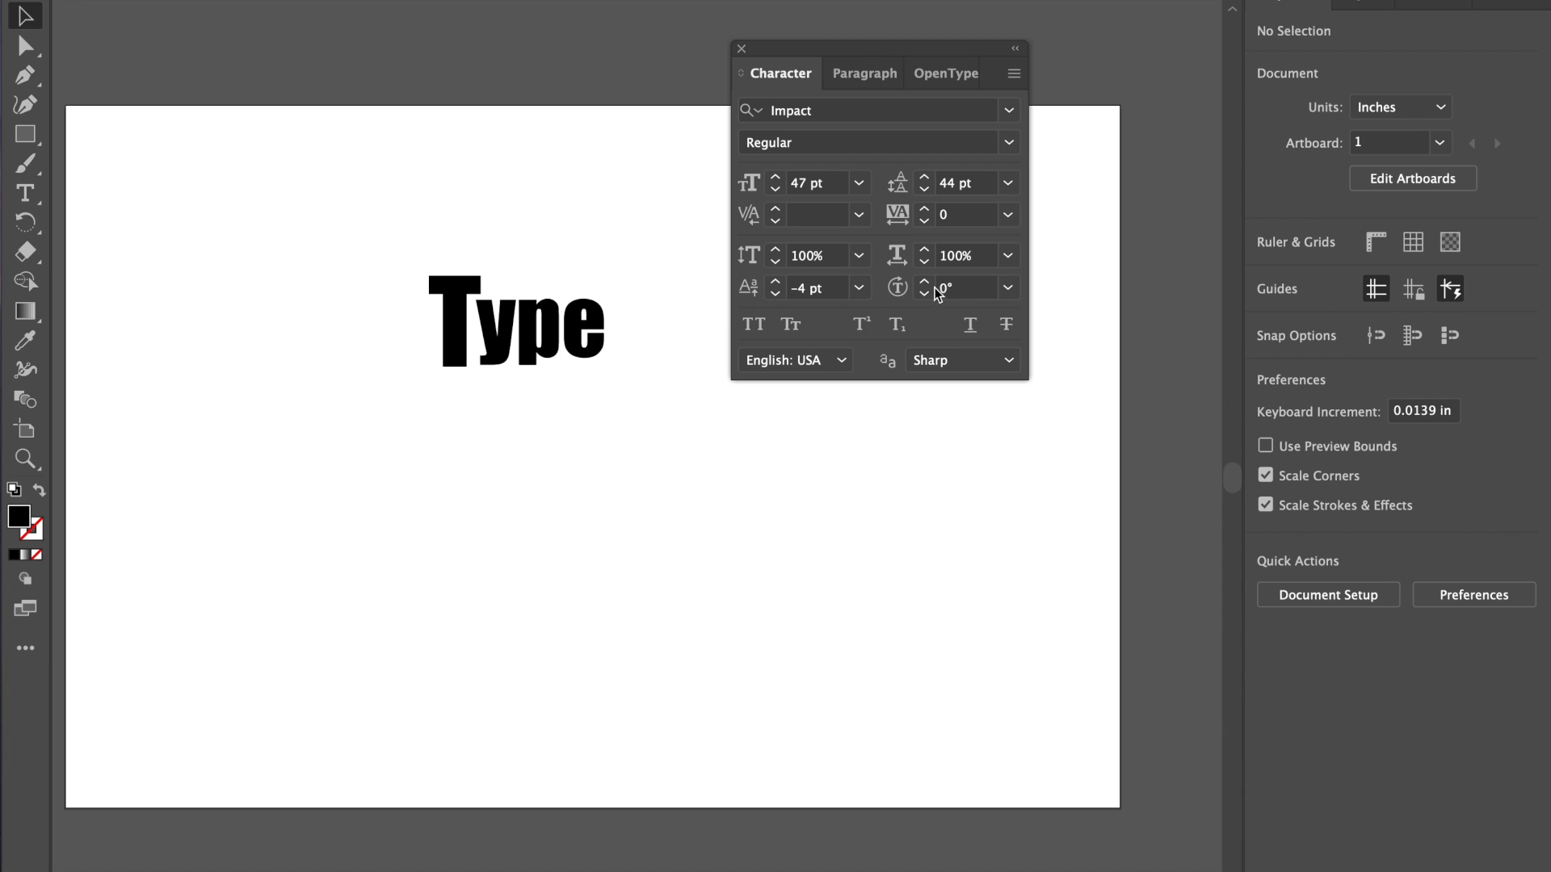
# Step: Apply All Caps to the "Type" text object and switch it to Small Caps
pyautogui.click(565, 352)
pyautogui.click(766, 321)
pyautogui.click(792, 324)
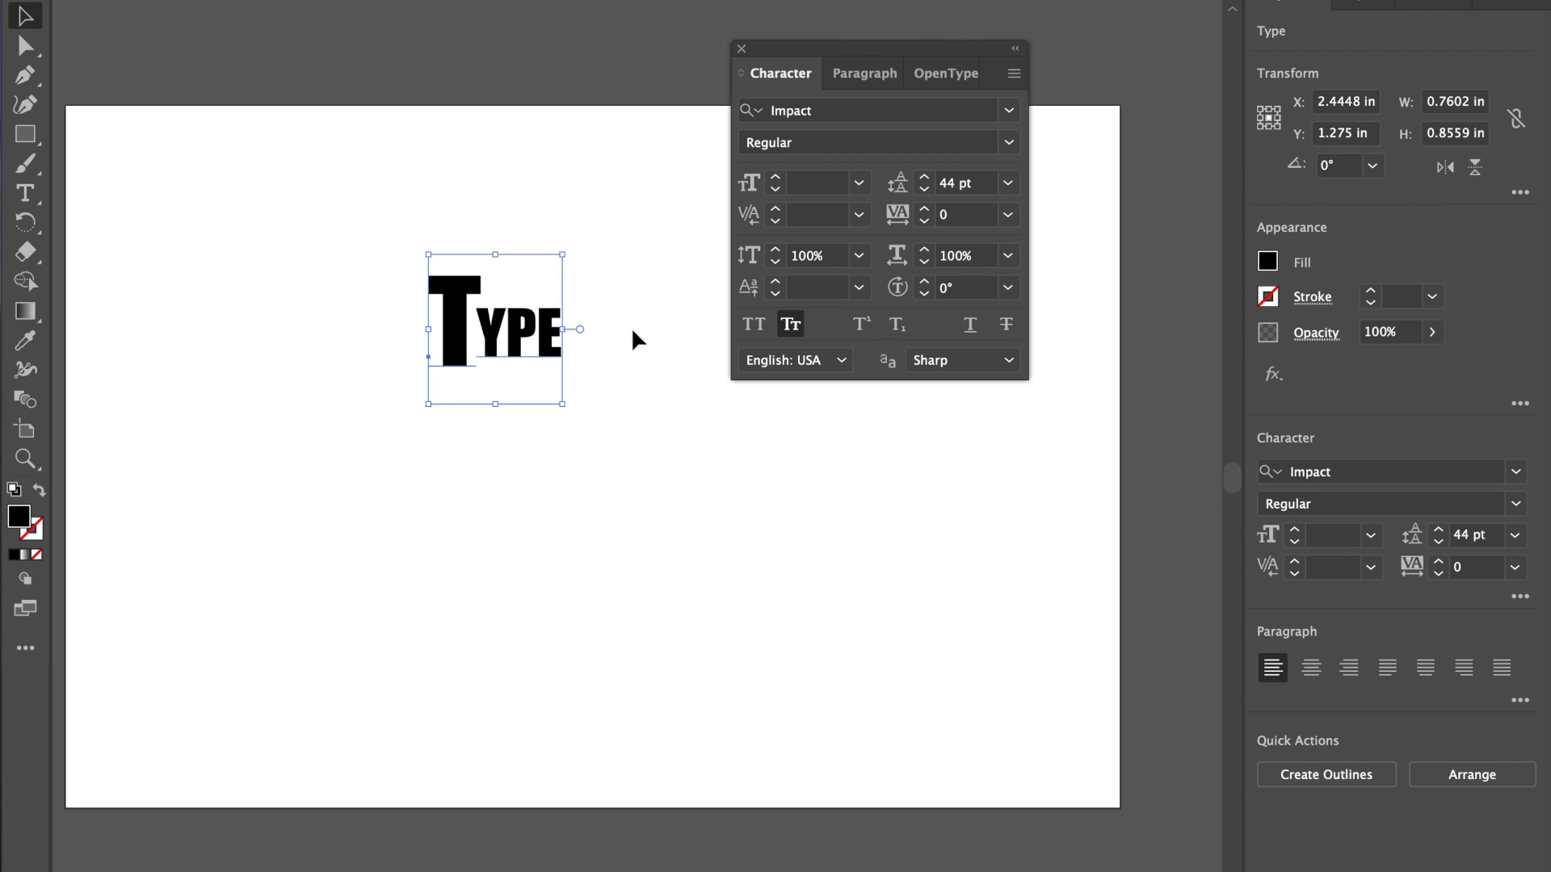
# Step: Match the letter T to the formatting of the remaining letters with the Eyedropper
pyautogui.doubleClick(475, 351)
pyautogui.moveTo(475, 351); pyautogui.dragTo(412, 336)
pyautogui.click(25, 340)
pyautogui.click(560, 347)
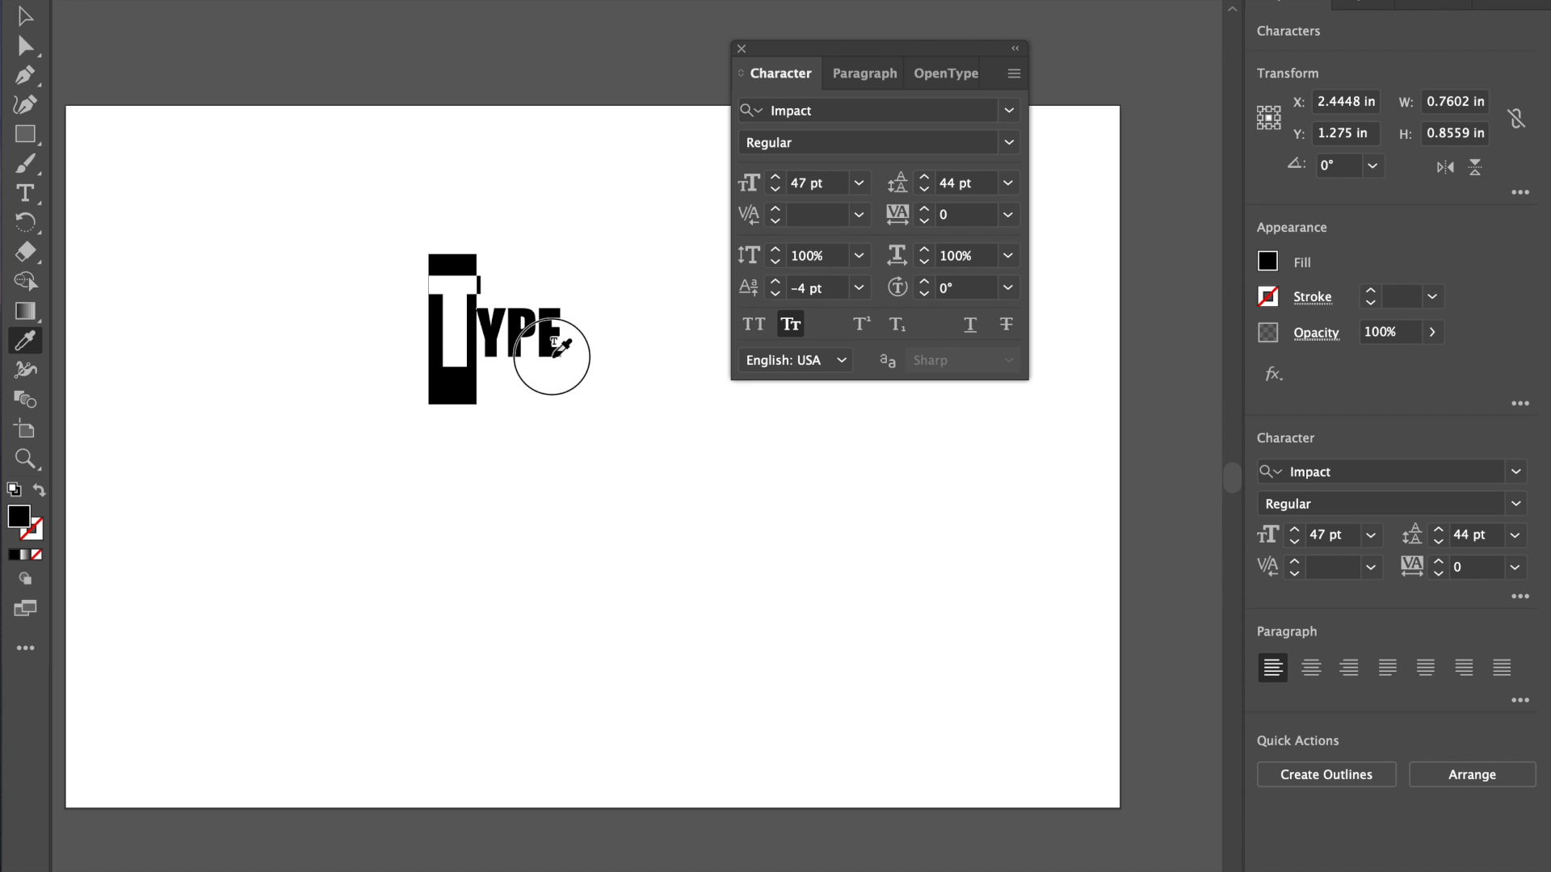
pyautogui.click(35, 21)
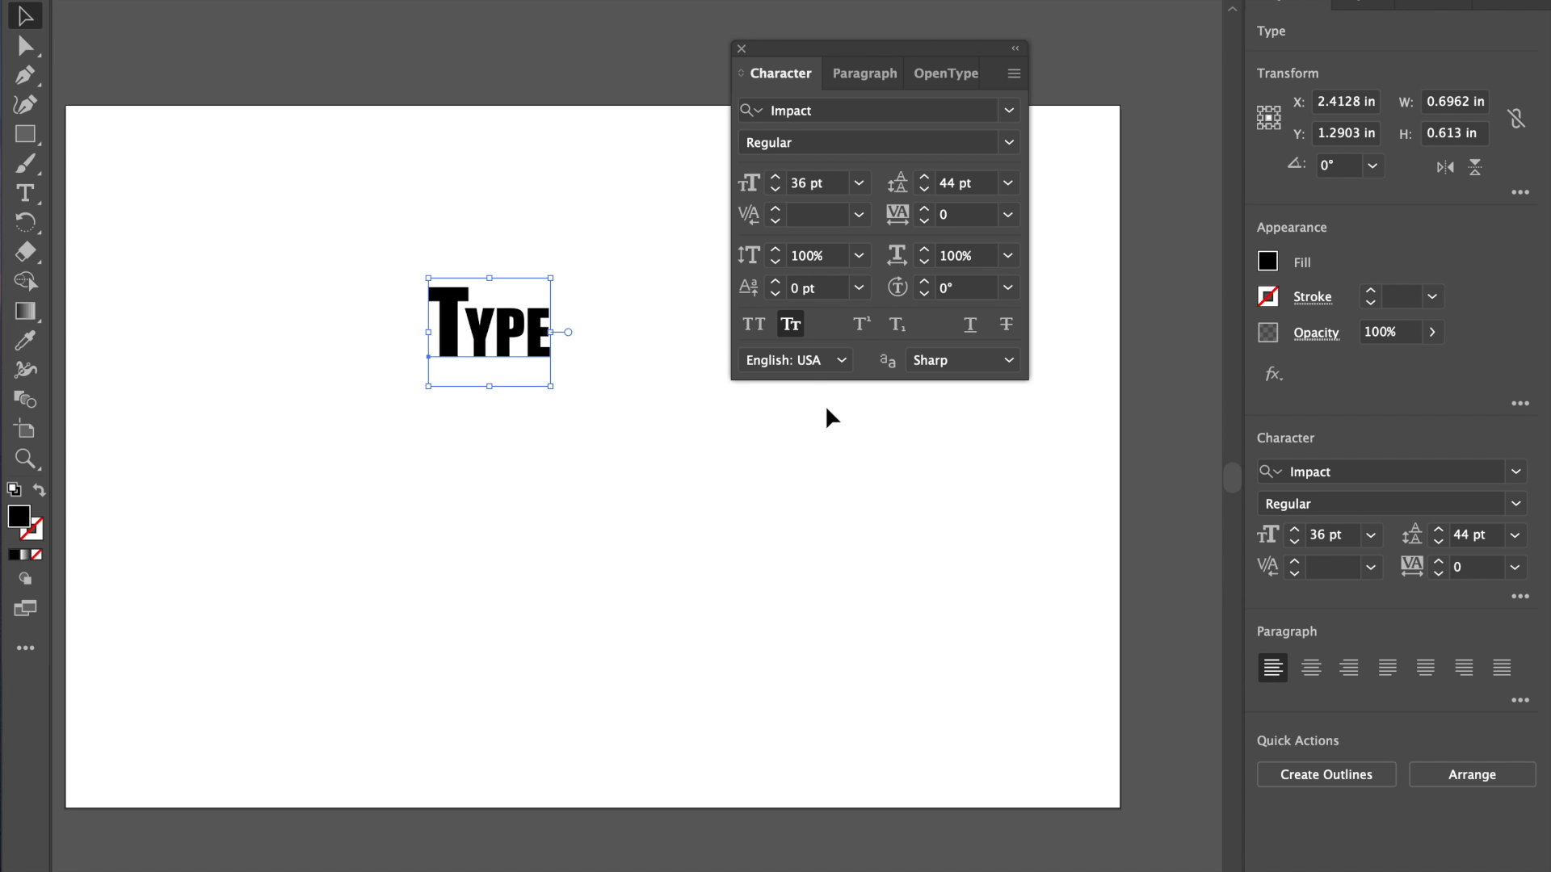
# Step: Replace the letters after the T with the number 2
pyautogui.doubleClick(476, 343)
pyautogui.moveTo(476, 343); pyautogui.dragTo(579, 349)
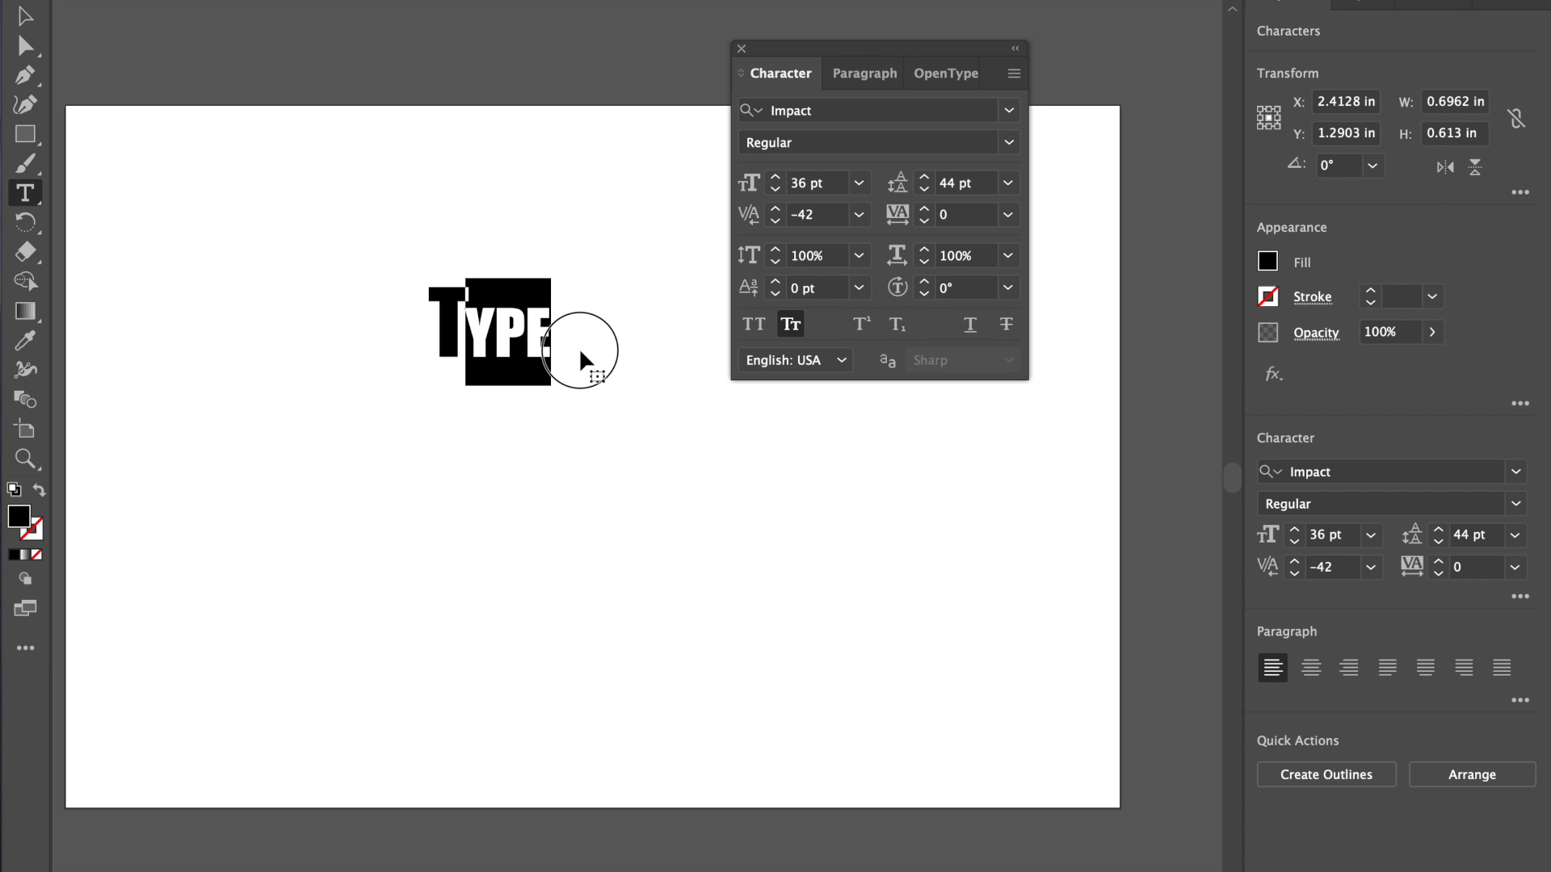
pyautogui.write('2')
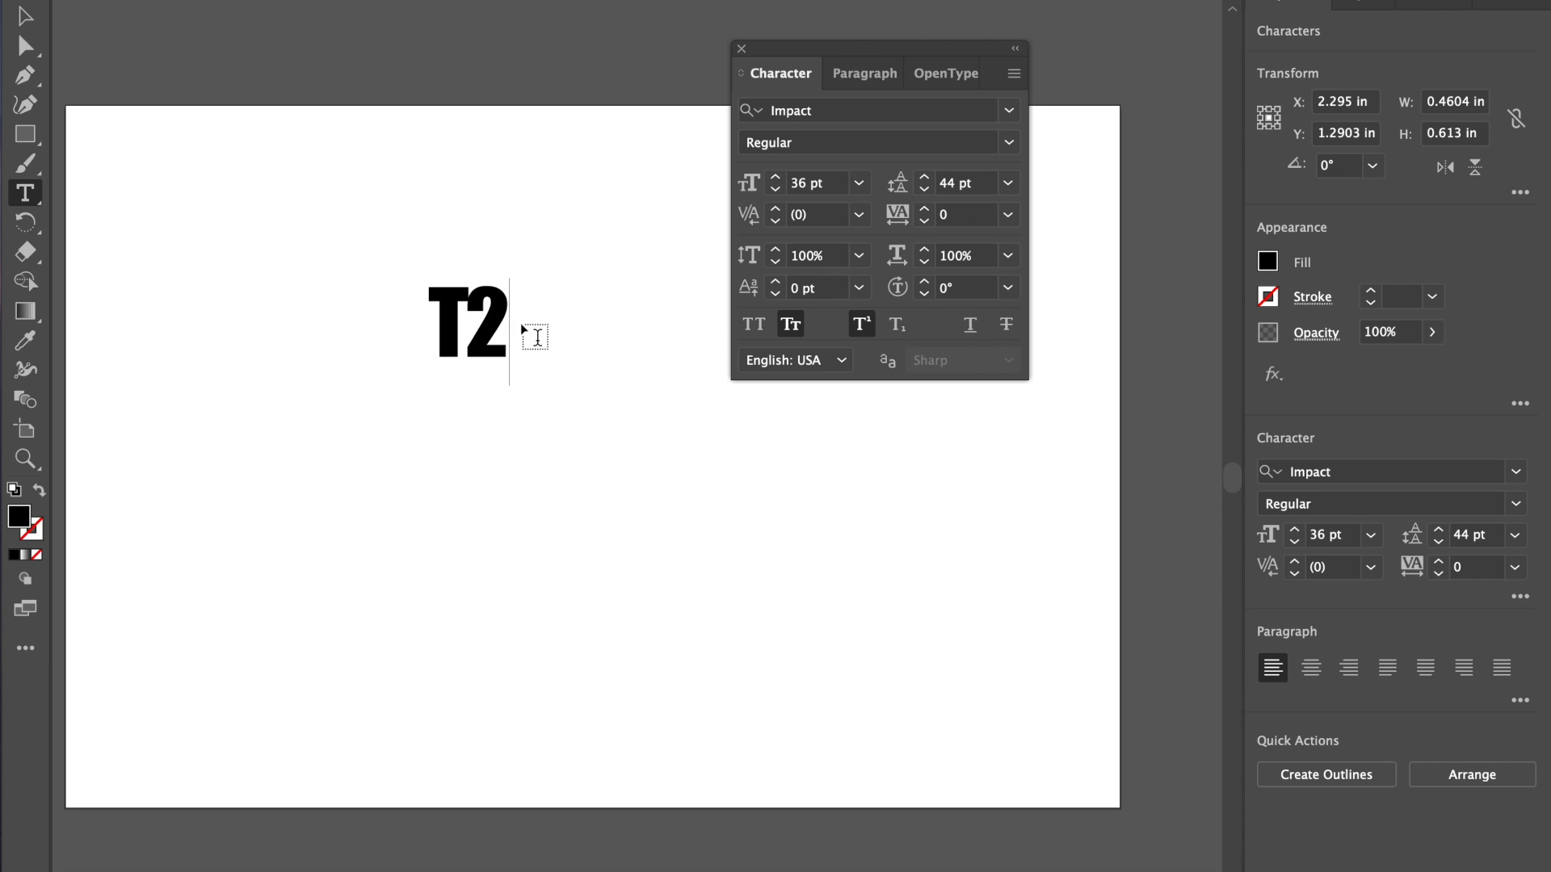
# Step: Try Superscript and Subscript on the 2 after the T, and return it to normal position
pyautogui.moveTo(467, 333); pyautogui.dragTo(517, 333)
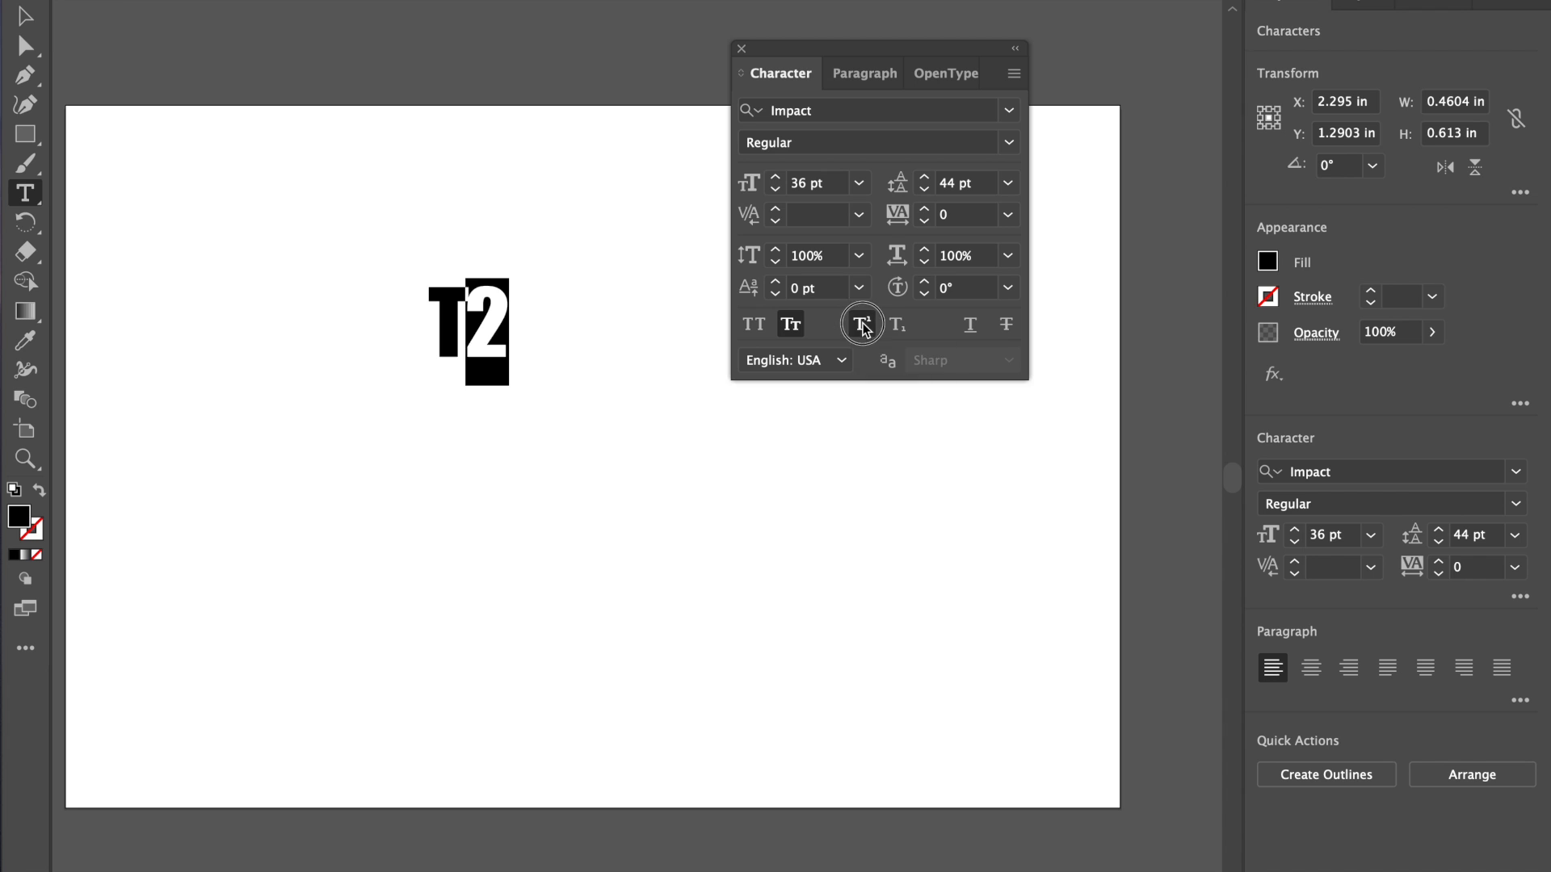
pyautogui.click(863, 325)
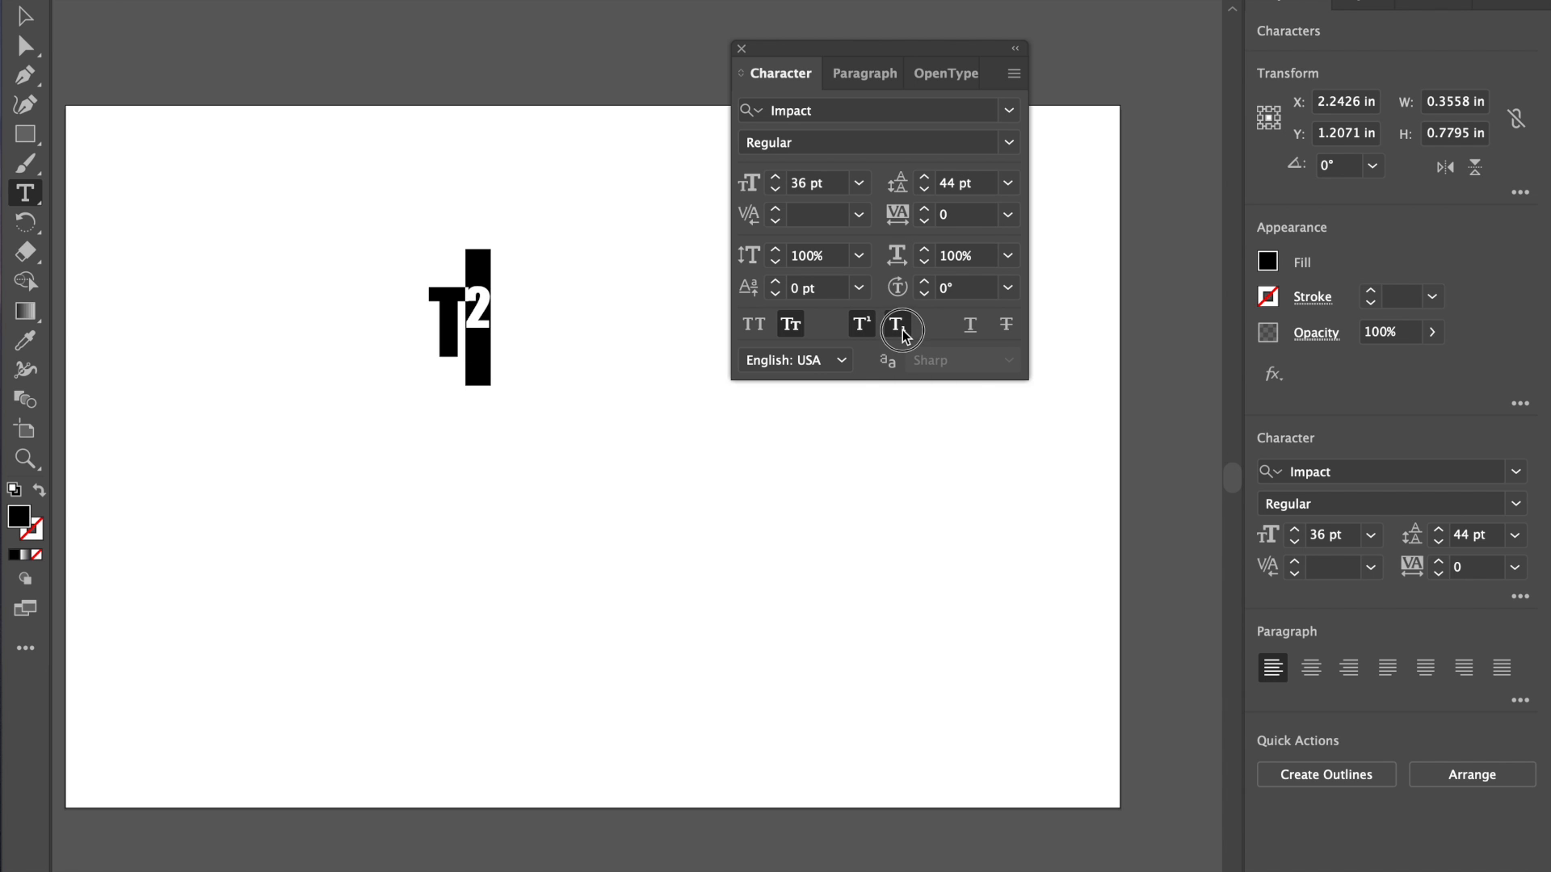
pyautogui.click(901, 328)
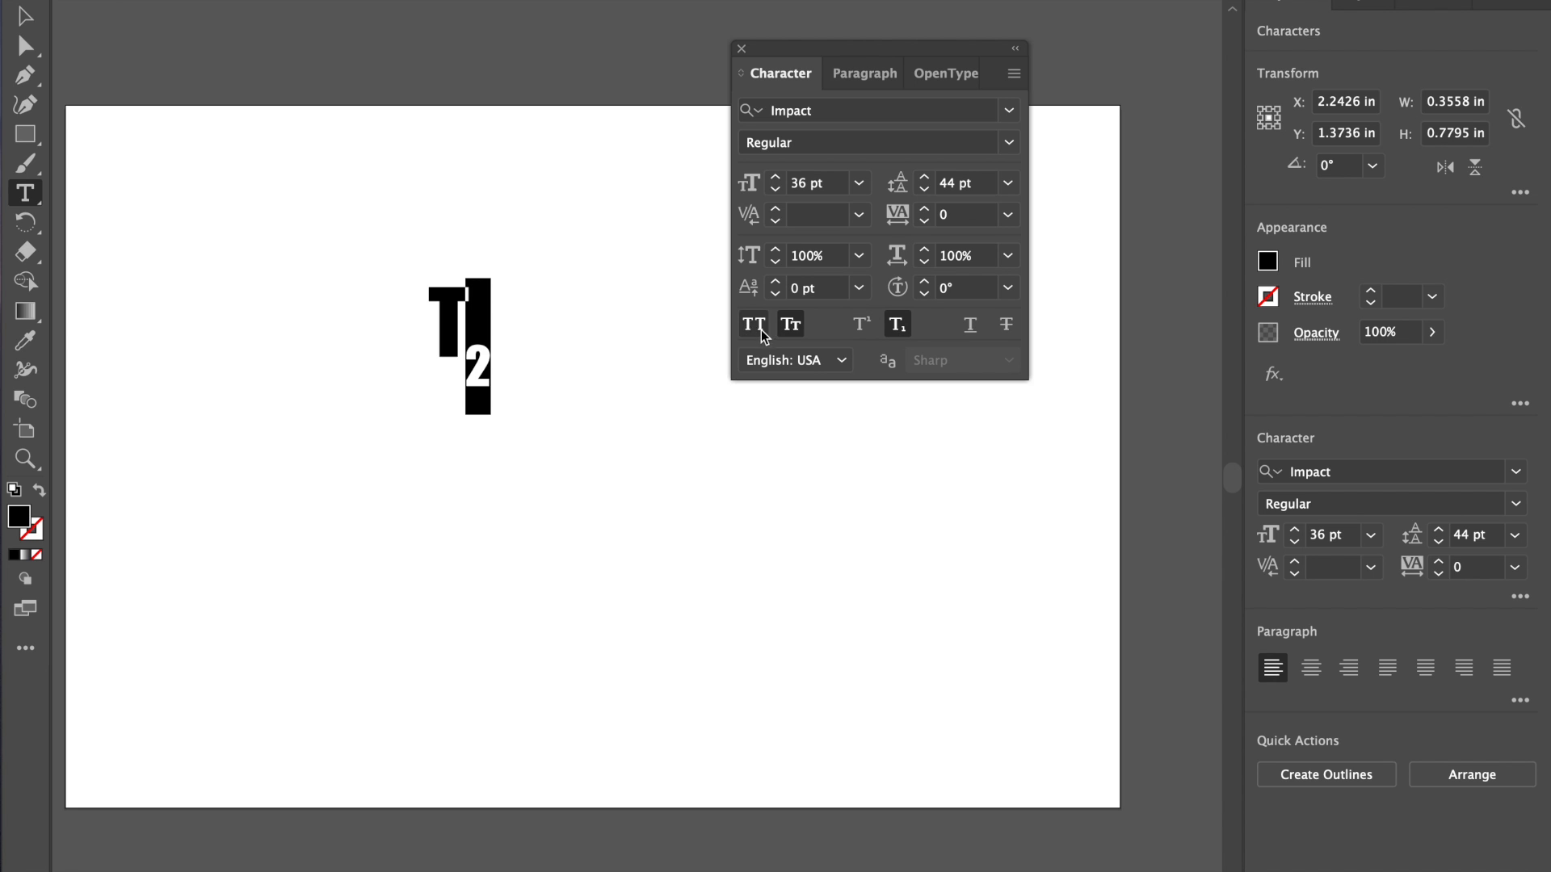
pyautogui.click(897, 324)
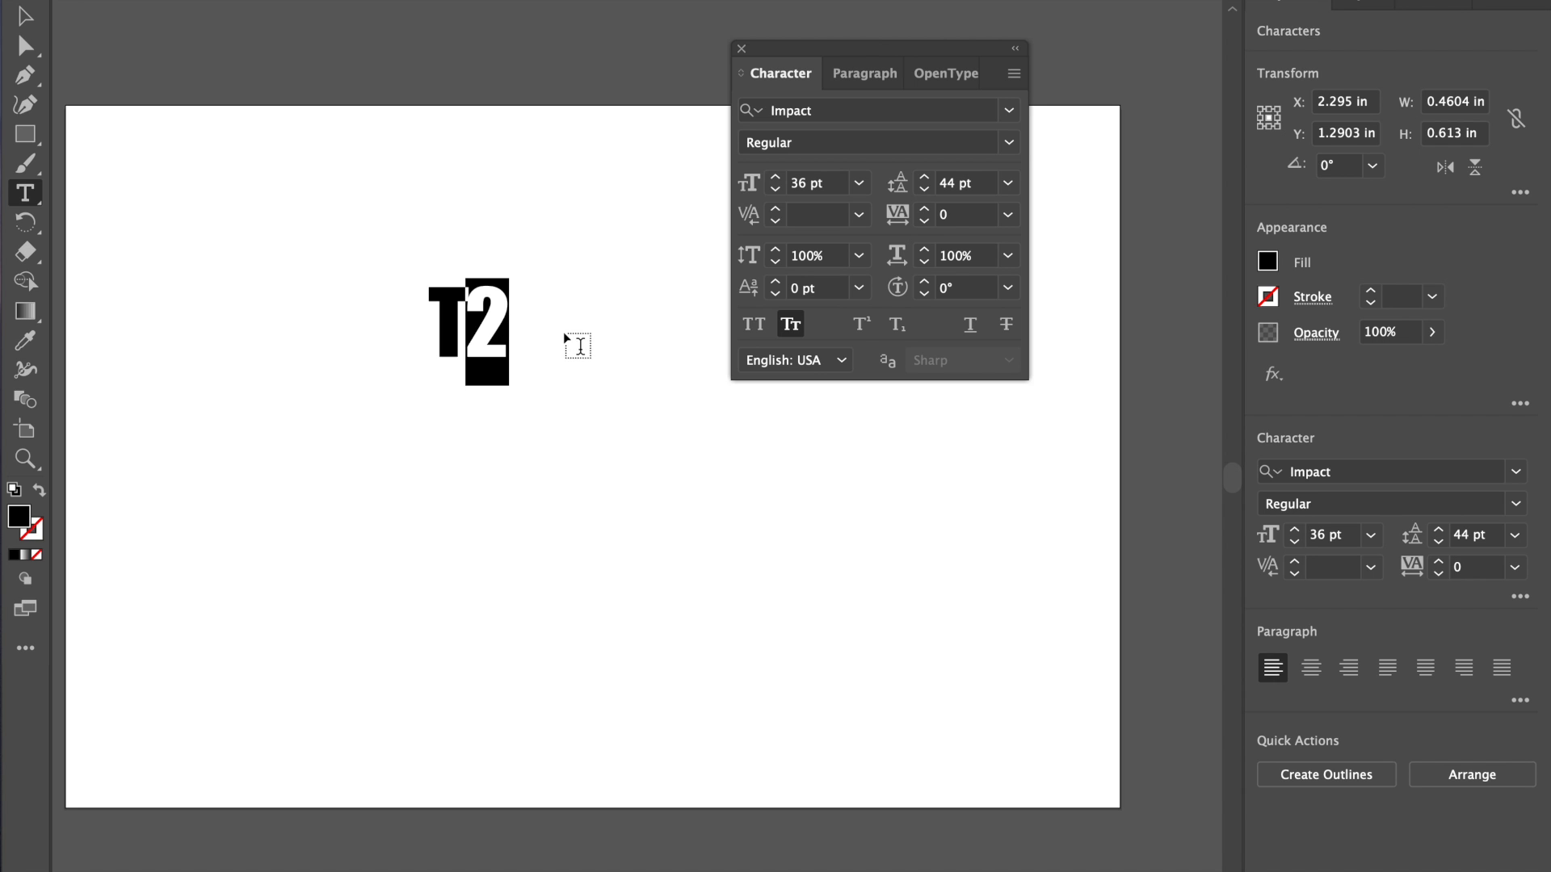
# Step: Undo the number, eyedropper and caps edits back to the mixed-case "Type" text with the larger, lowered T
pyautogui.press('super+z')
pyautogui.press('super+z')
pyautogui.press('super+z')
pyautogui.press('super+z')
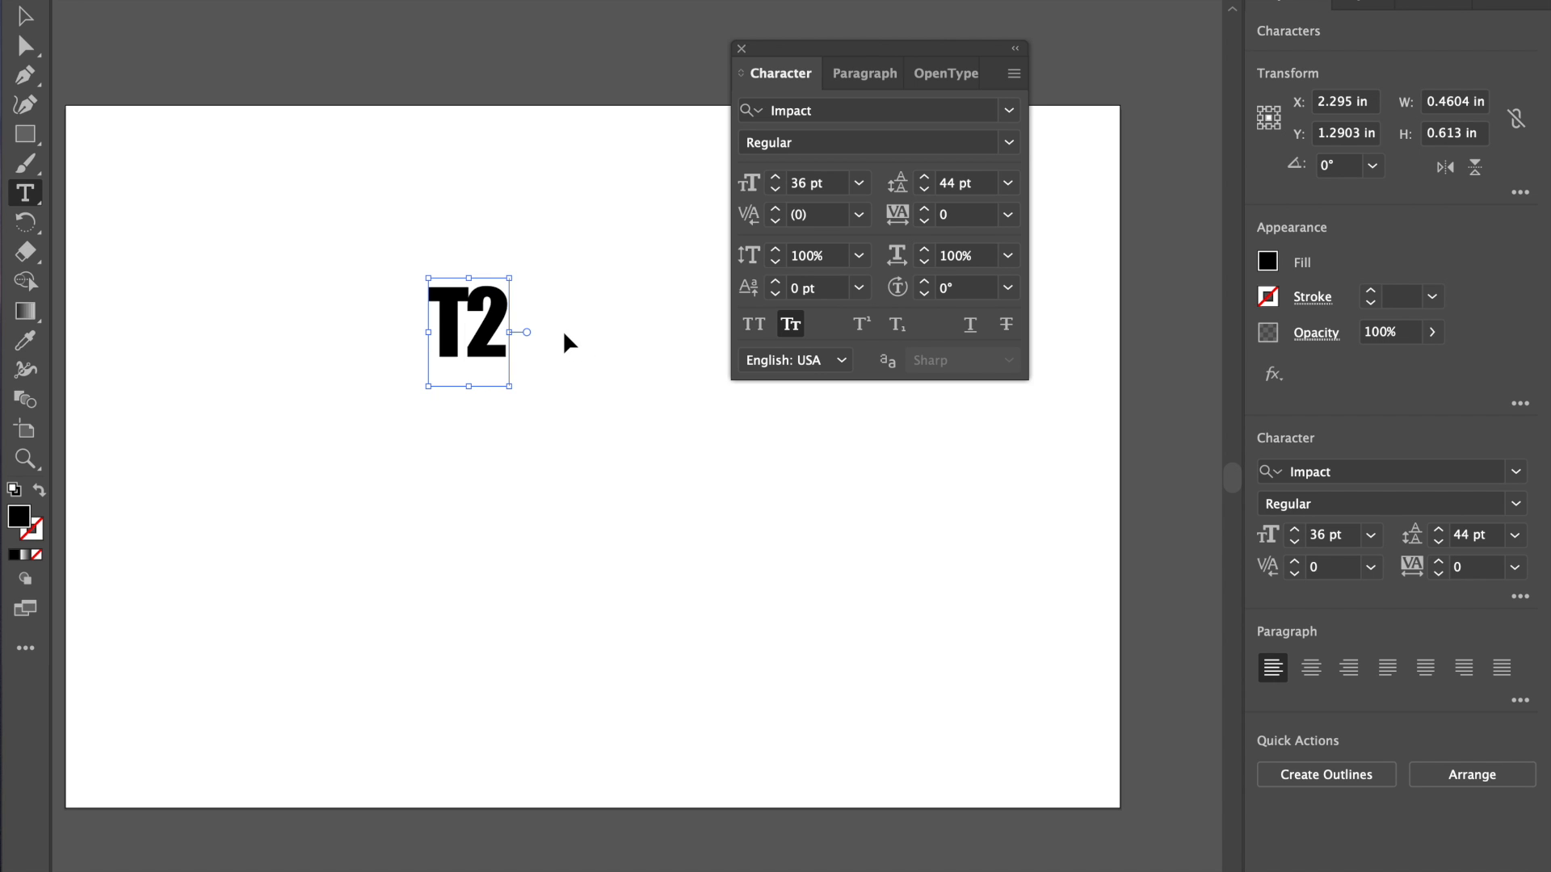
pyautogui.press('super+z')
pyautogui.press('super+z')
pyautogui.press('super+z')
pyautogui.press('super+z')
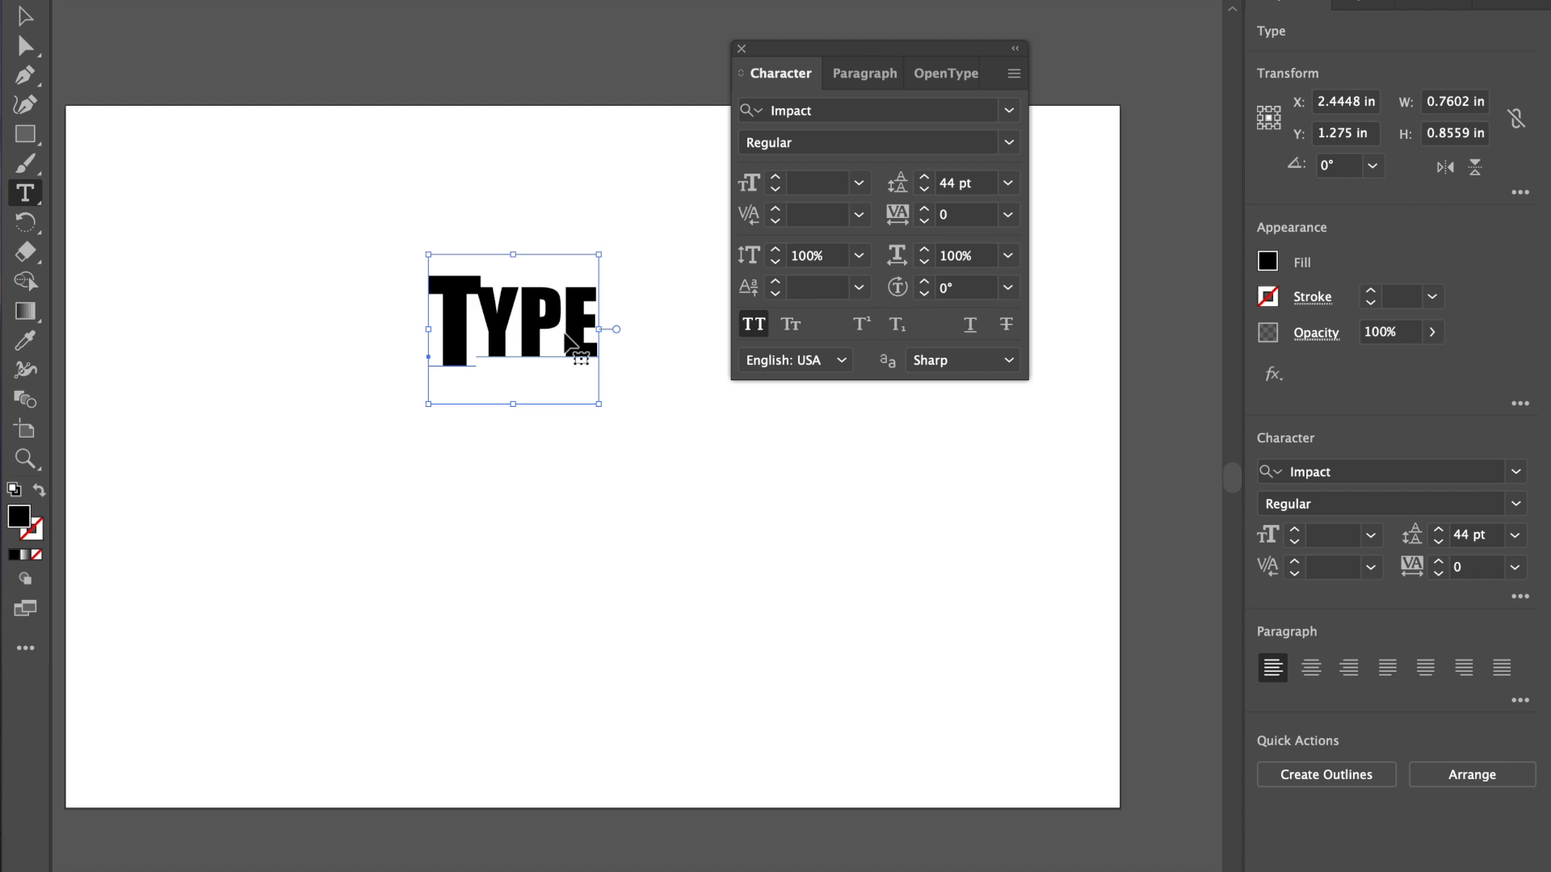
pyautogui.press('super+z')
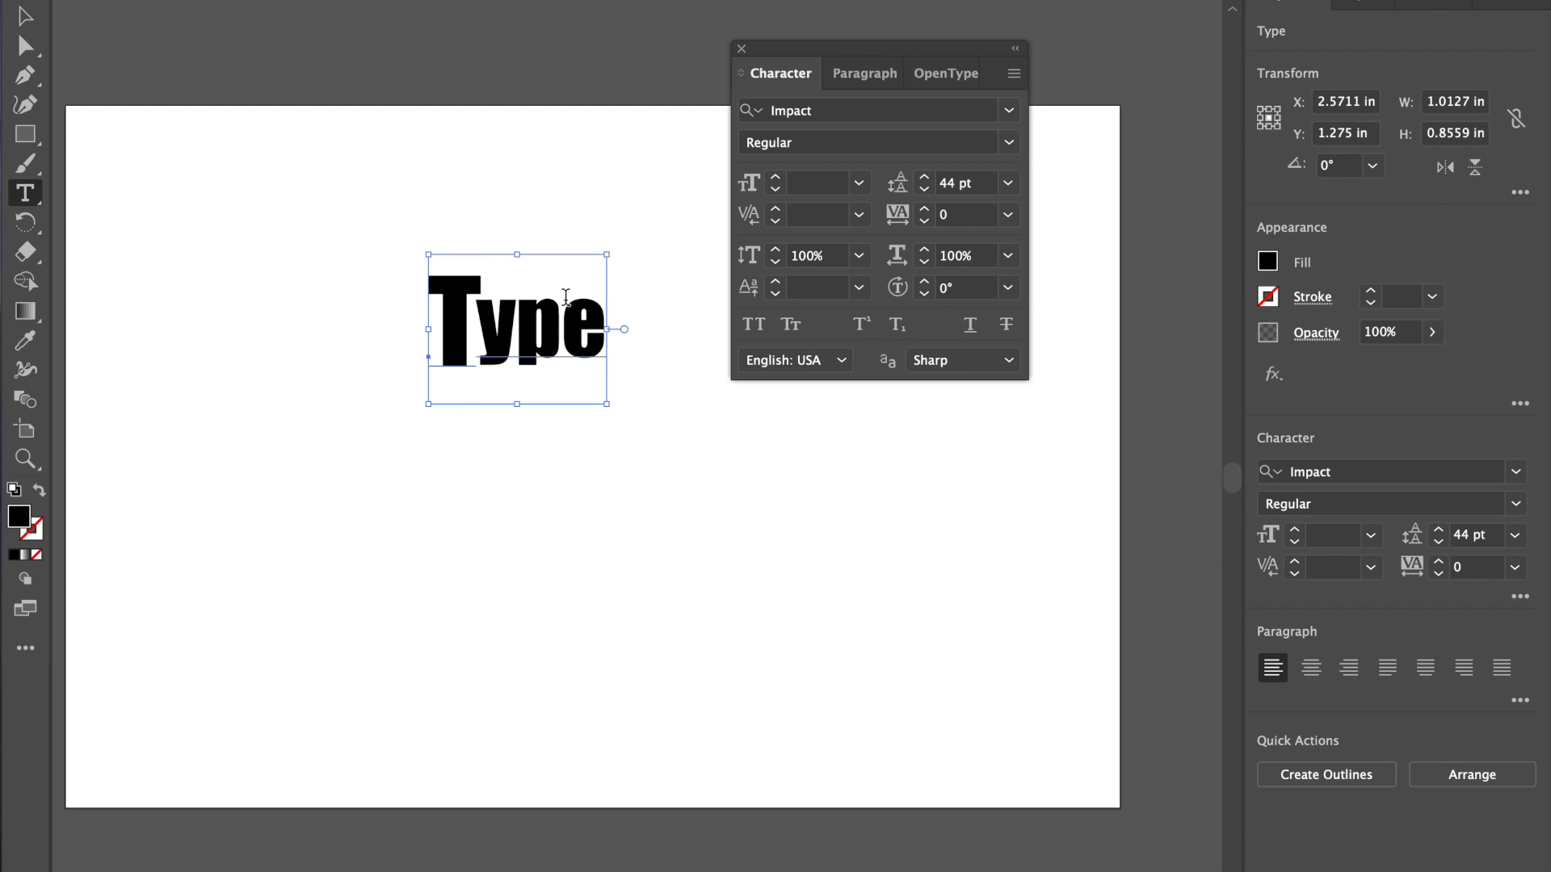
# Step: Change the font of the whole "Type" text object to Source Sans Variable
pyautogui.click(25, 15)
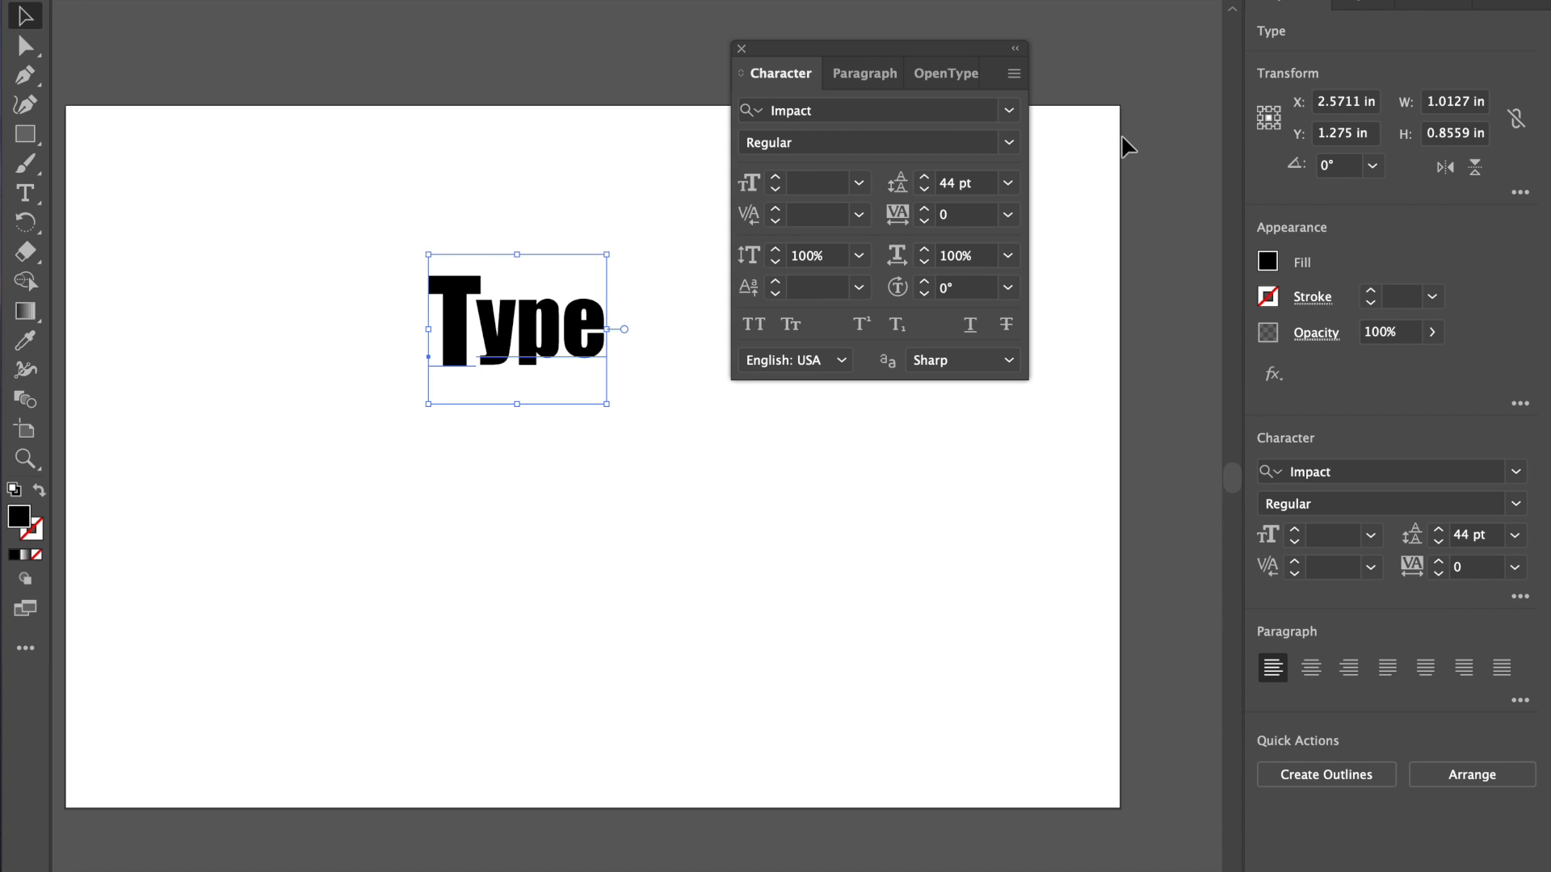
pyautogui.click(1008, 113)
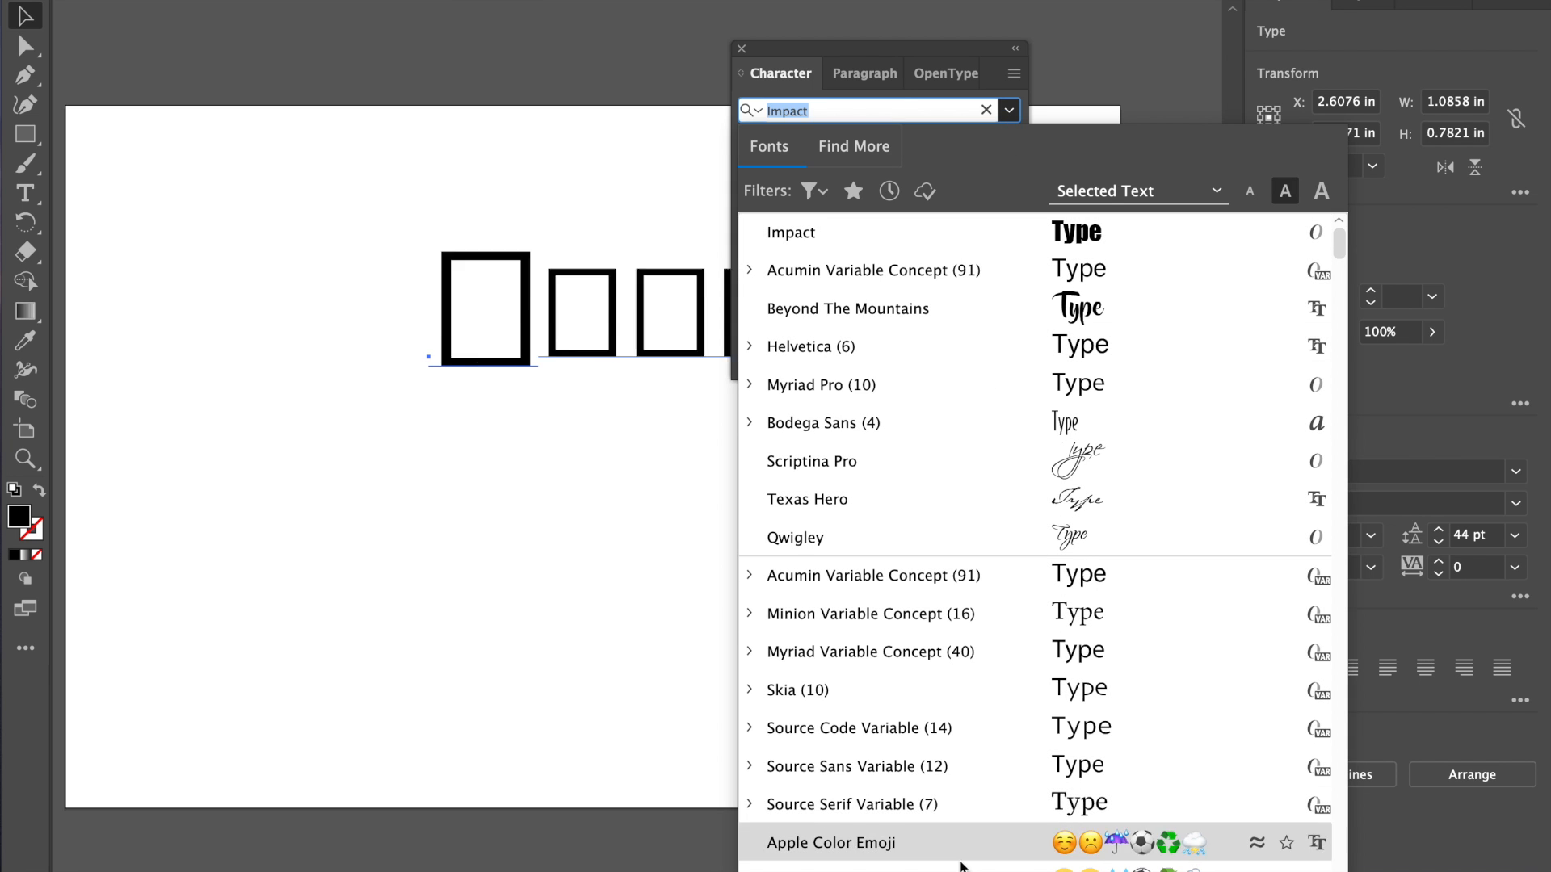
pyautogui.click(906, 777)
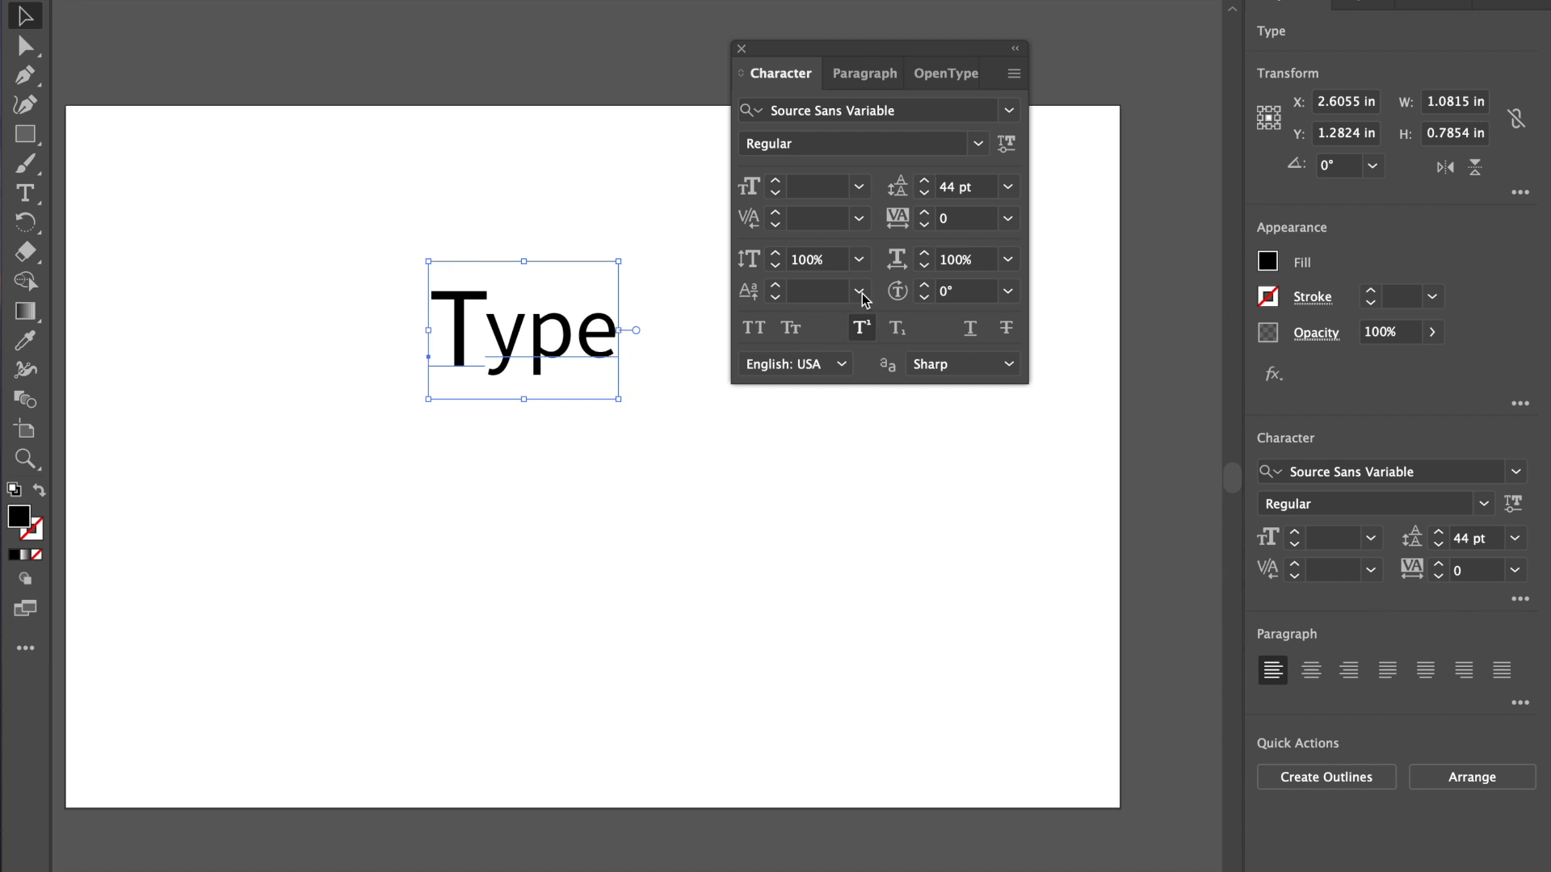
# Step: Preview the font's other styles, keep Regular, and underline the "Type" text
pyautogui.click(979, 150)
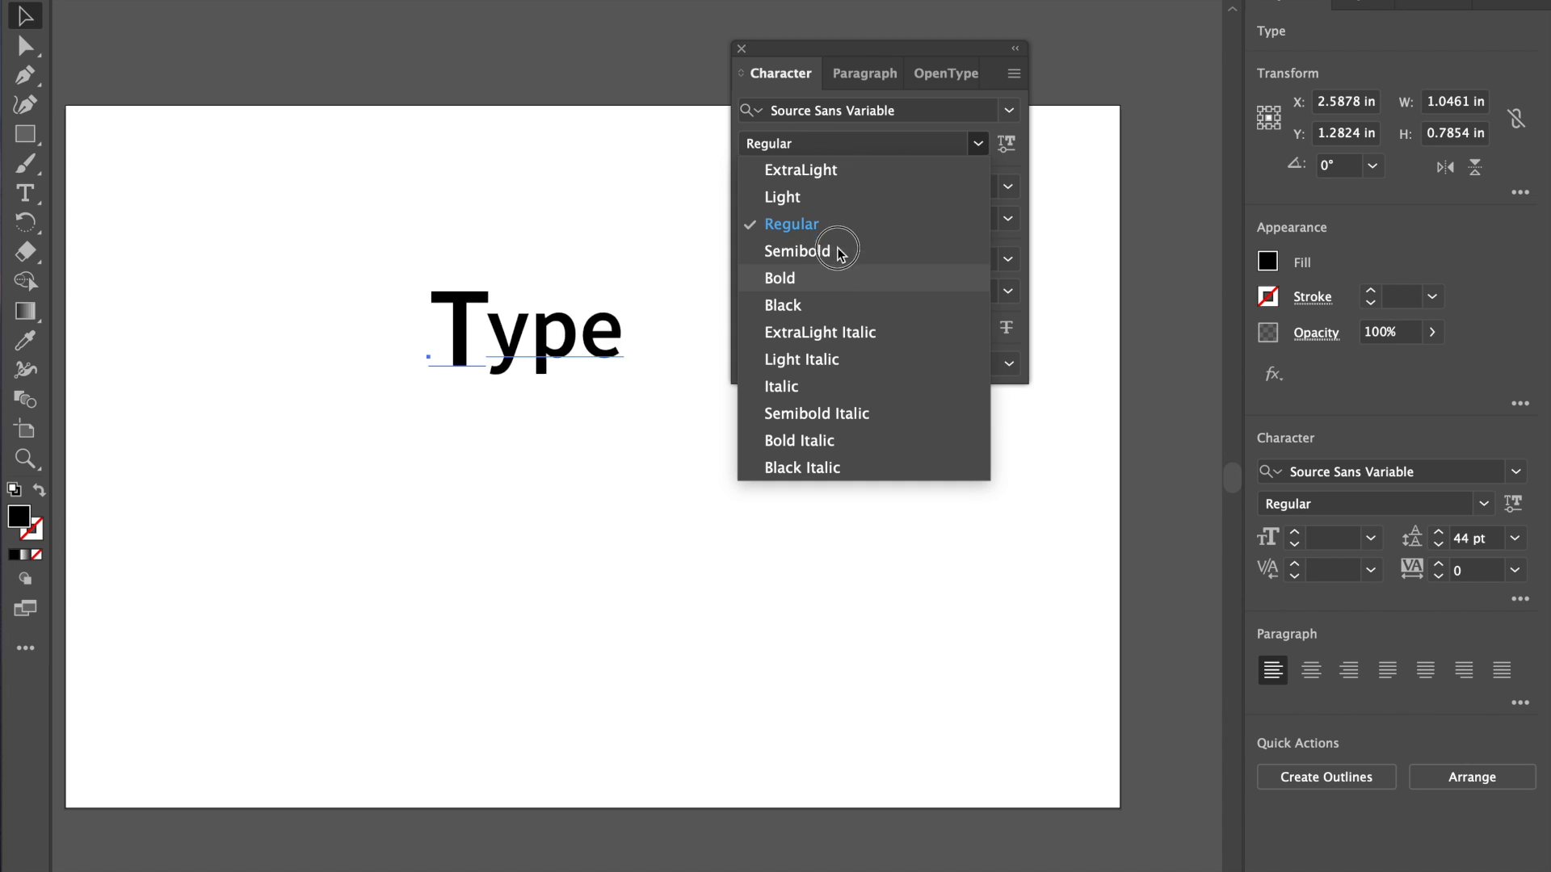
pyautogui.click(838, 143)
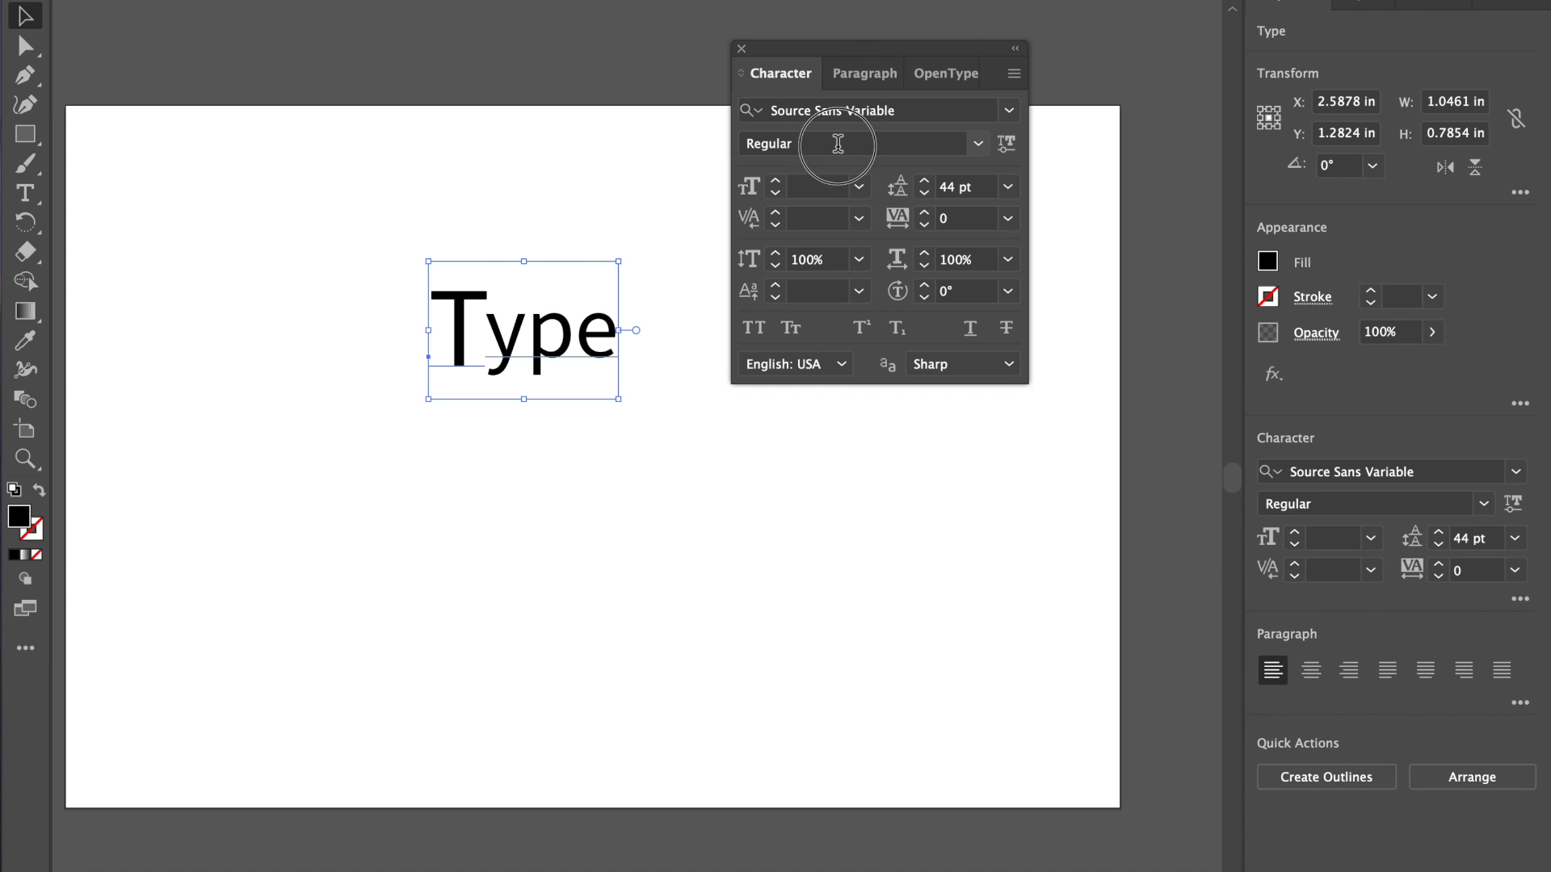
pyautogui.click(972, 330)
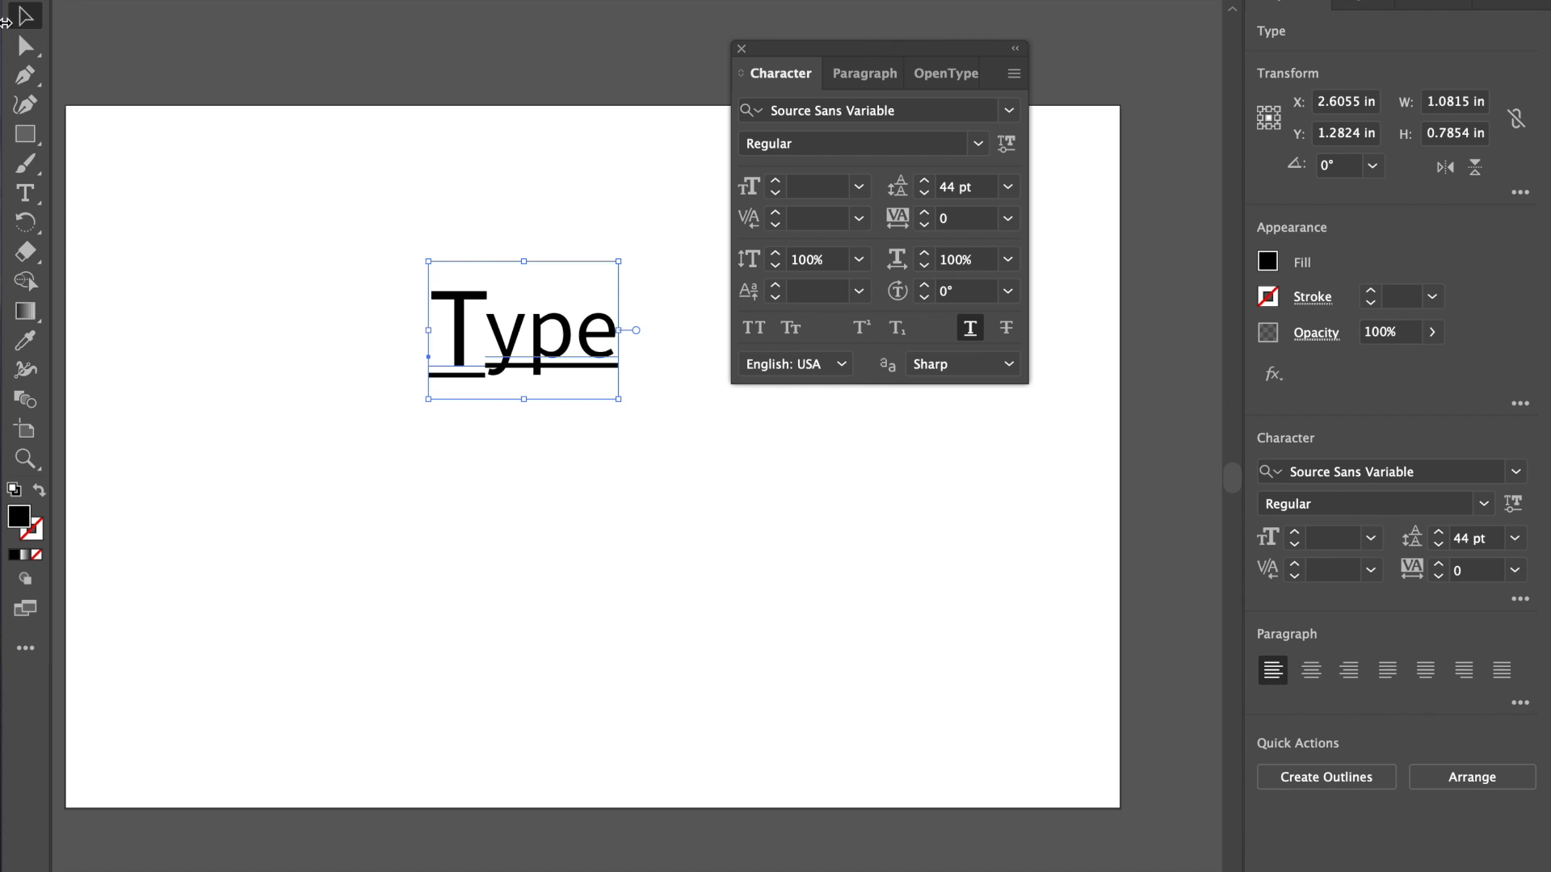
# Step: Remove the underline from the "Type" text object
pyautogui.click(687, 438)
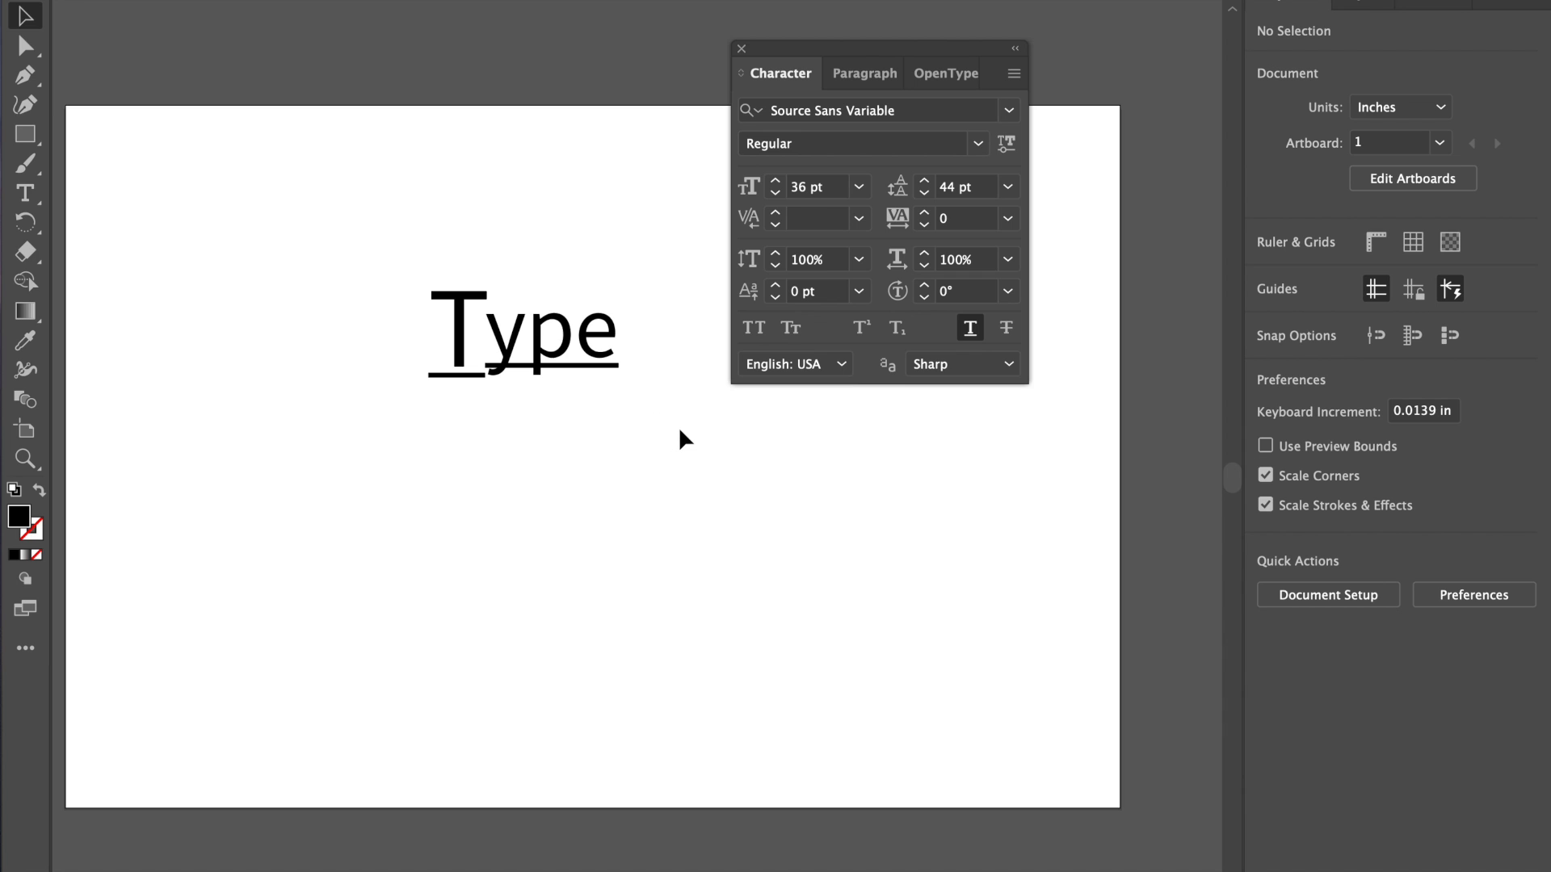
pyautogui.click(494, 362)
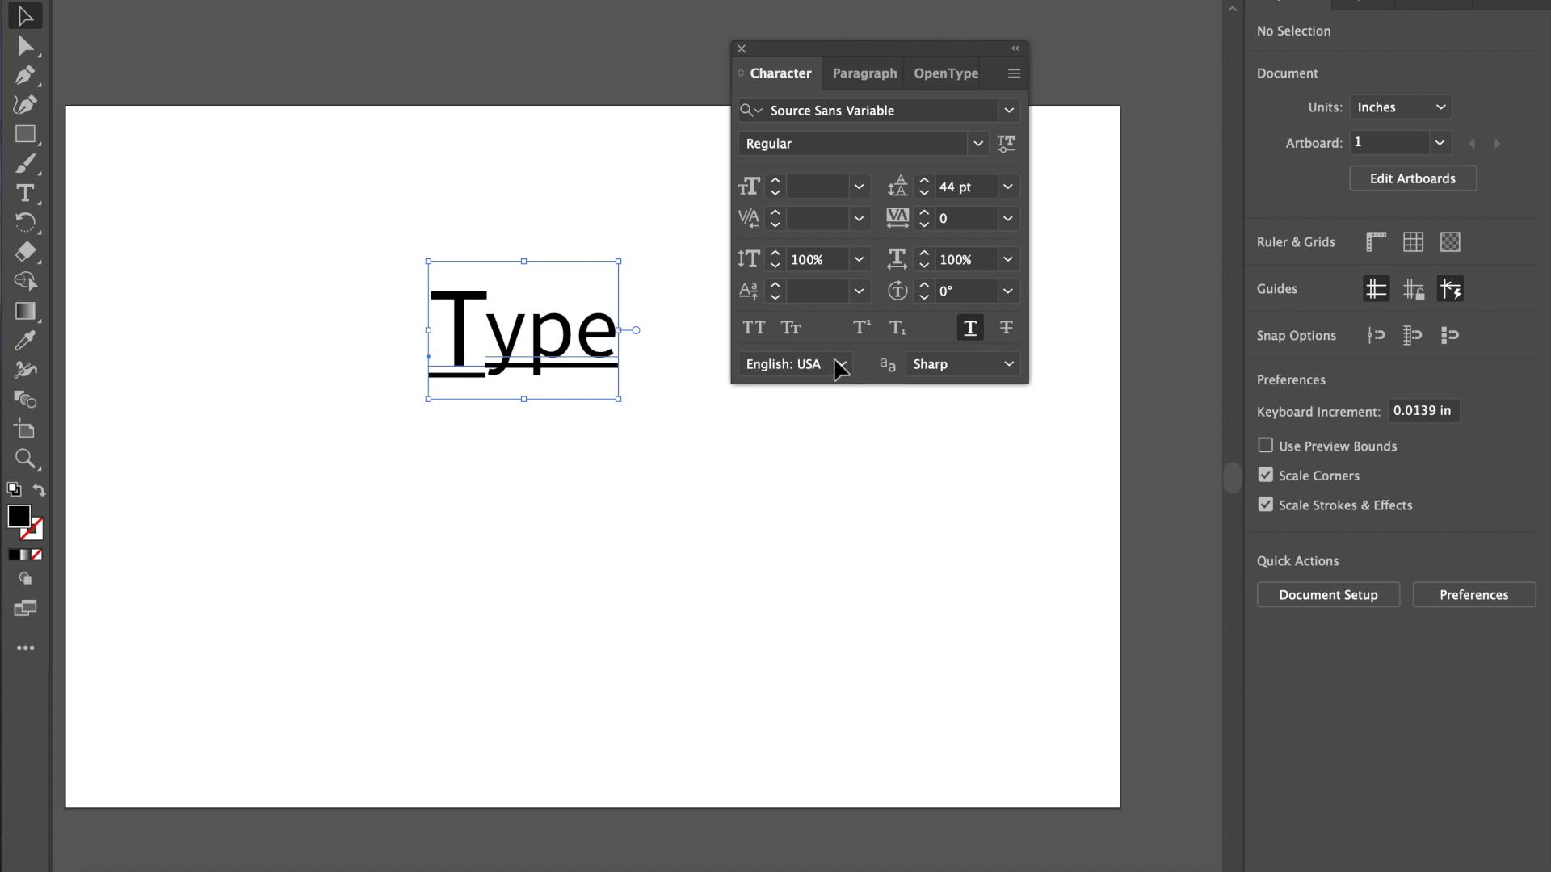
pyautogui.click(970, 327)
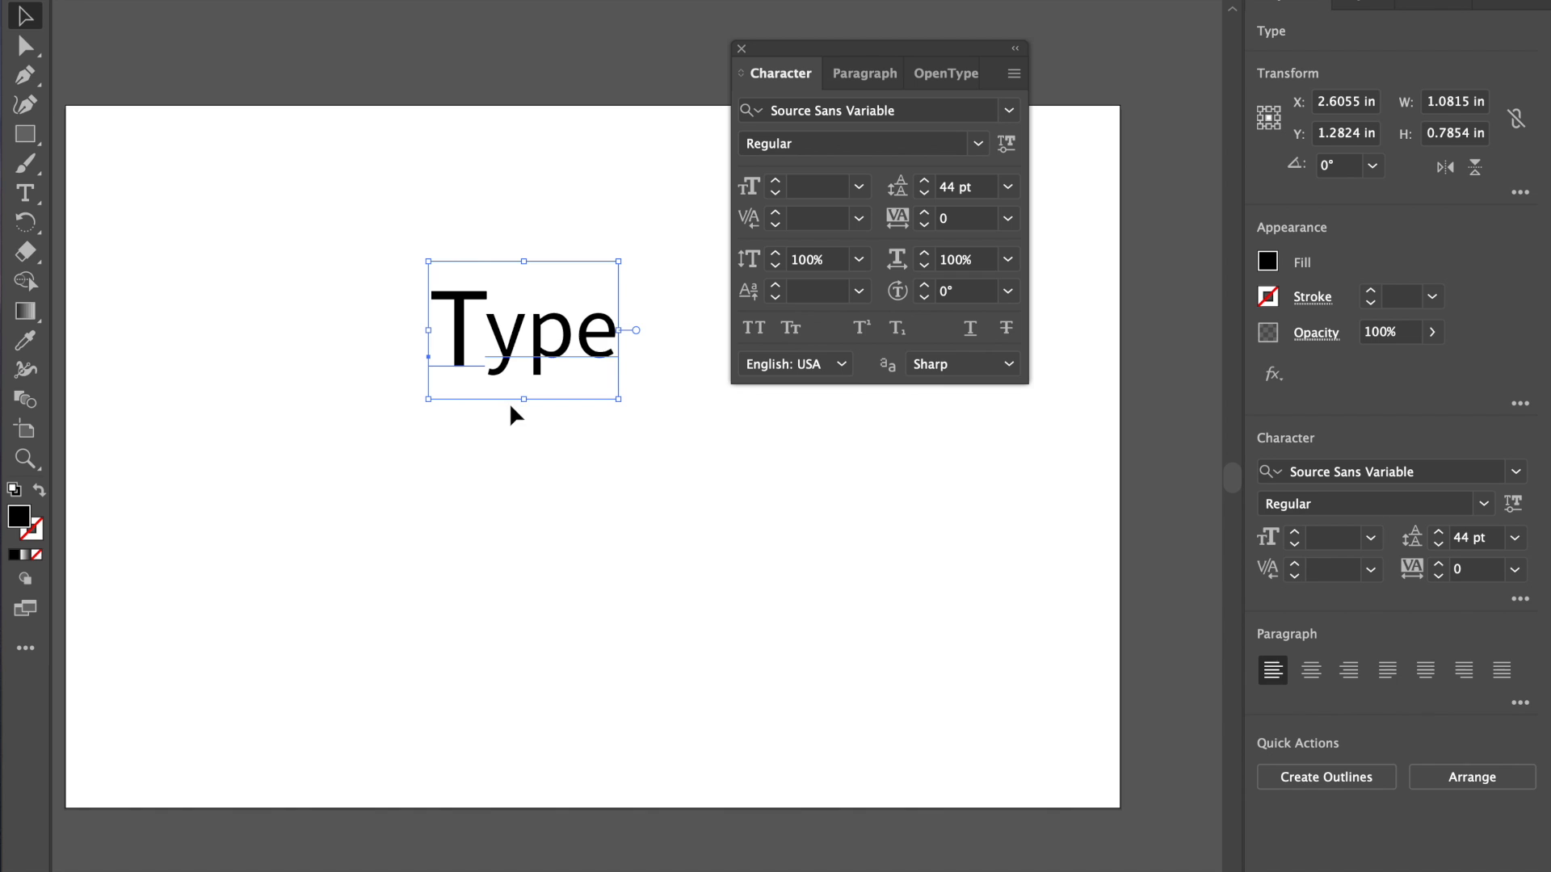
pyautogui.click(232, 214)
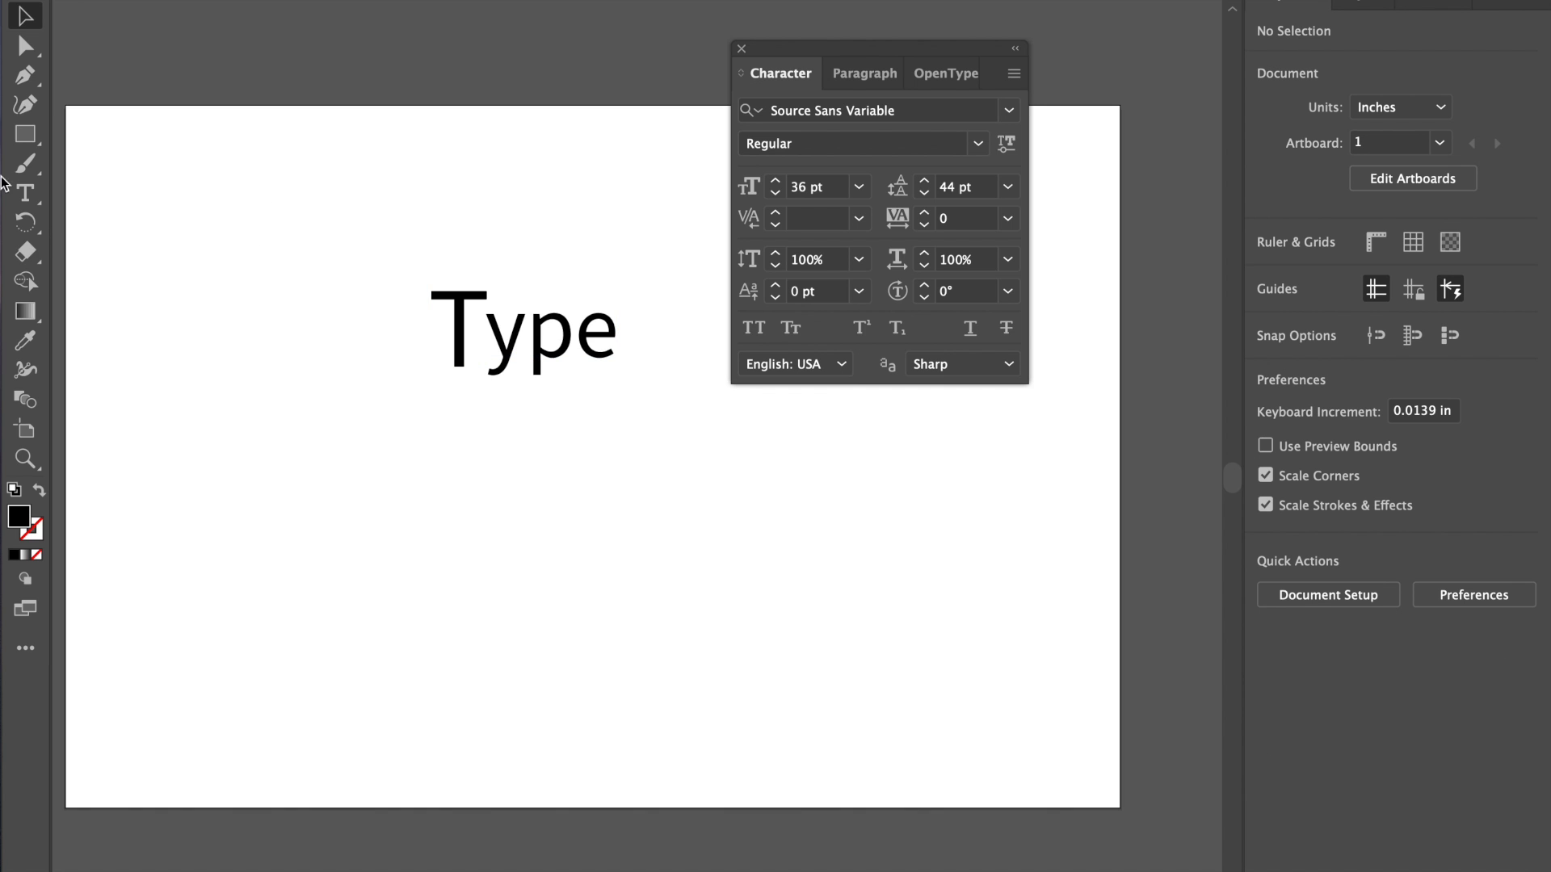
# Step: Draw a straight horizontal line about 0.88 in long across the lower part of the "Type" text with the Pen tool
pyautogui.click(25, 74)
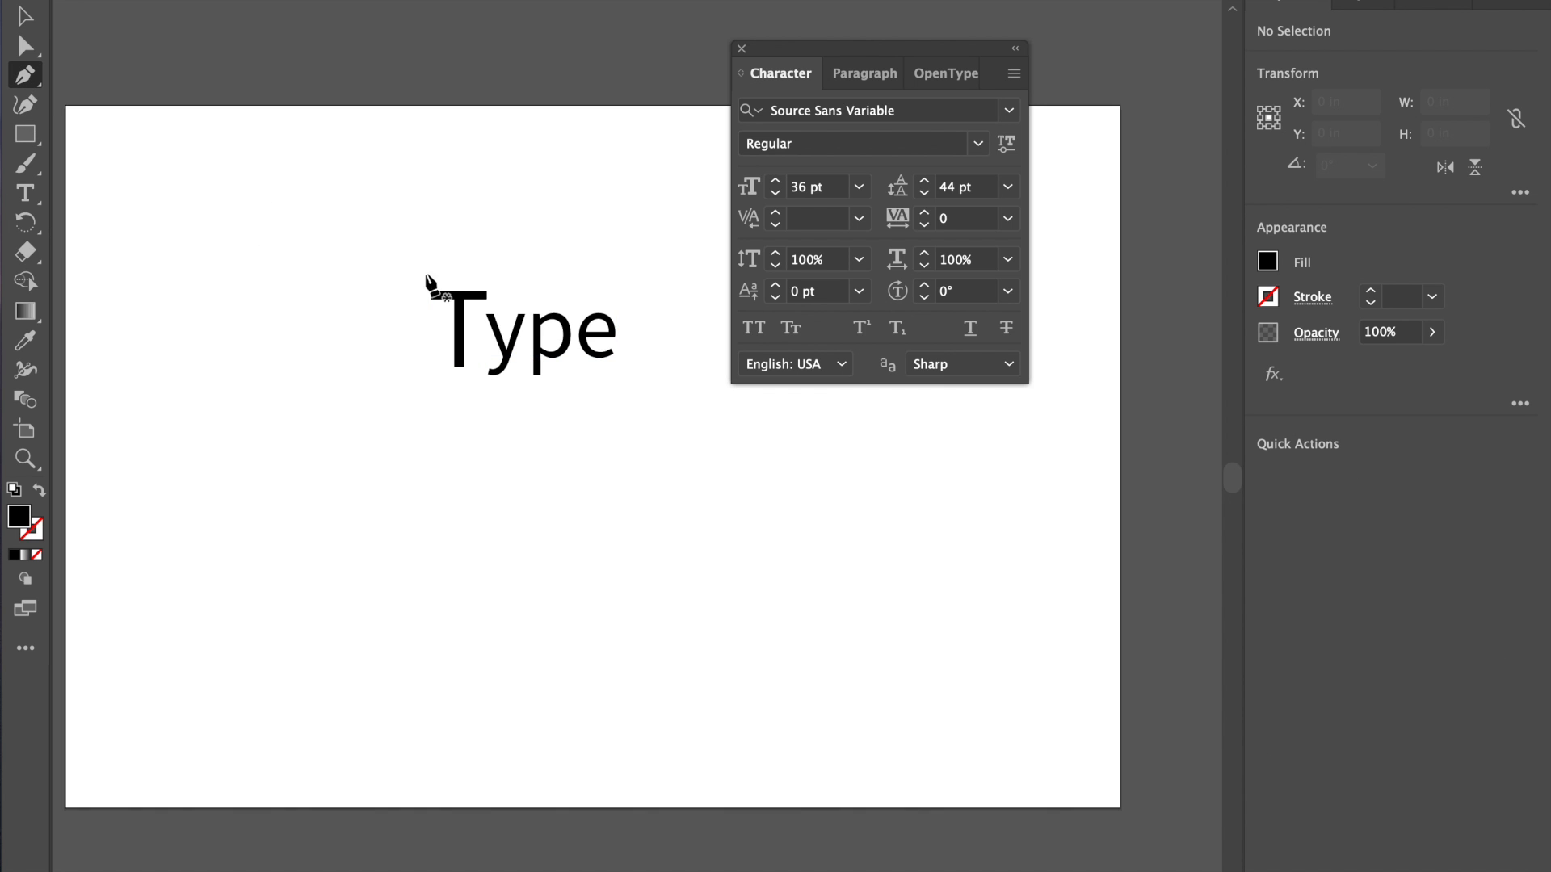
pyautogui.moveTo(509, 336); pyautogui.dragTo(666, 456)
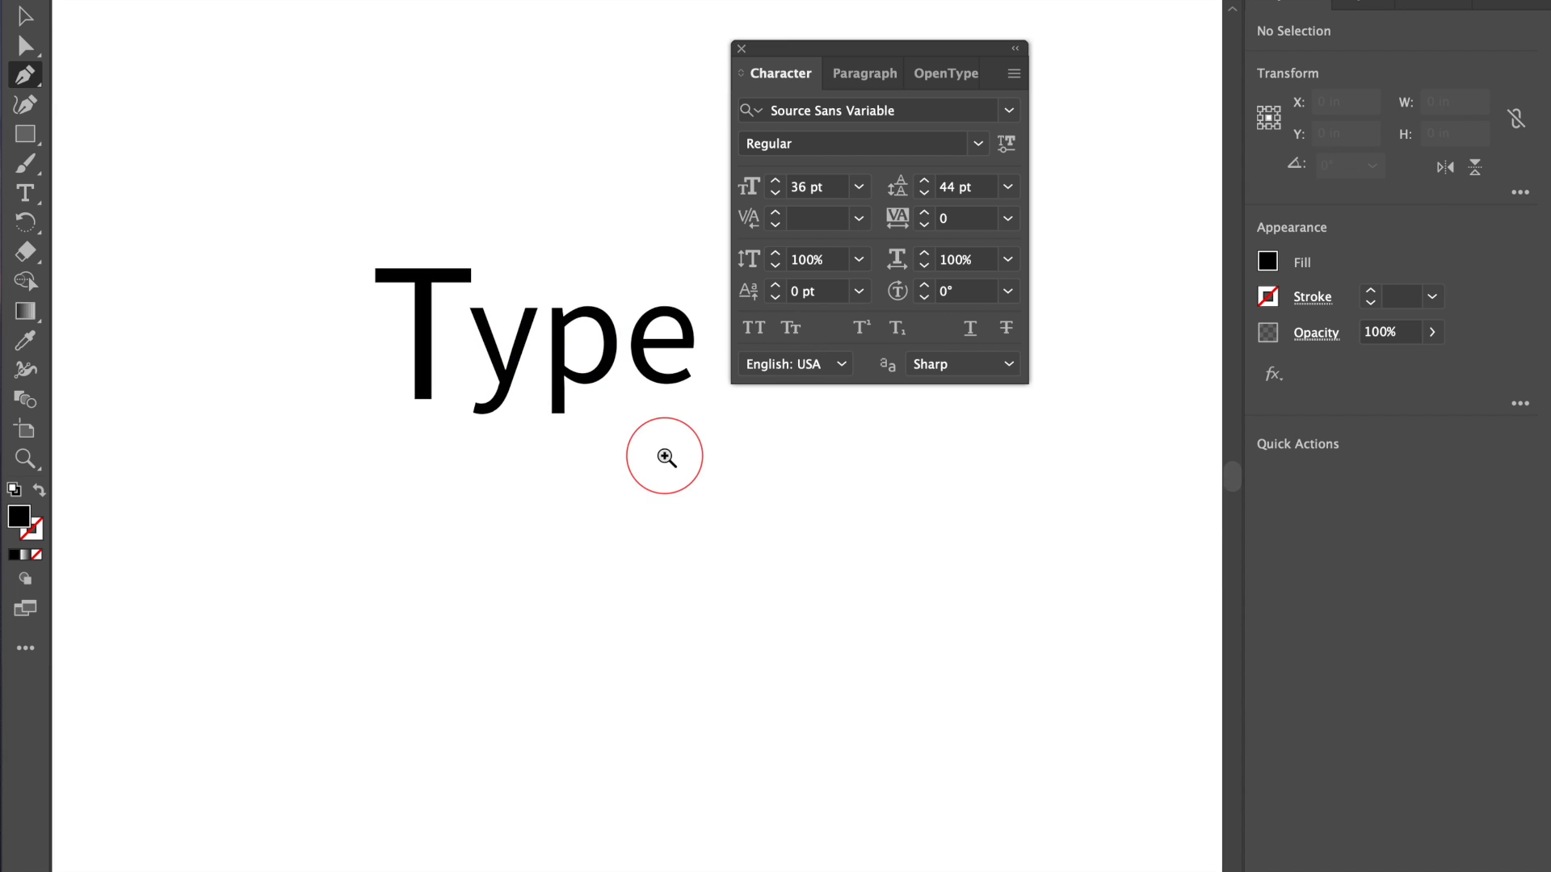
pyautogui.moveTo(841, 48); pyautogui.dragTo(1030, 51)
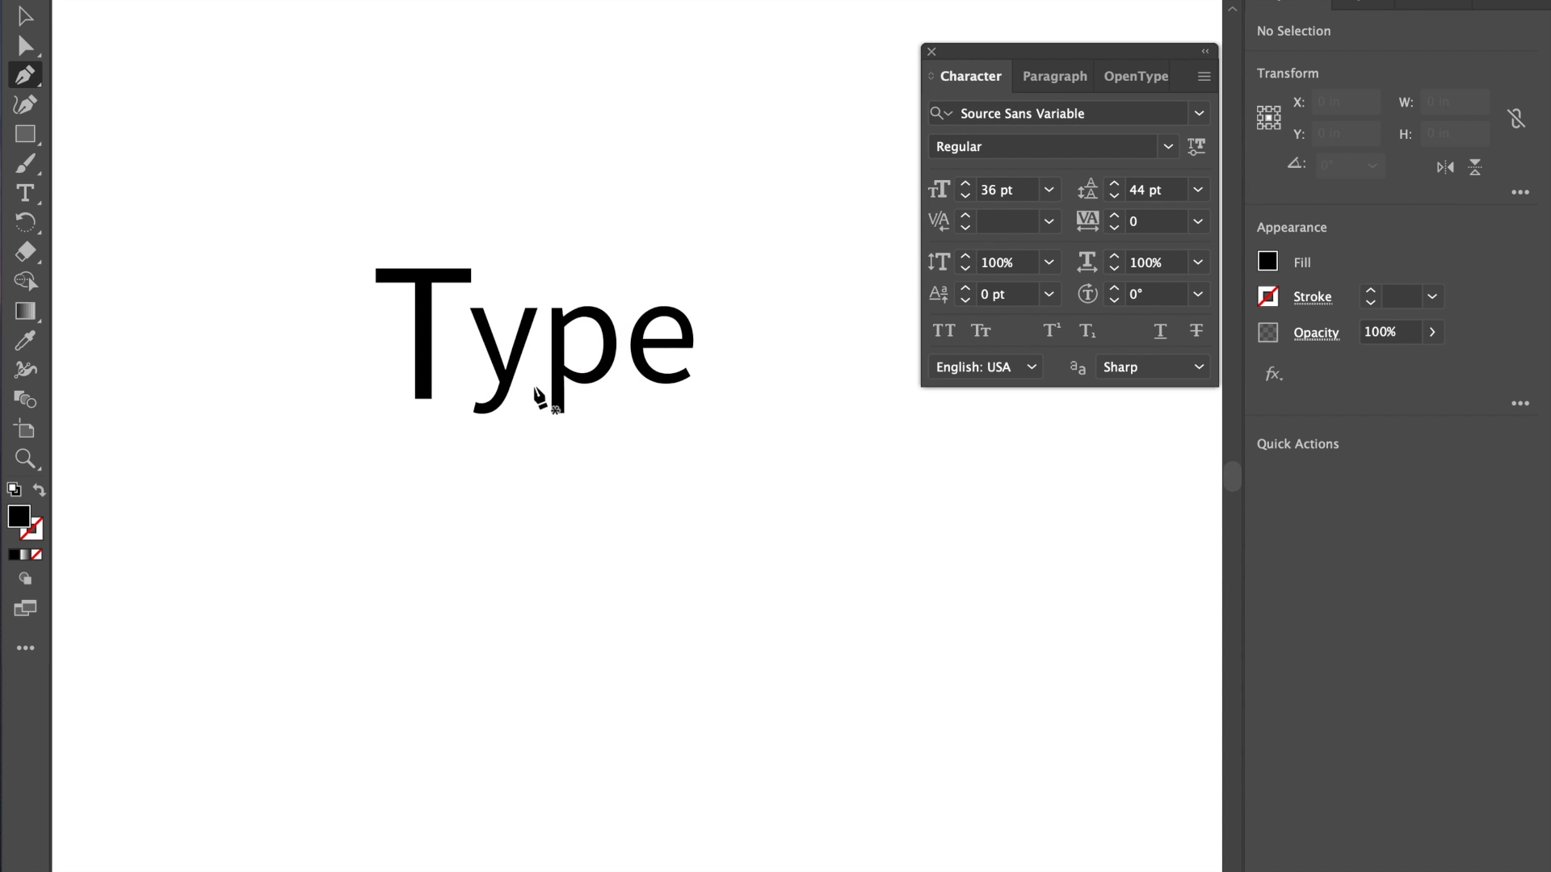
pyautogui.click(448, 383)
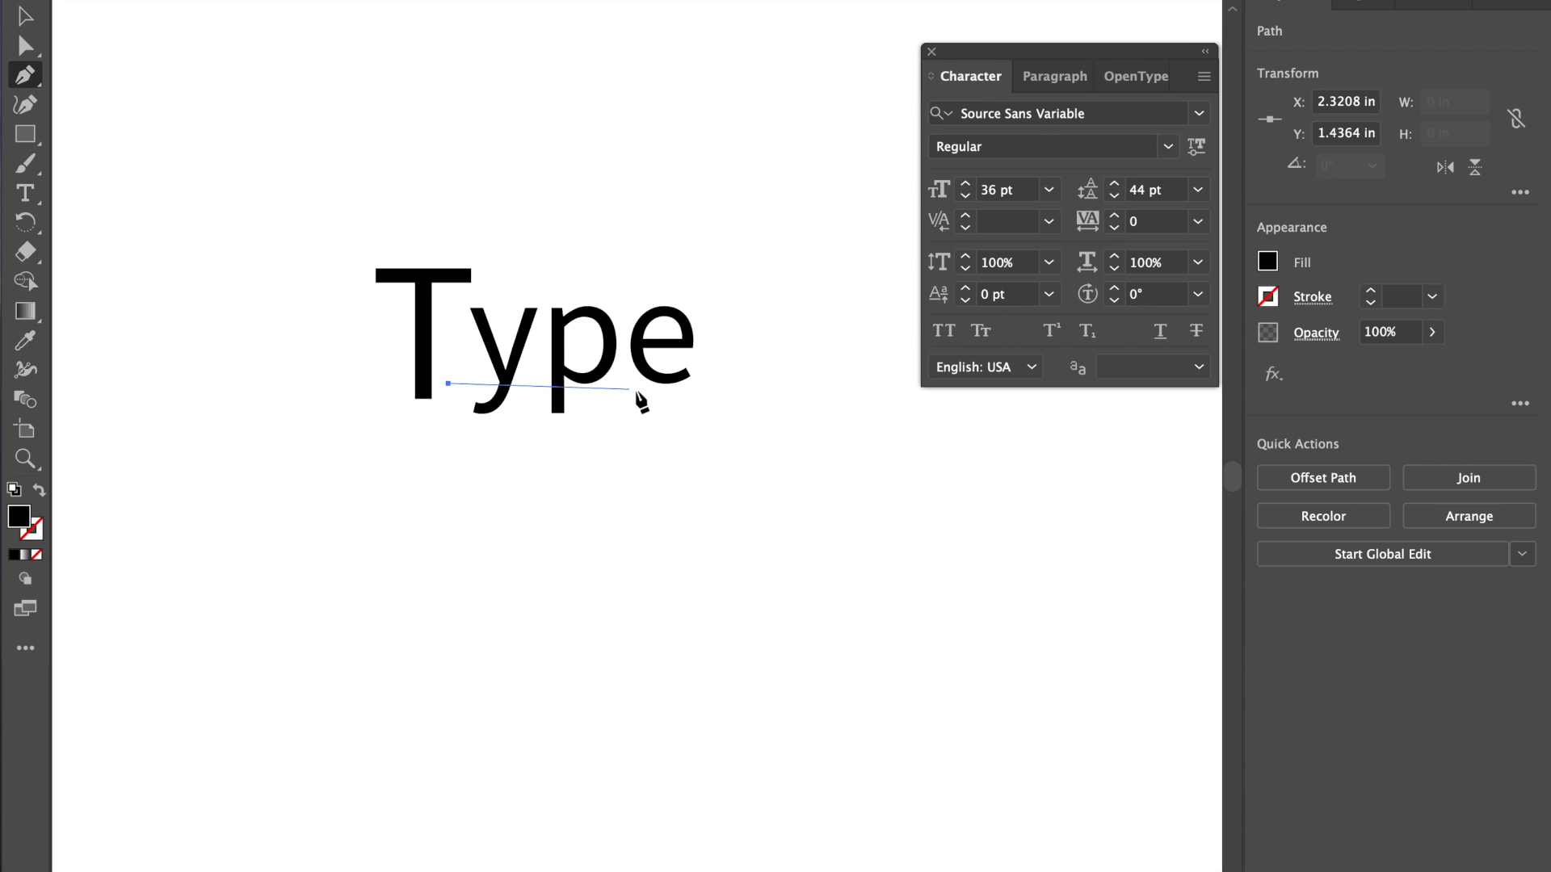
pyautogui.click(716, 384)
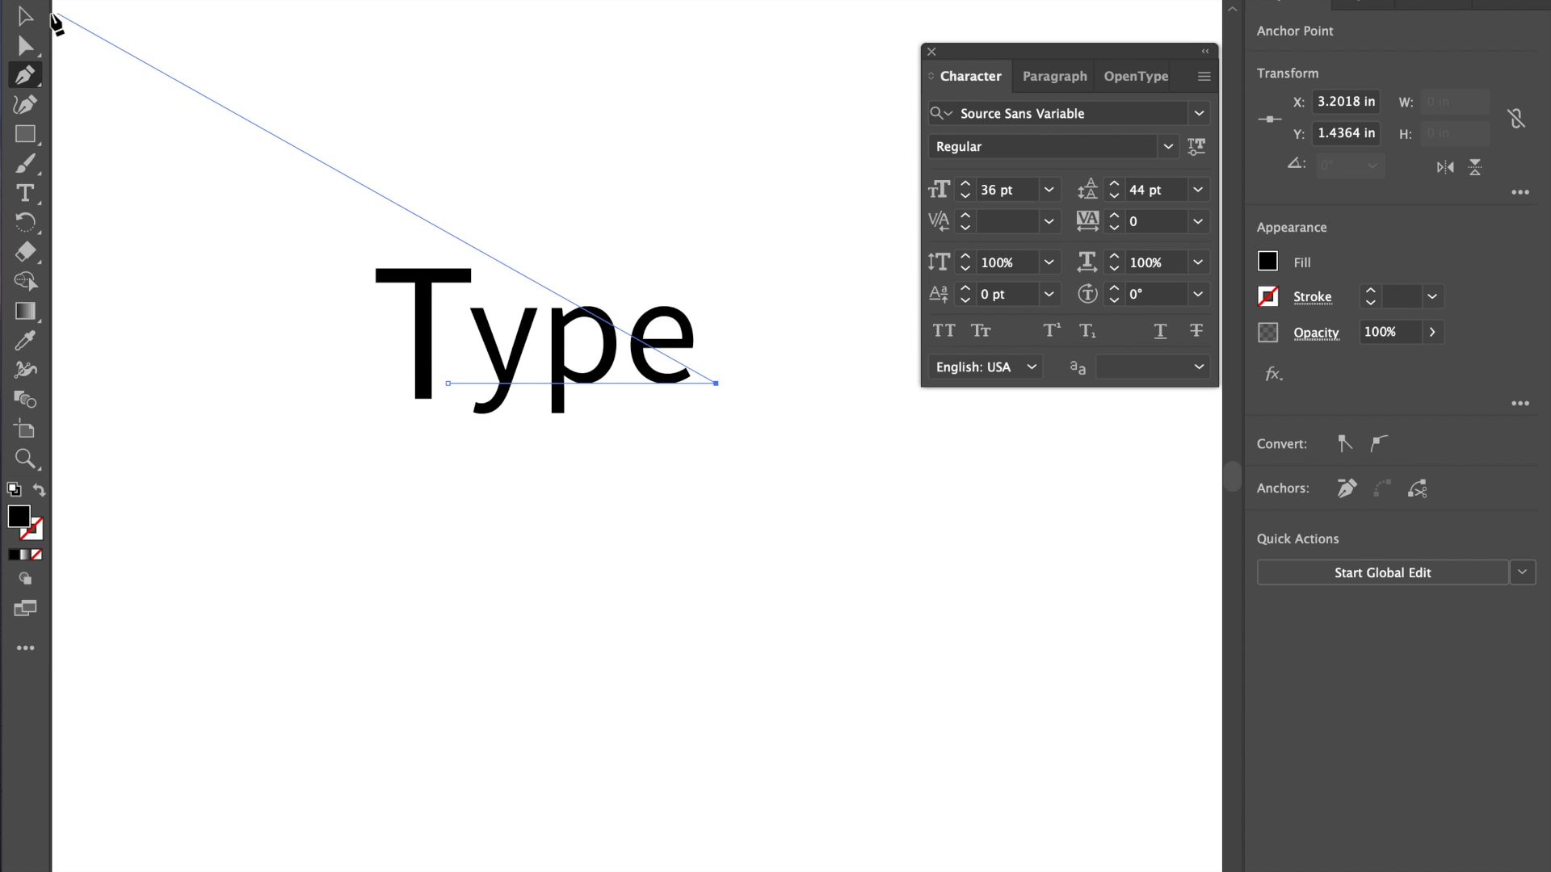
# Step: Move the drawn line slightly down and swap its fill and stroke for a black 1 pt stroke without fill
pyautogui.press('v')
pyautogui.moveTo(631, 383); pyautogui.dragTo(631, 393)
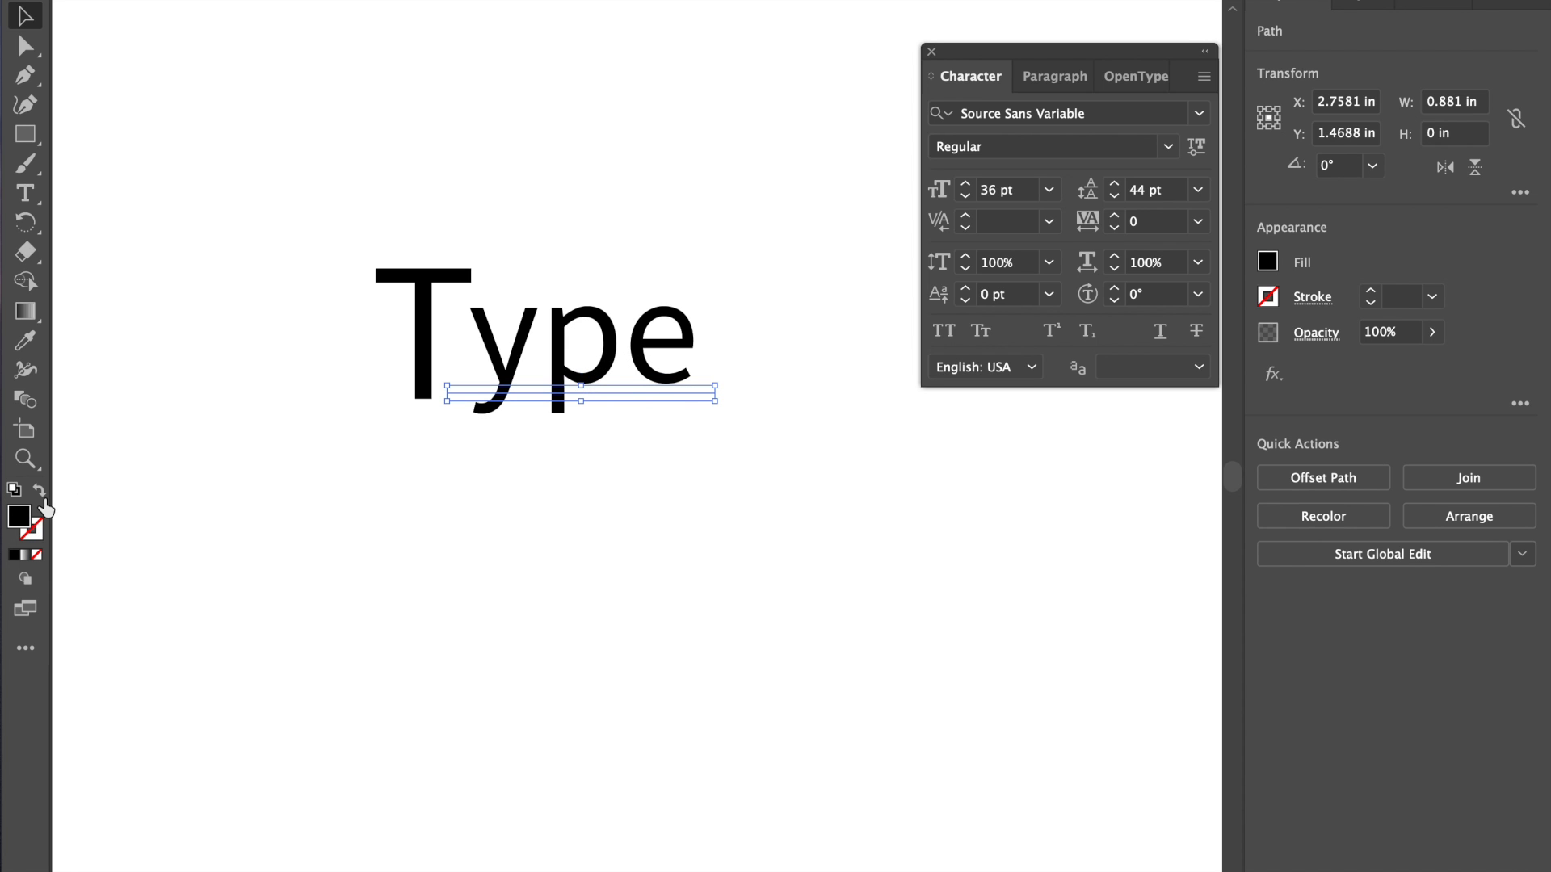
pyautogui.click(40, 491)
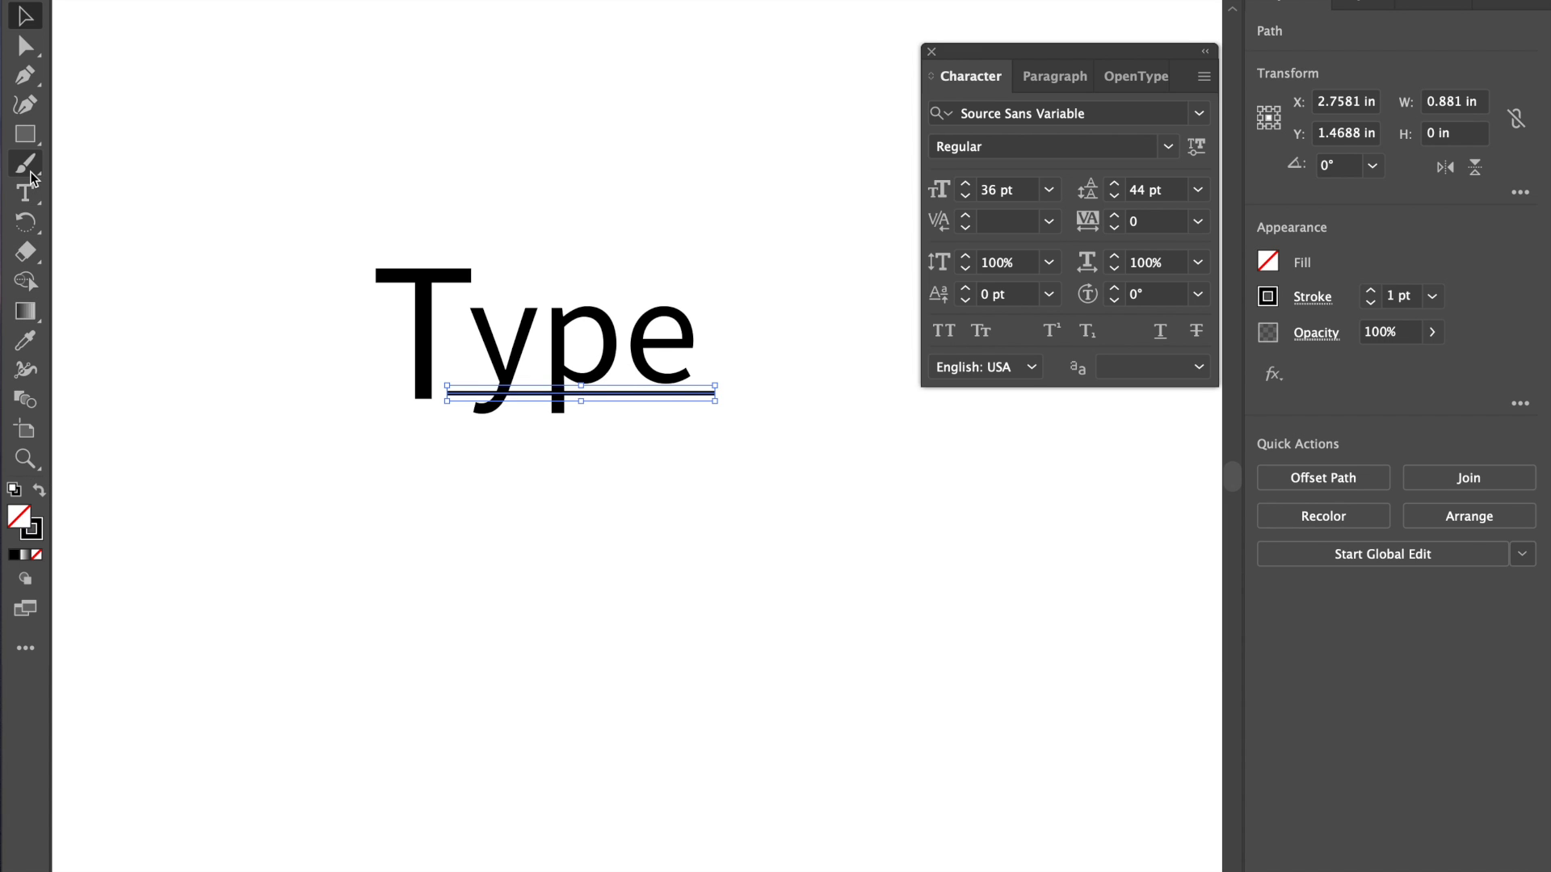
# Step: Cut the line around the descenders of the y and p with the Scissors tool and delete the pieces crossing them
pyautogui.moveTo(26, 252); pyautogui.dragTo(84, 280)
pyautogui.click(482, 393)
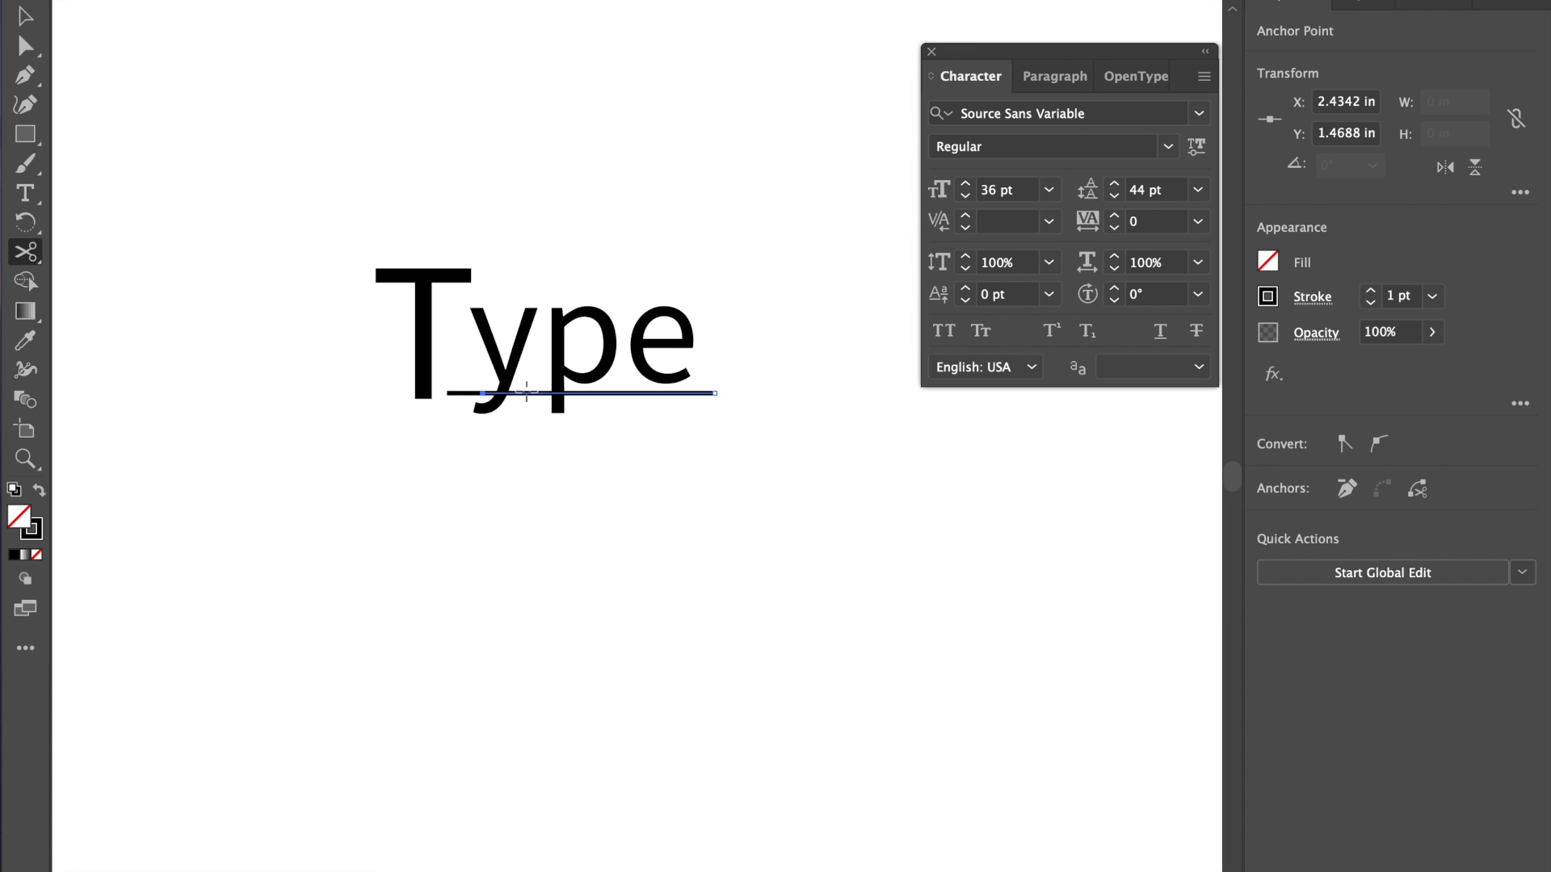
pyautogui.click(518, 393)
pyautogui.click(578, 393)
pyautogui.click(39, 12)
pyautogui.click(584, 426)
pyautogui.click(559, 394)
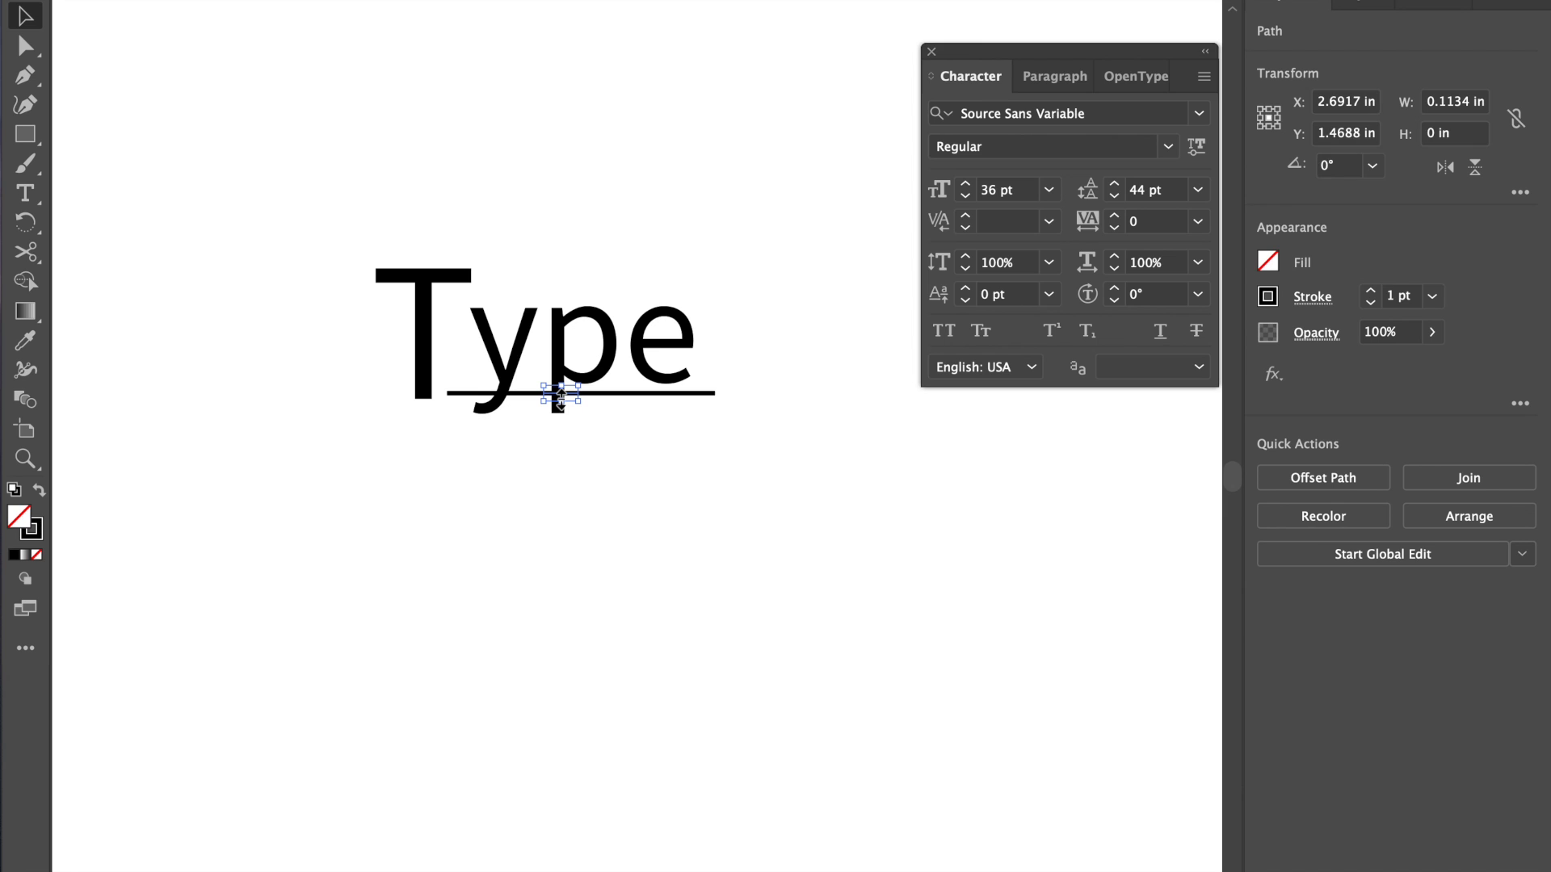
pyautogui.press('Delete')
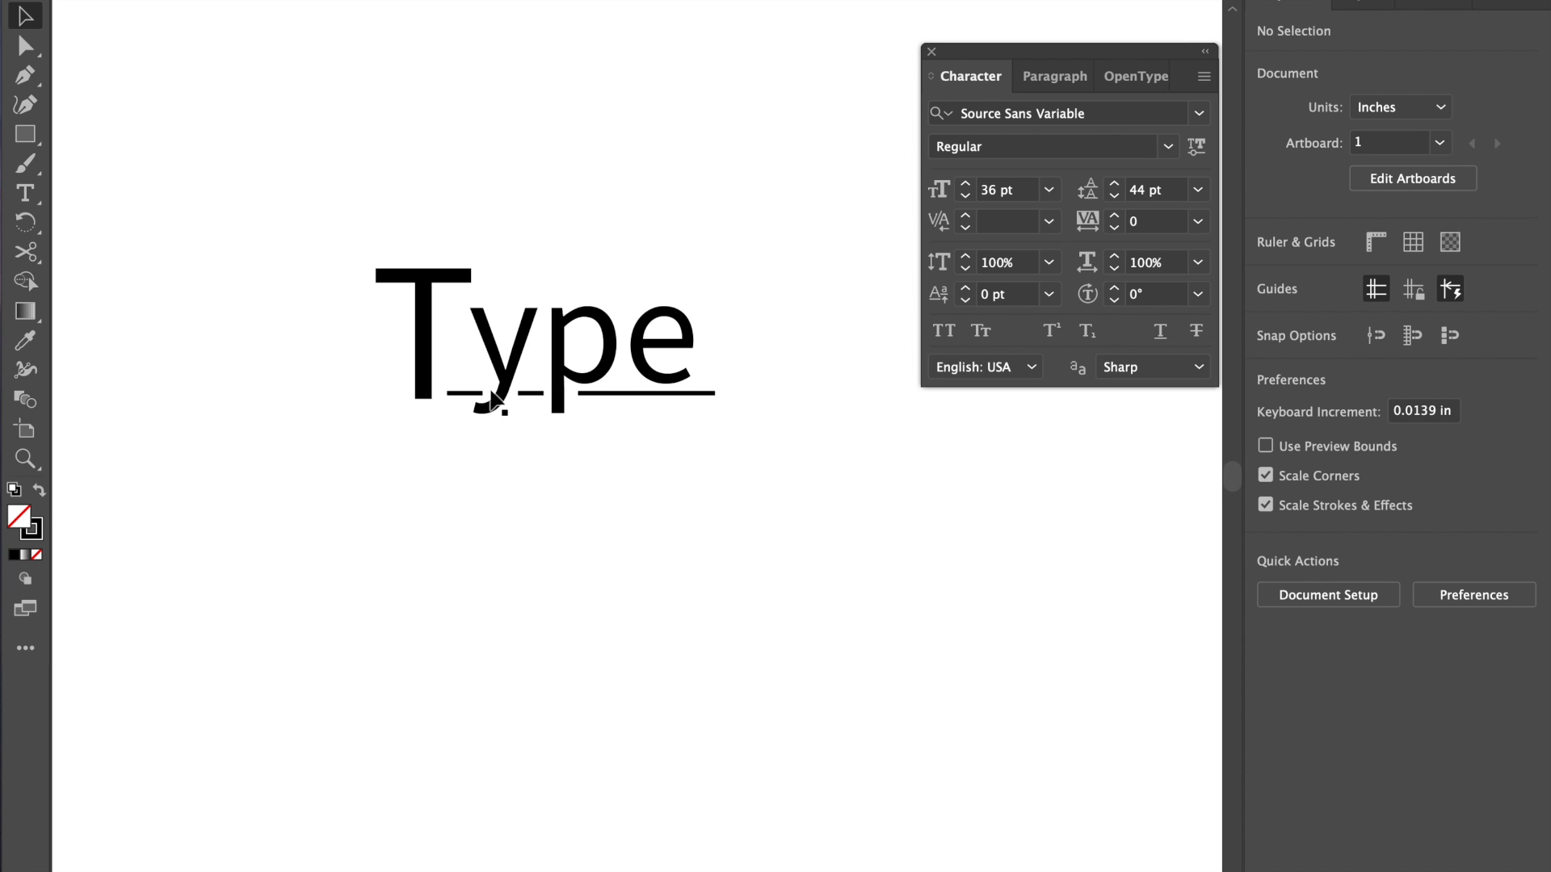
# Step: Move the "Type" text up off the line, delete the remaining line segments, and move the text back down
pyautogui.moveTo(425, 369); pyautogui.dragTo(437, 276)
pyautogui.moveTo(365, 376); pyautogui.dragTo(825, 452)
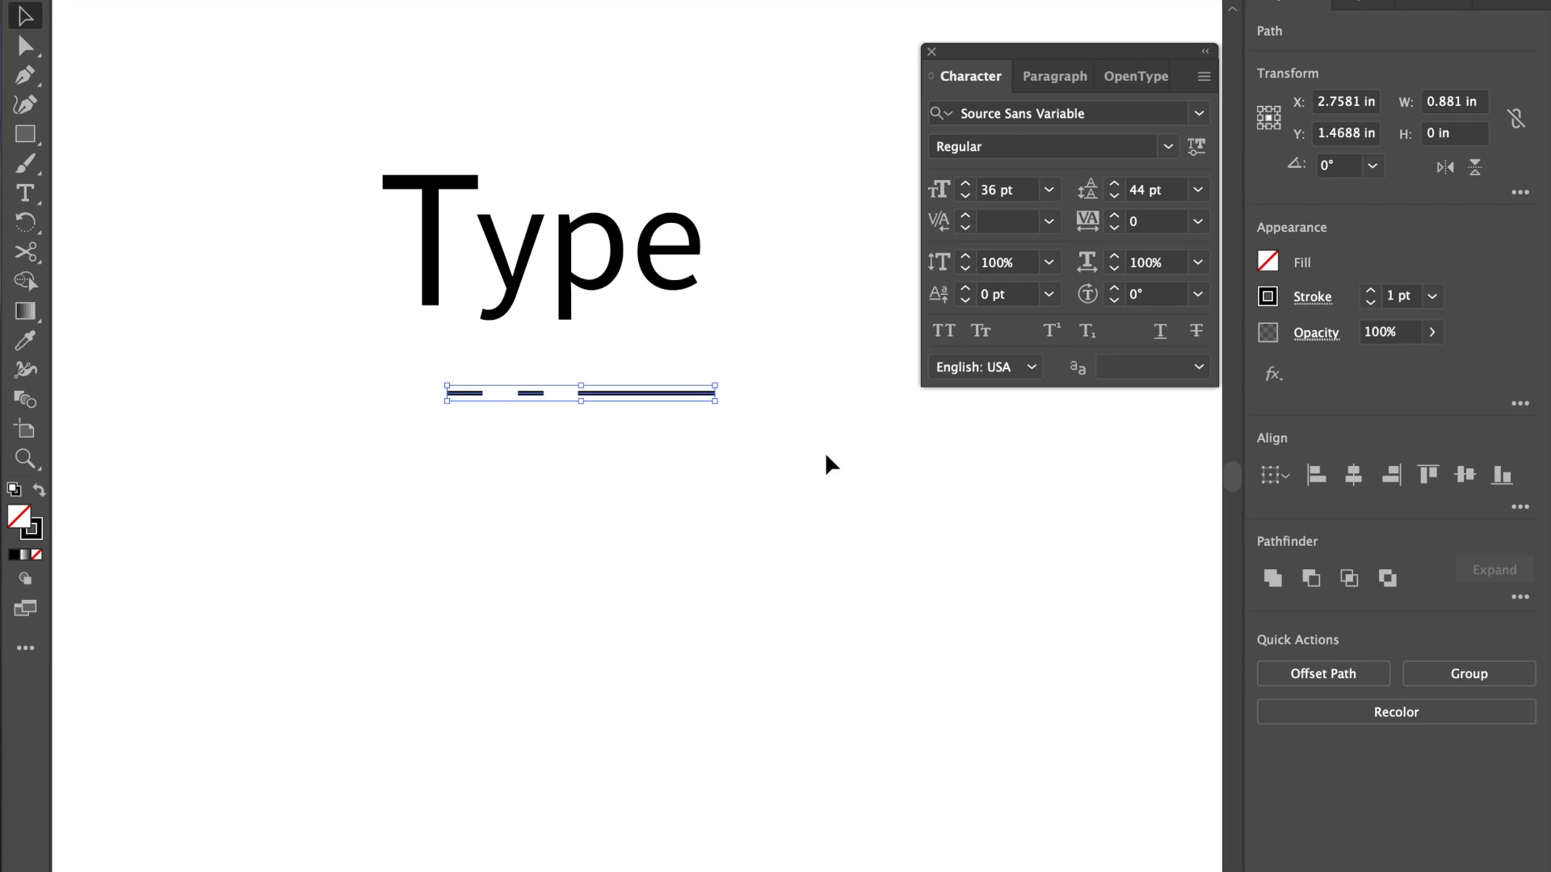
pyautogui.press('Delete')
pyautogui.moveTo(607, 301); pyautogui.dragTo(598, 379)
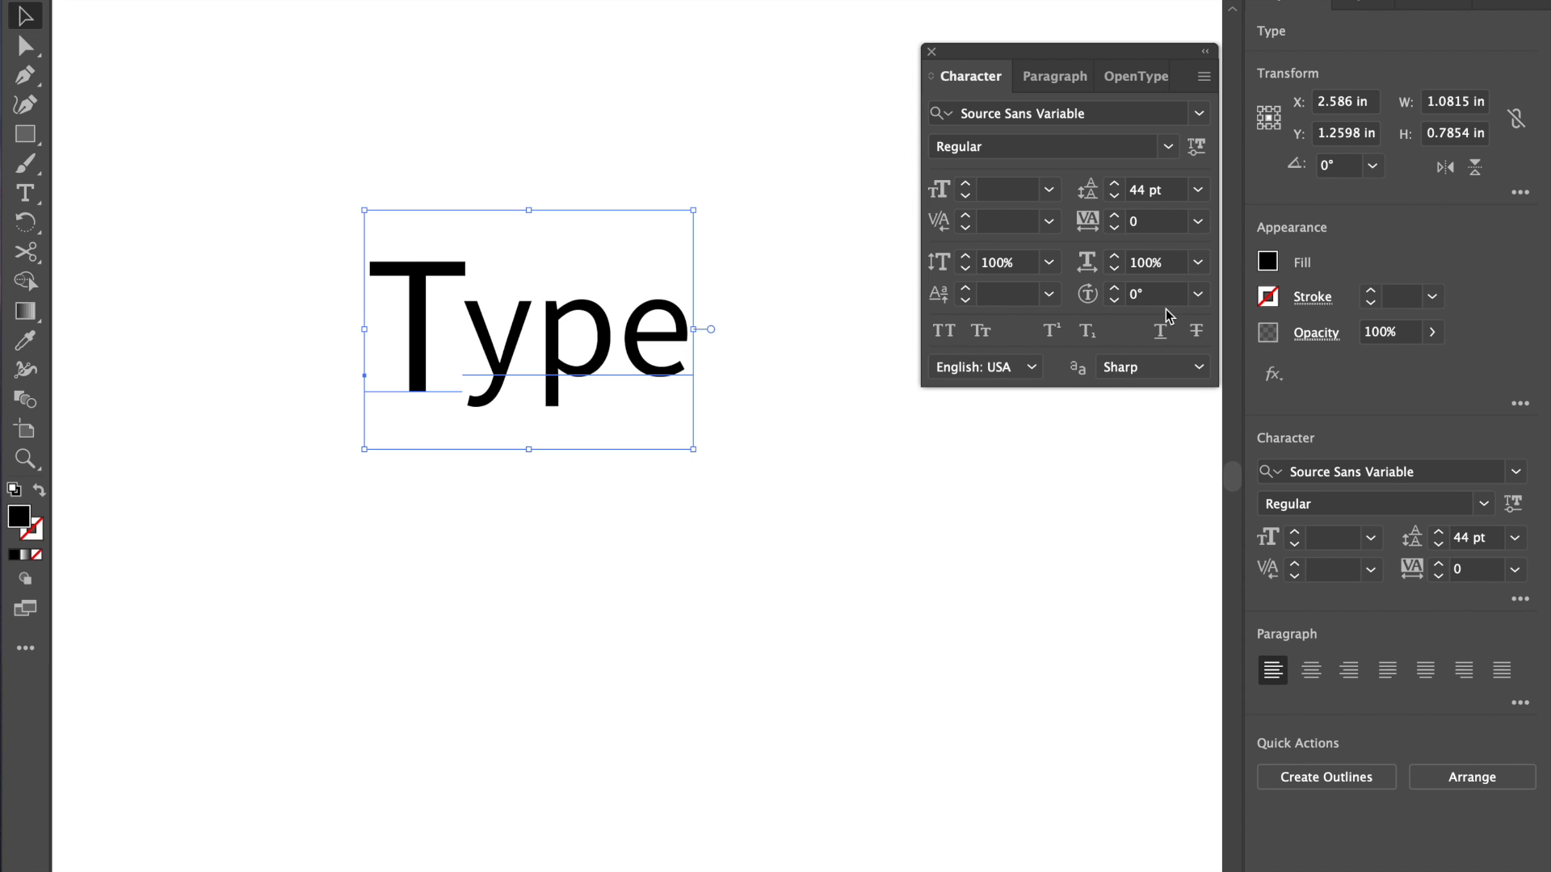
# Step: Apply All Caps to the "Type" text and set the baseline shift of its T to 0 pt
pyautogui.click(954, 341)
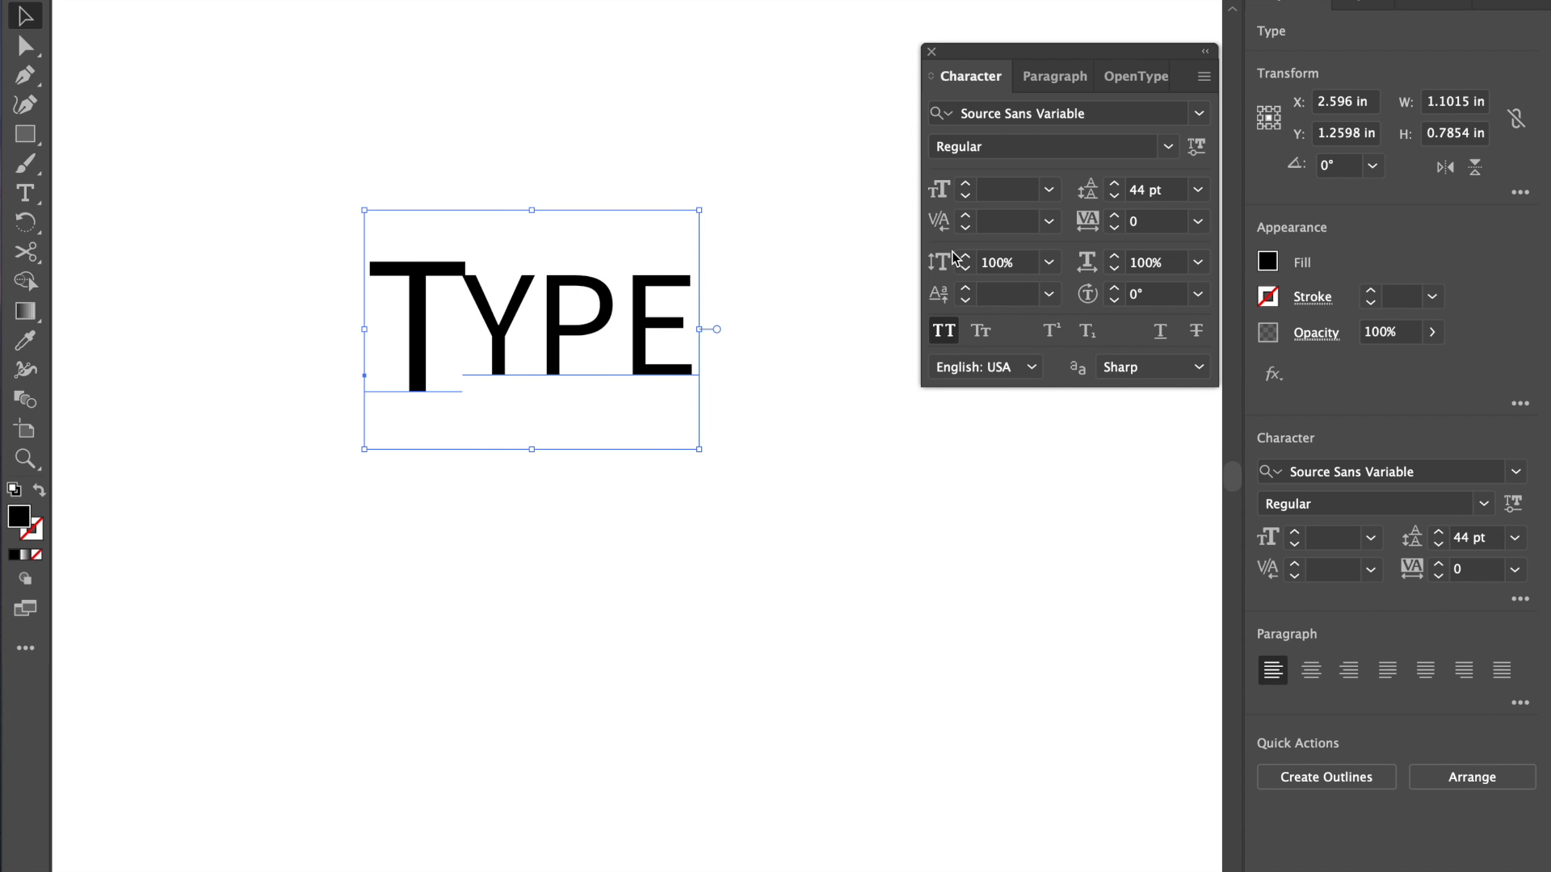
pyautogui.doubleClick(479, 375)
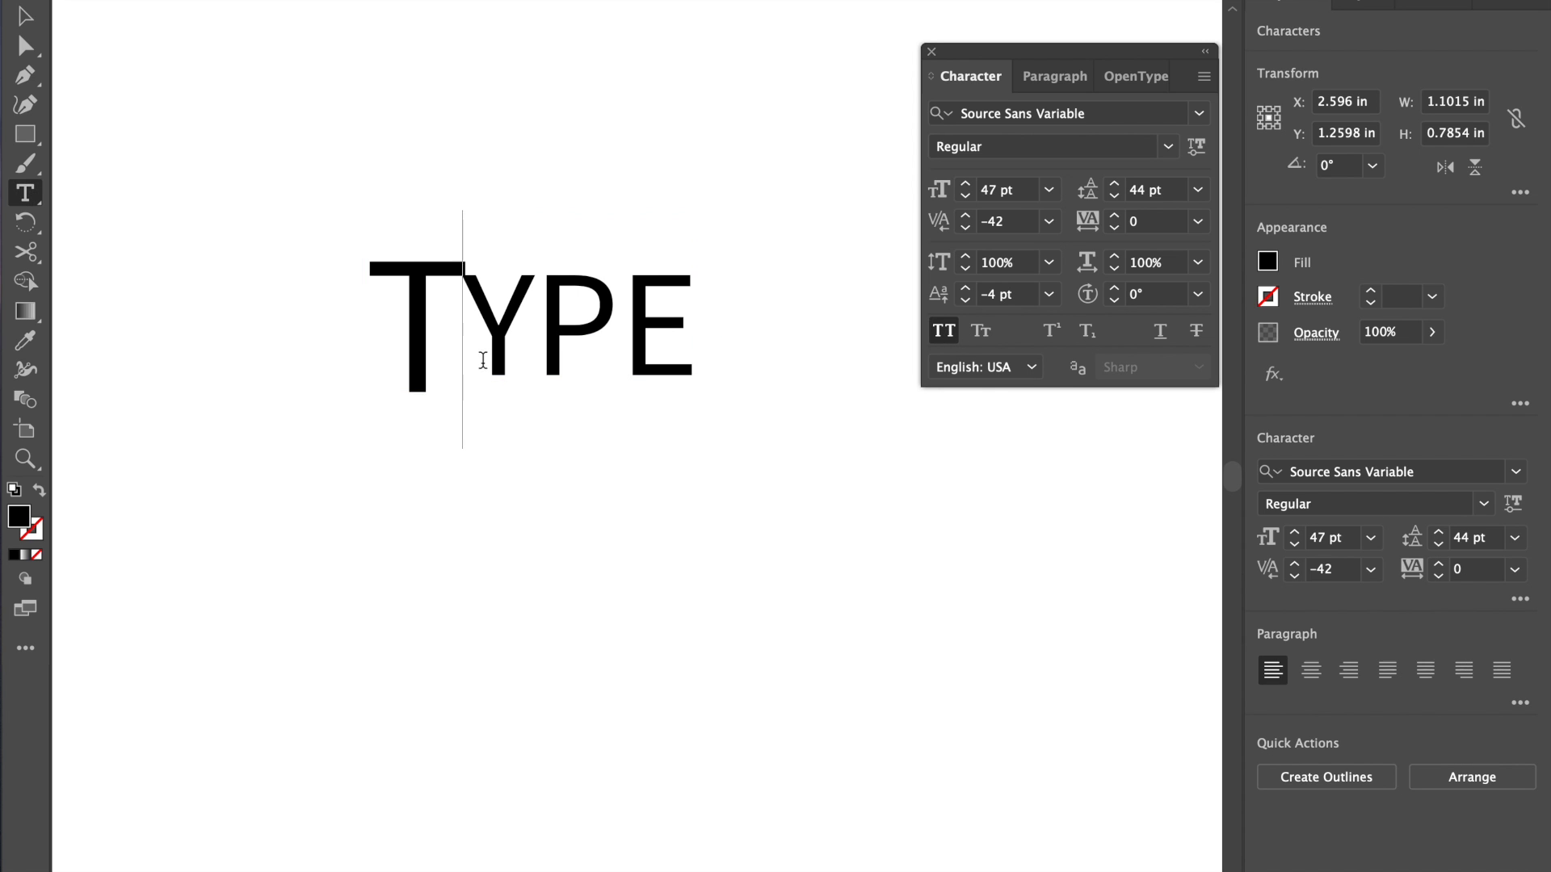
pyautogui.moveTo(483, 360); pyautogui.dragTo(405, 346)
pyautogui.click(1048, 294)
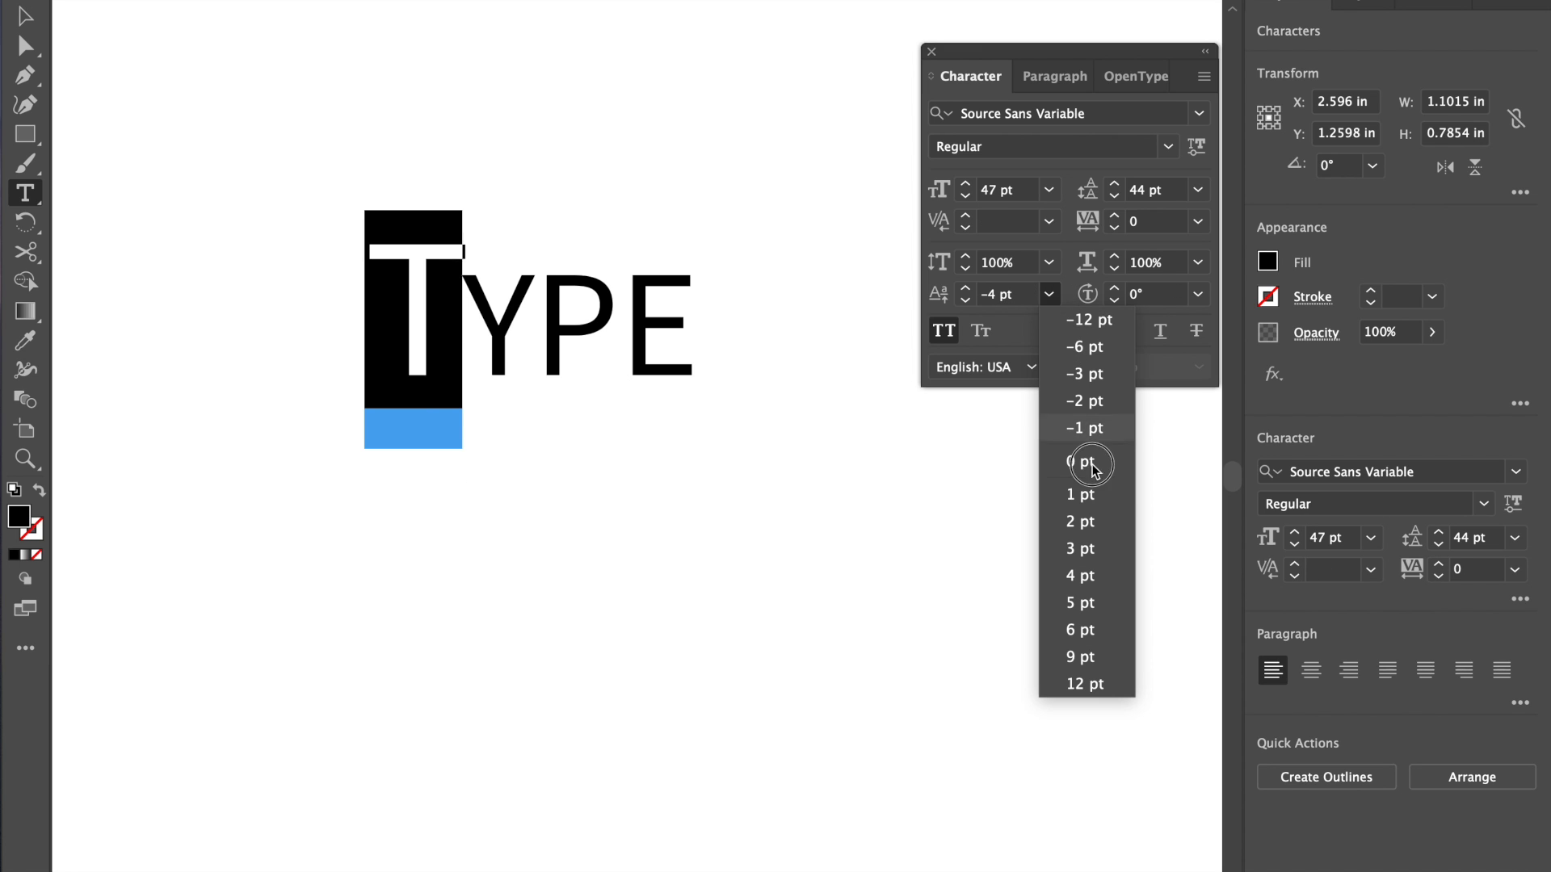
pyautogui.click(1092, 466)
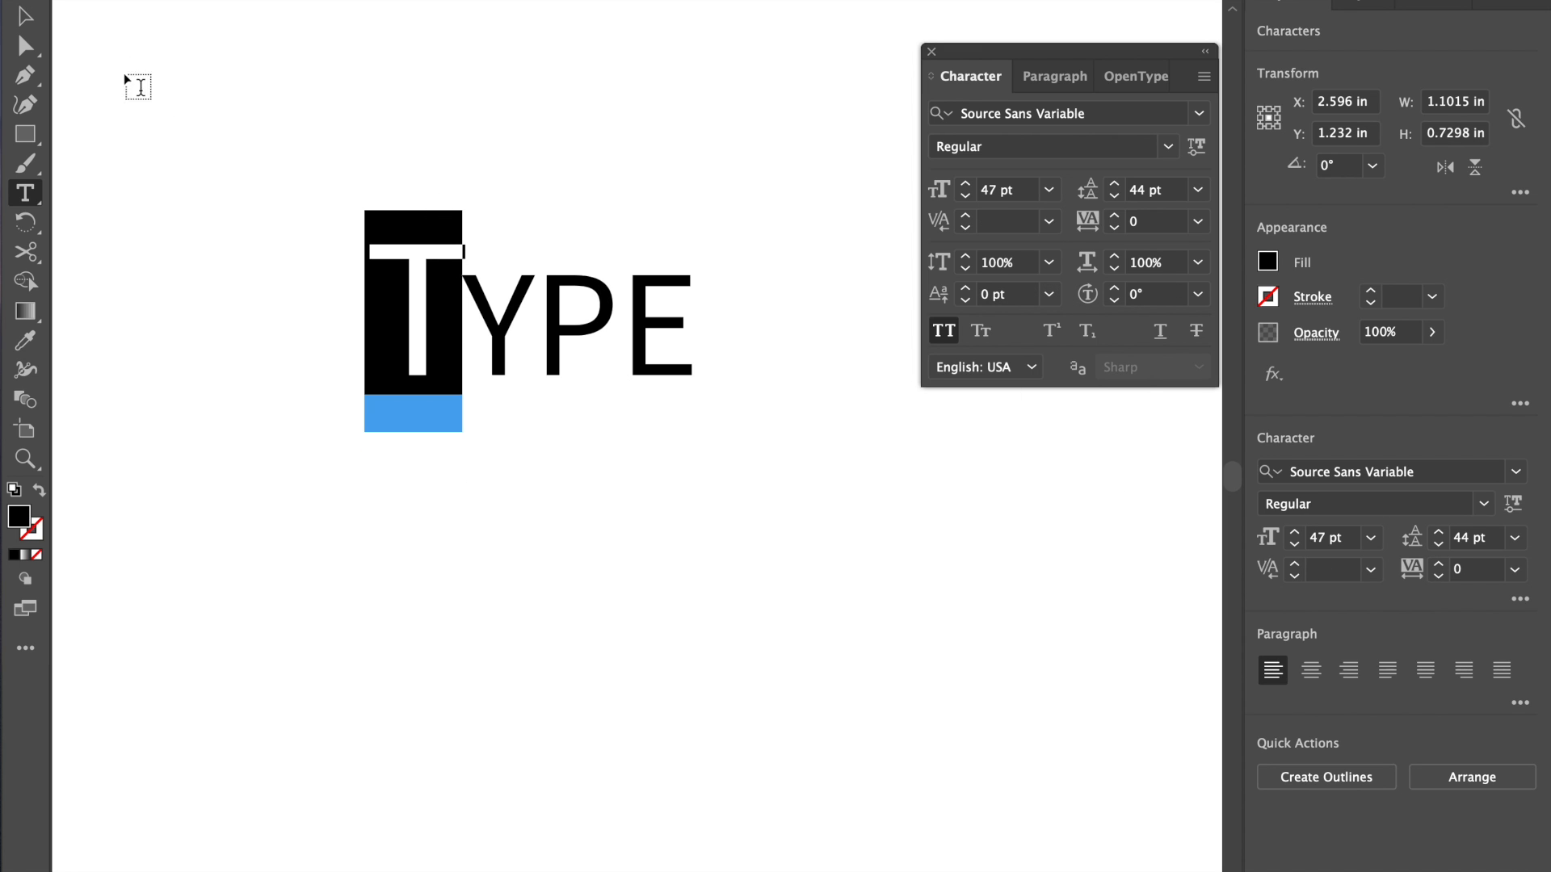
pyautogui.click(25, 15)
pyautogui.click(632, 478)
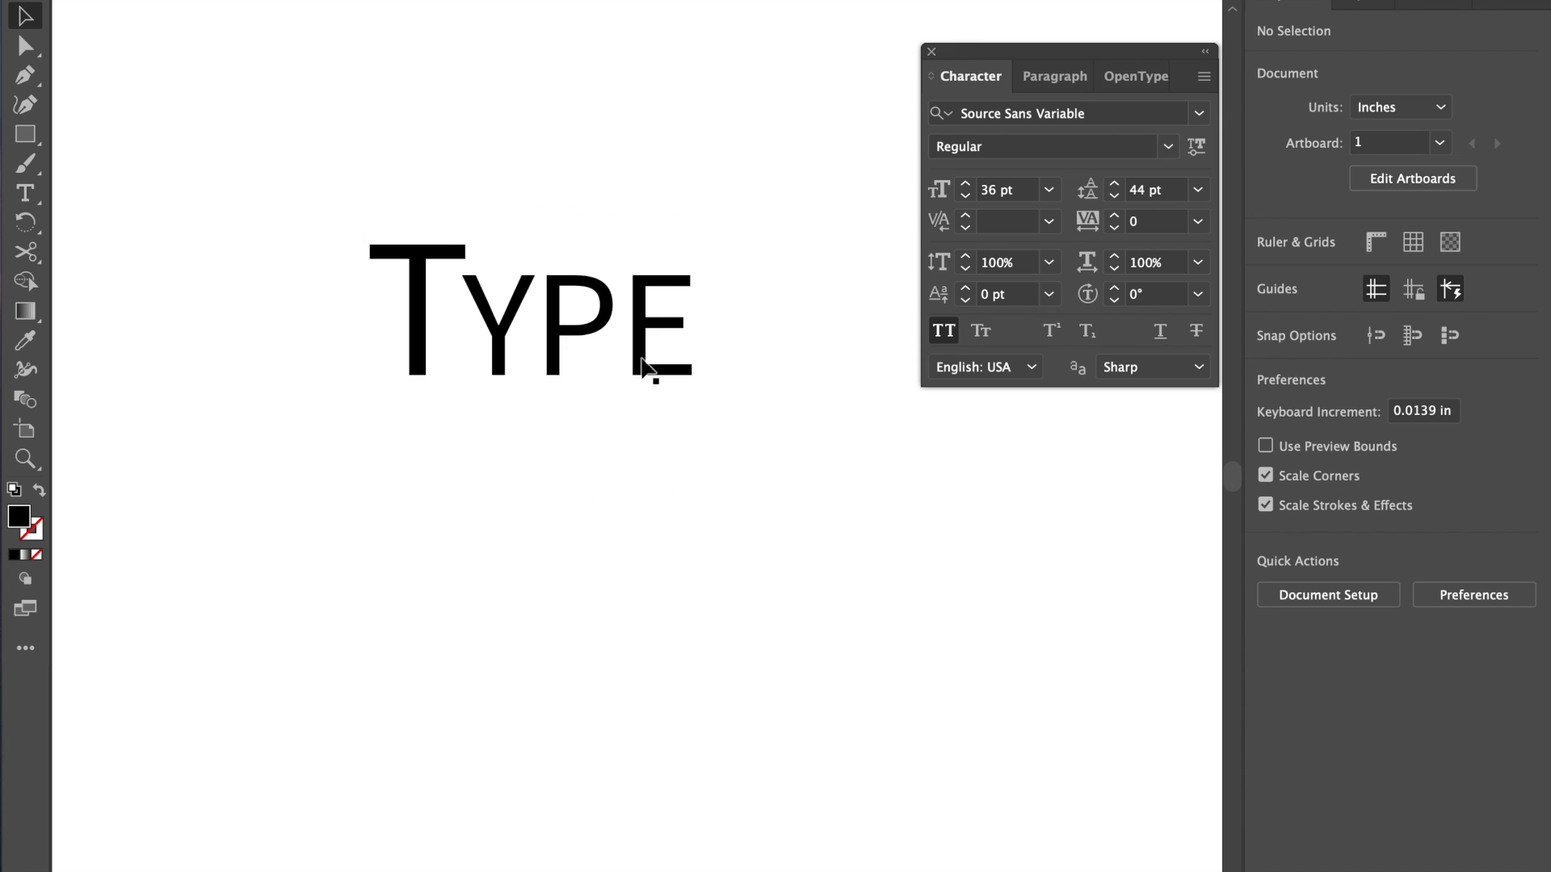
# Step: Underline the whole "Type" text and move it straight up about 0.46 in
pyautogui.click(426, 361)
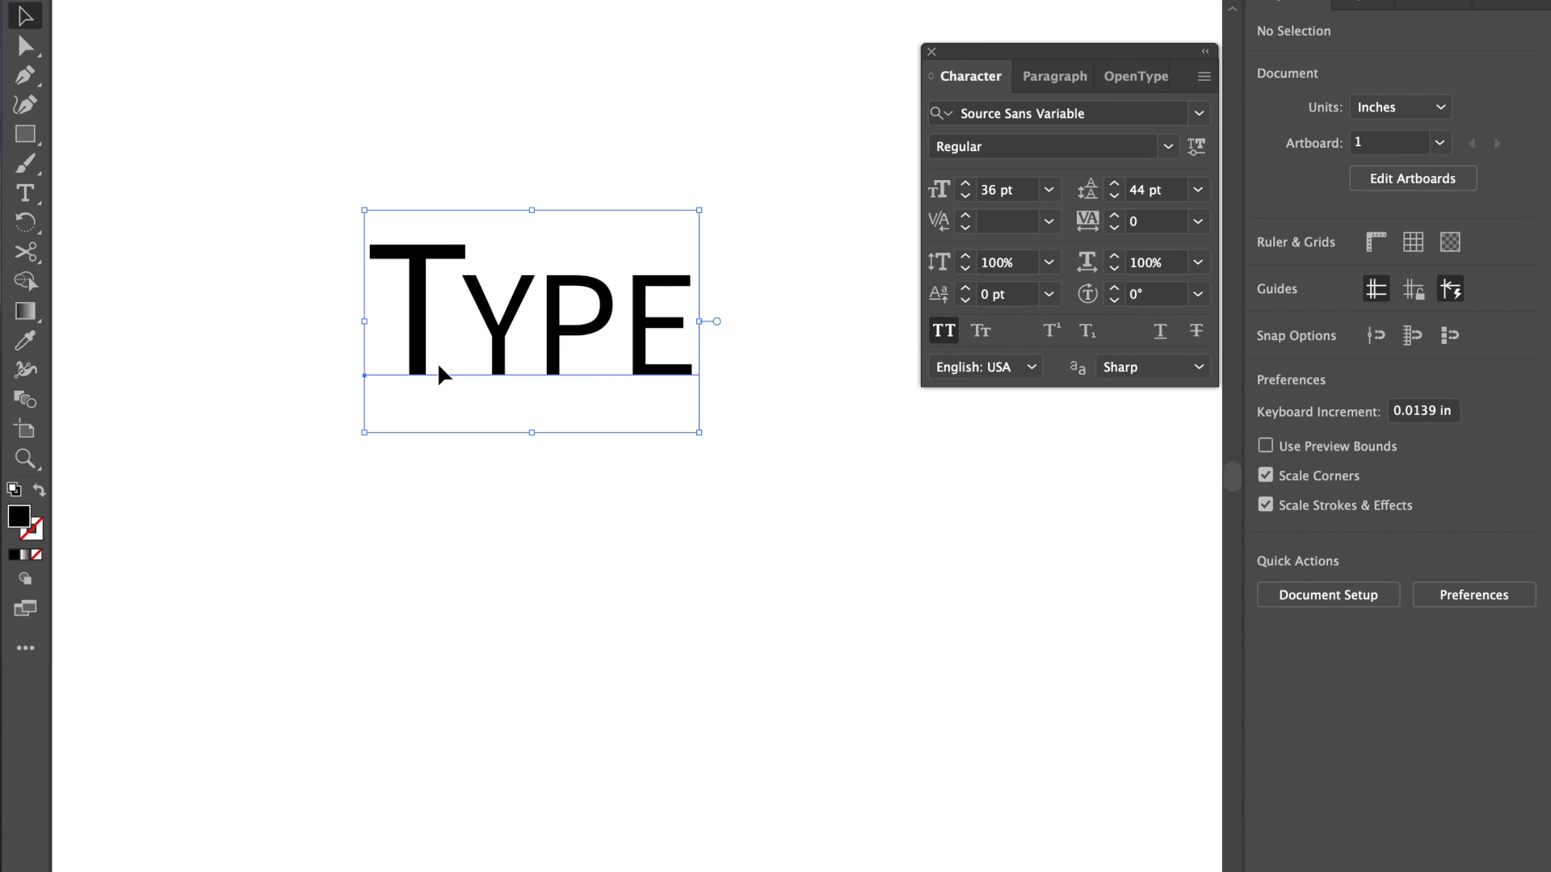
pyautogui.click(1159, 336)
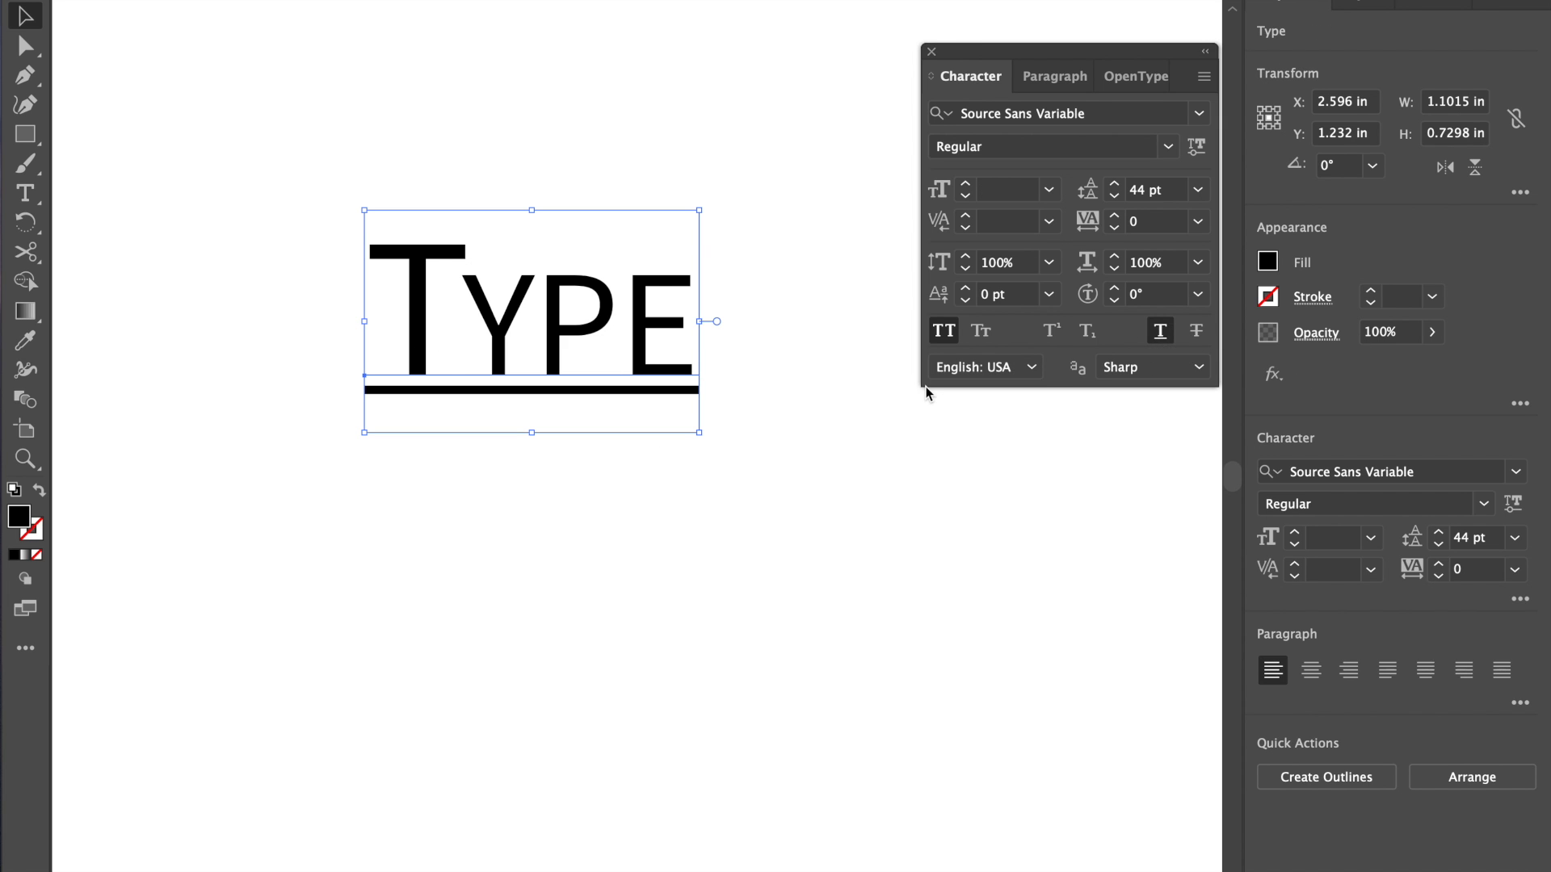
pyautogui.click(872, 565)
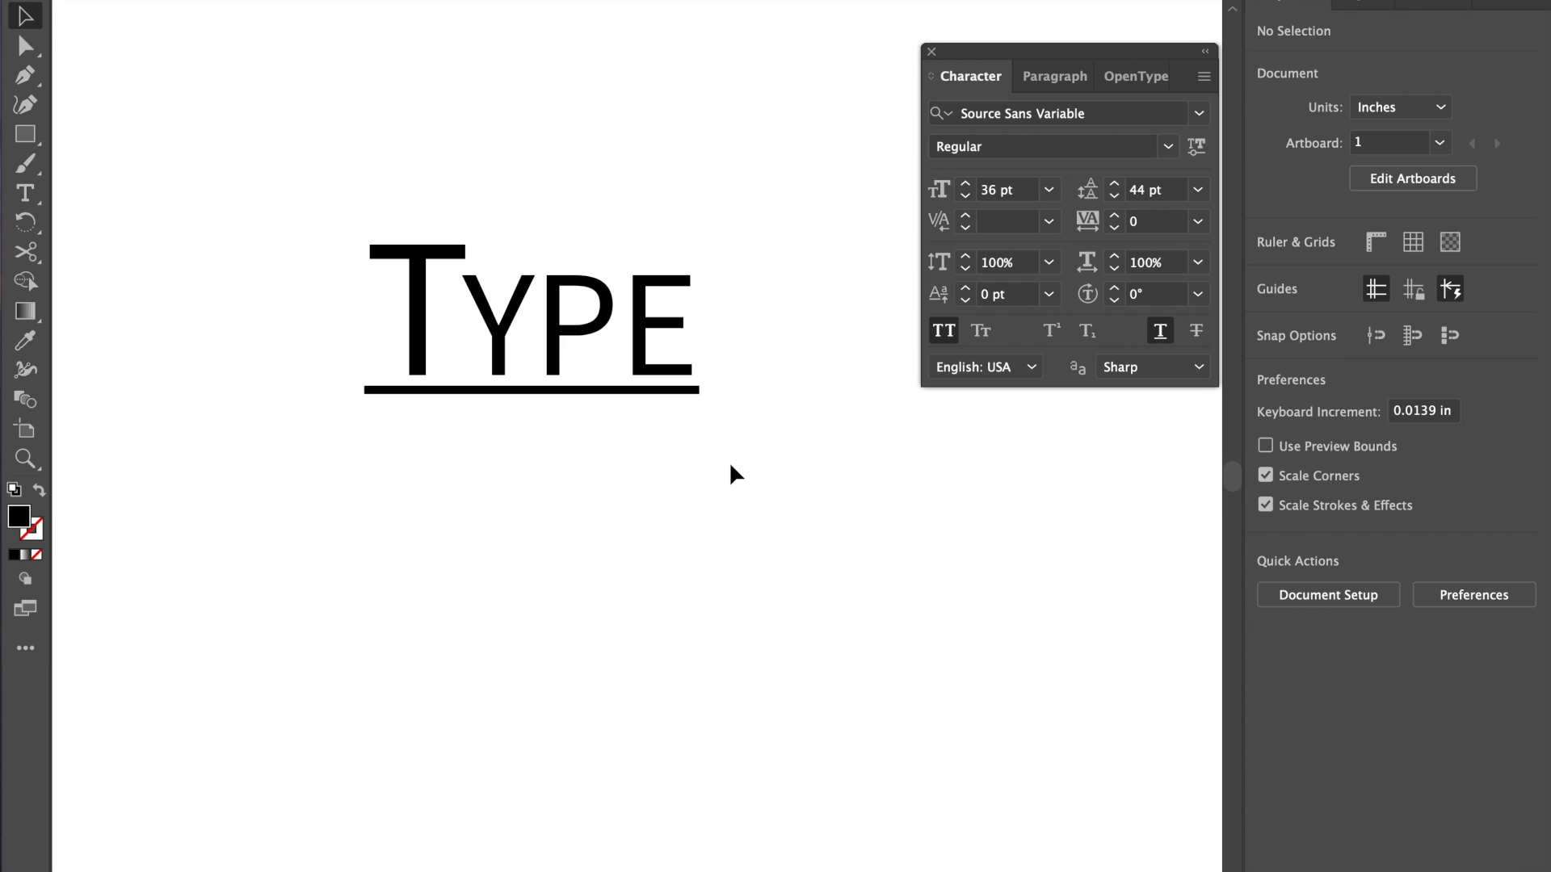
pyautogui.moveTo(661, 395); pyautogui.dragTo(663, 258)
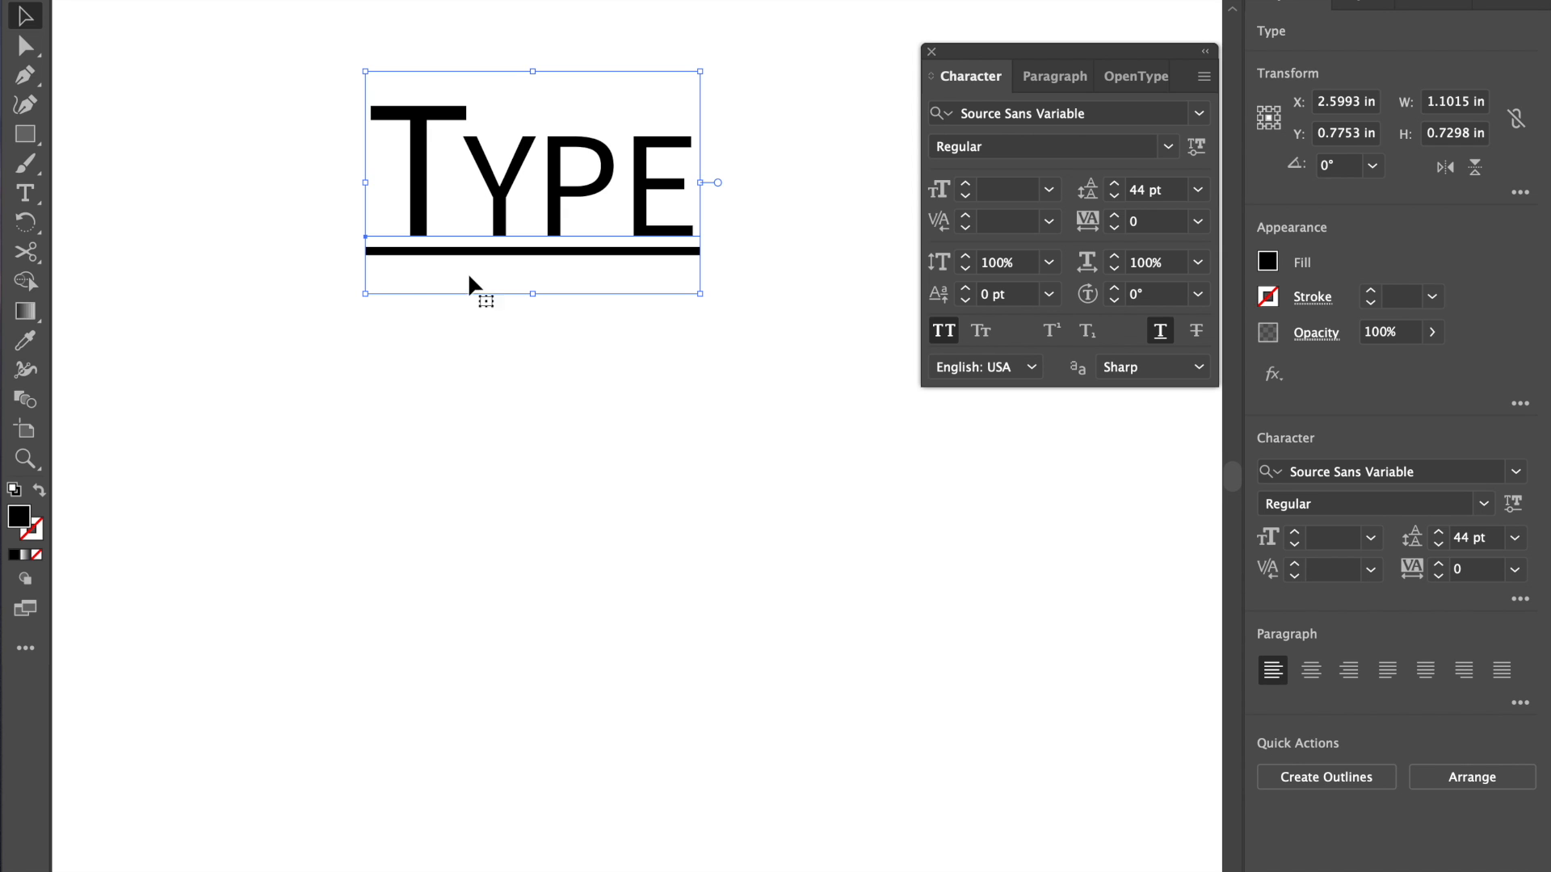
pyautogui.click(1053, 76)
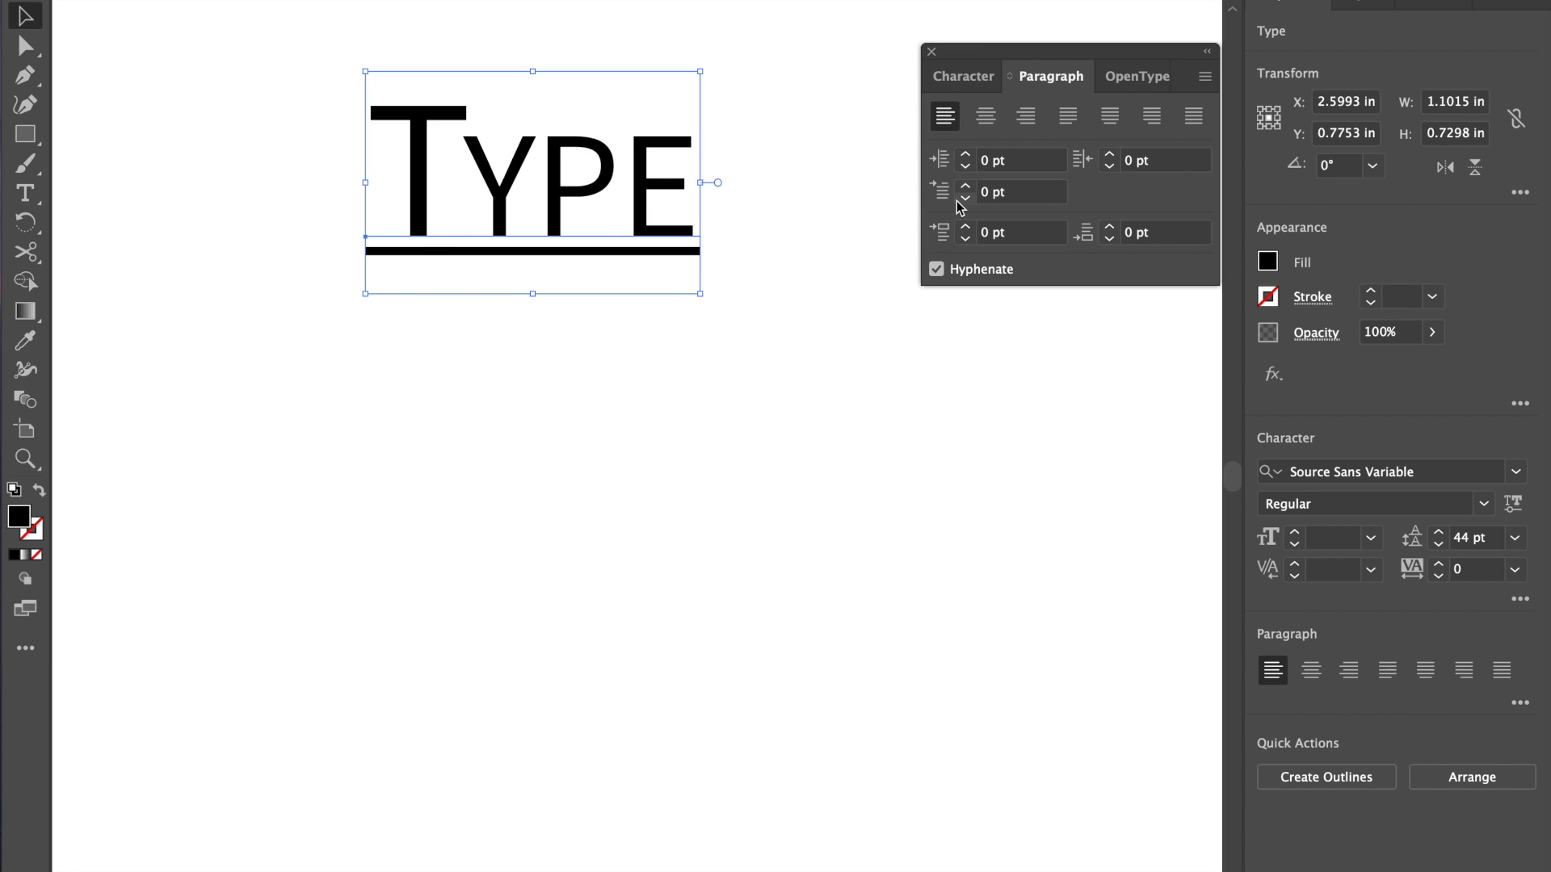
pyautogui.click(959, 89)
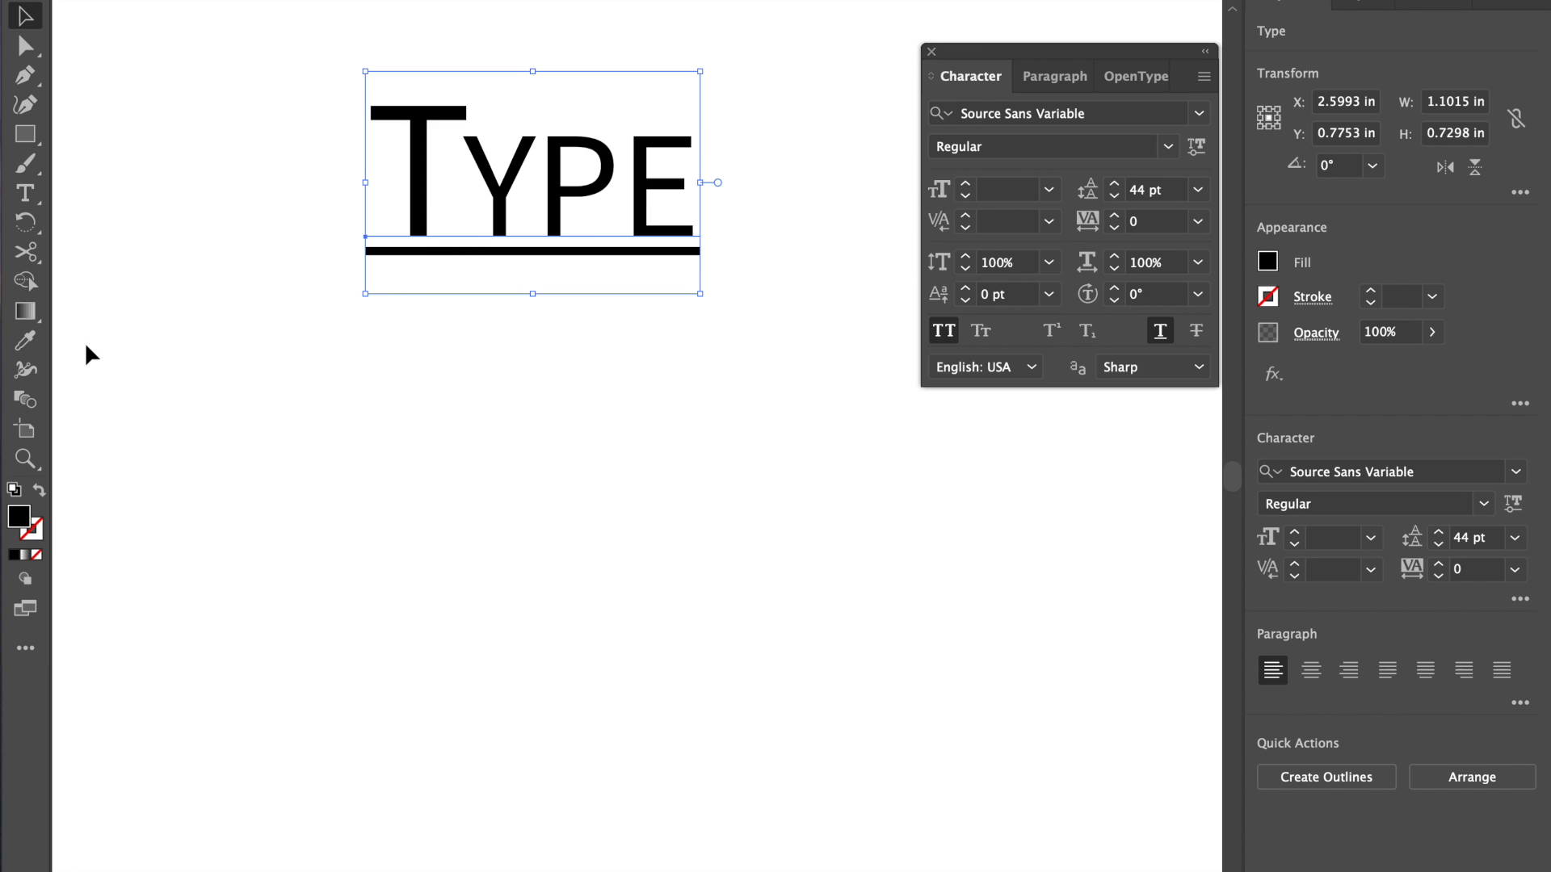
# Step: Create an area text frame about 2.33 in wide and 0.56 in high below the heading, containing text that starts with "And then as we type"
pyautogui.click(25, 193)
pyautogui.moveTo(211, 418); pyautogui.dragTo(918, 589)
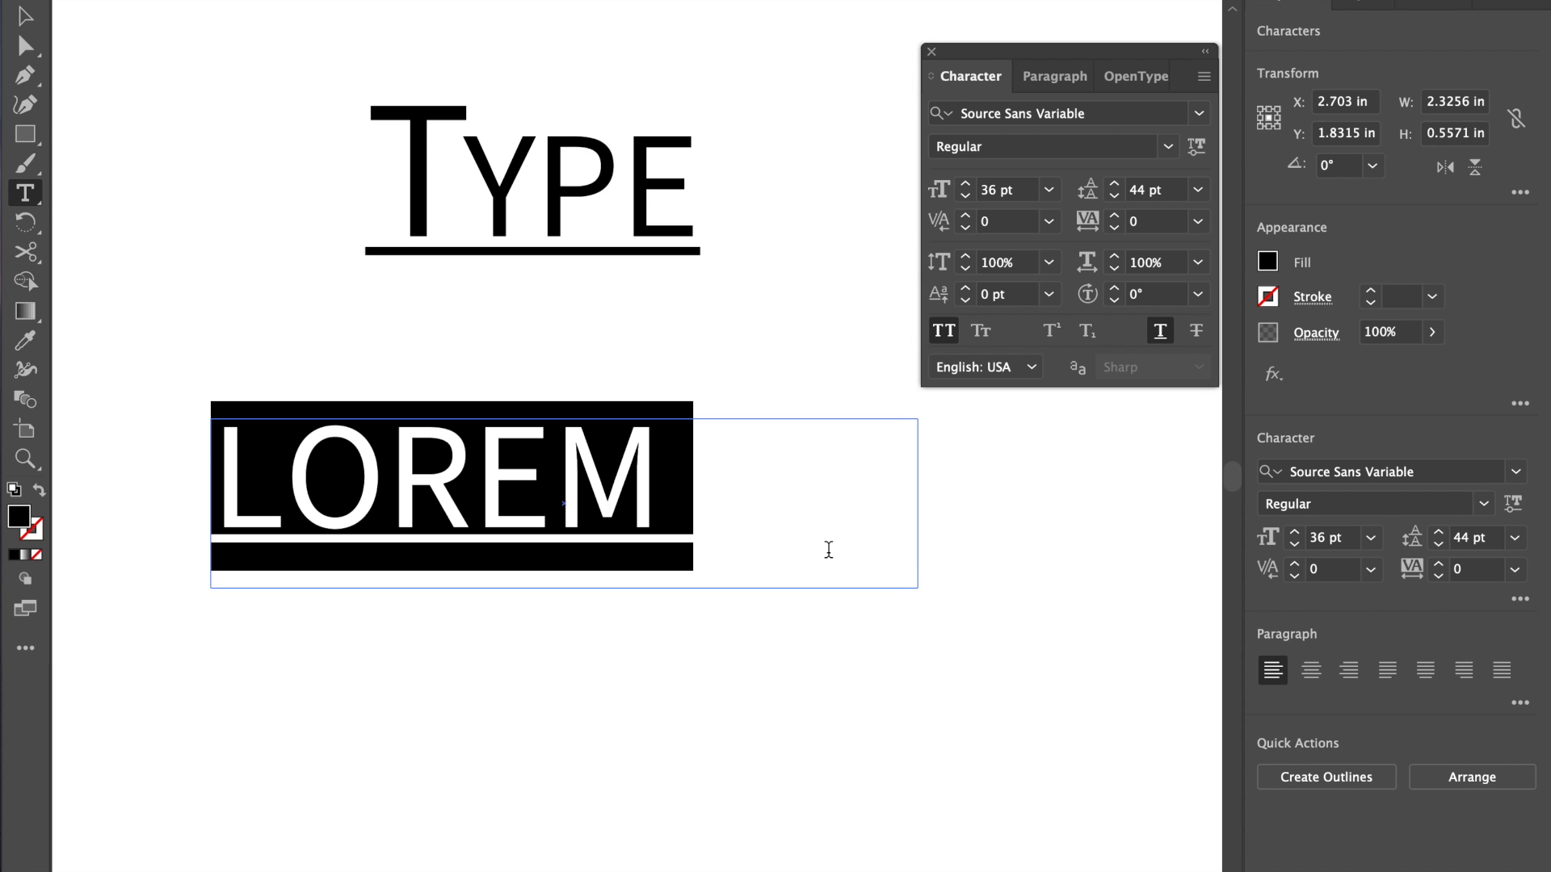
pyautogui.write('AND THEN')
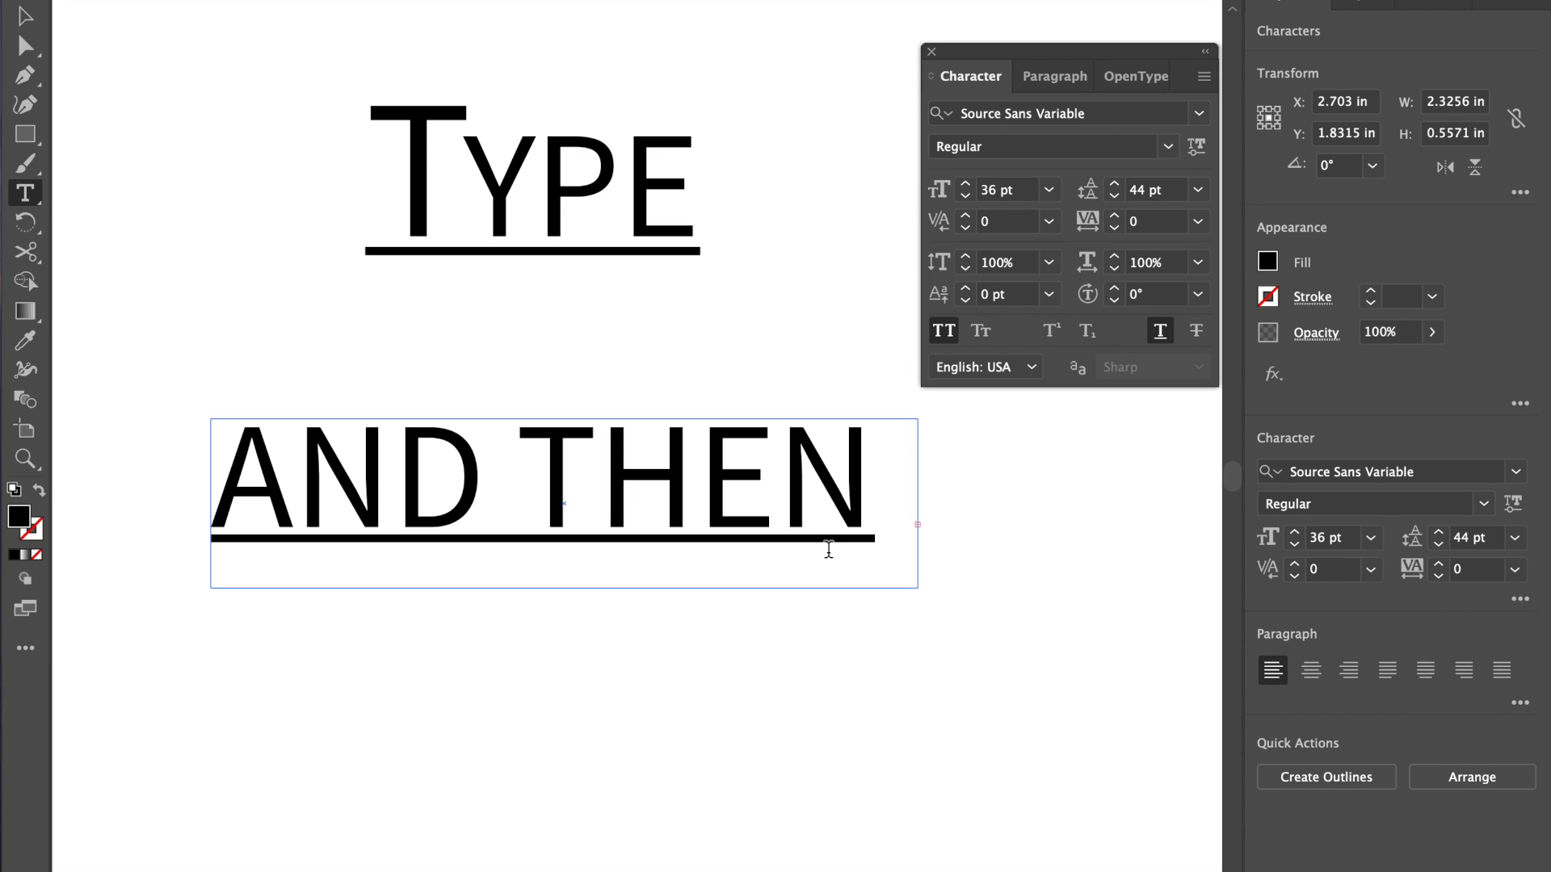
# Step: Select all the text in the new frame and remove its underline and All Caps formatting
pyautogui.press('Escape')
pyautogui.press('Return')
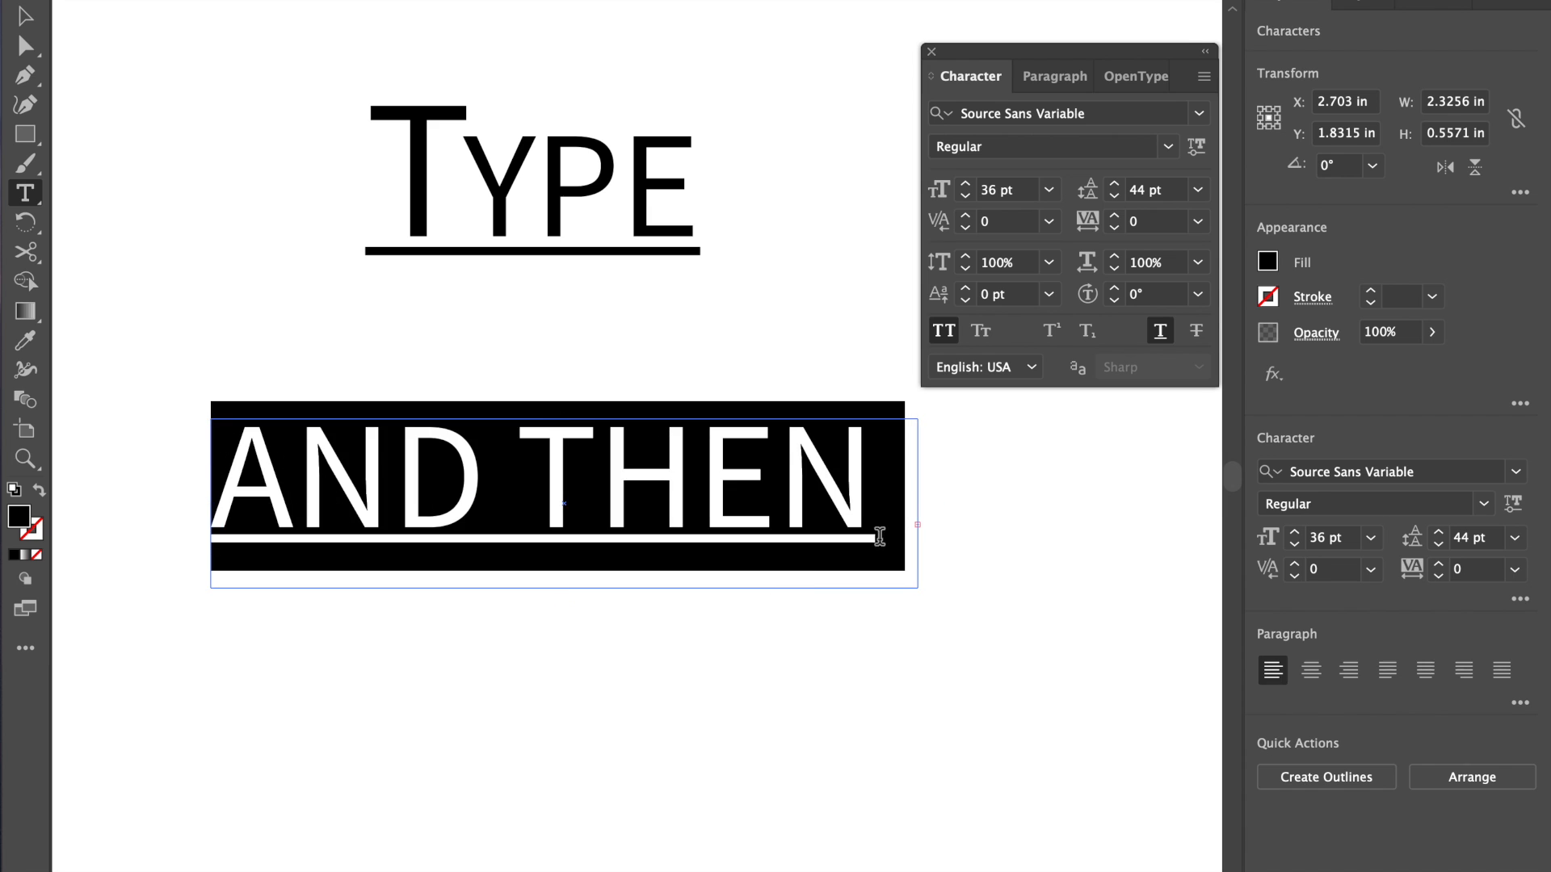
pyautogui.click(1159, 330)
pyautogui.click(947, 340)
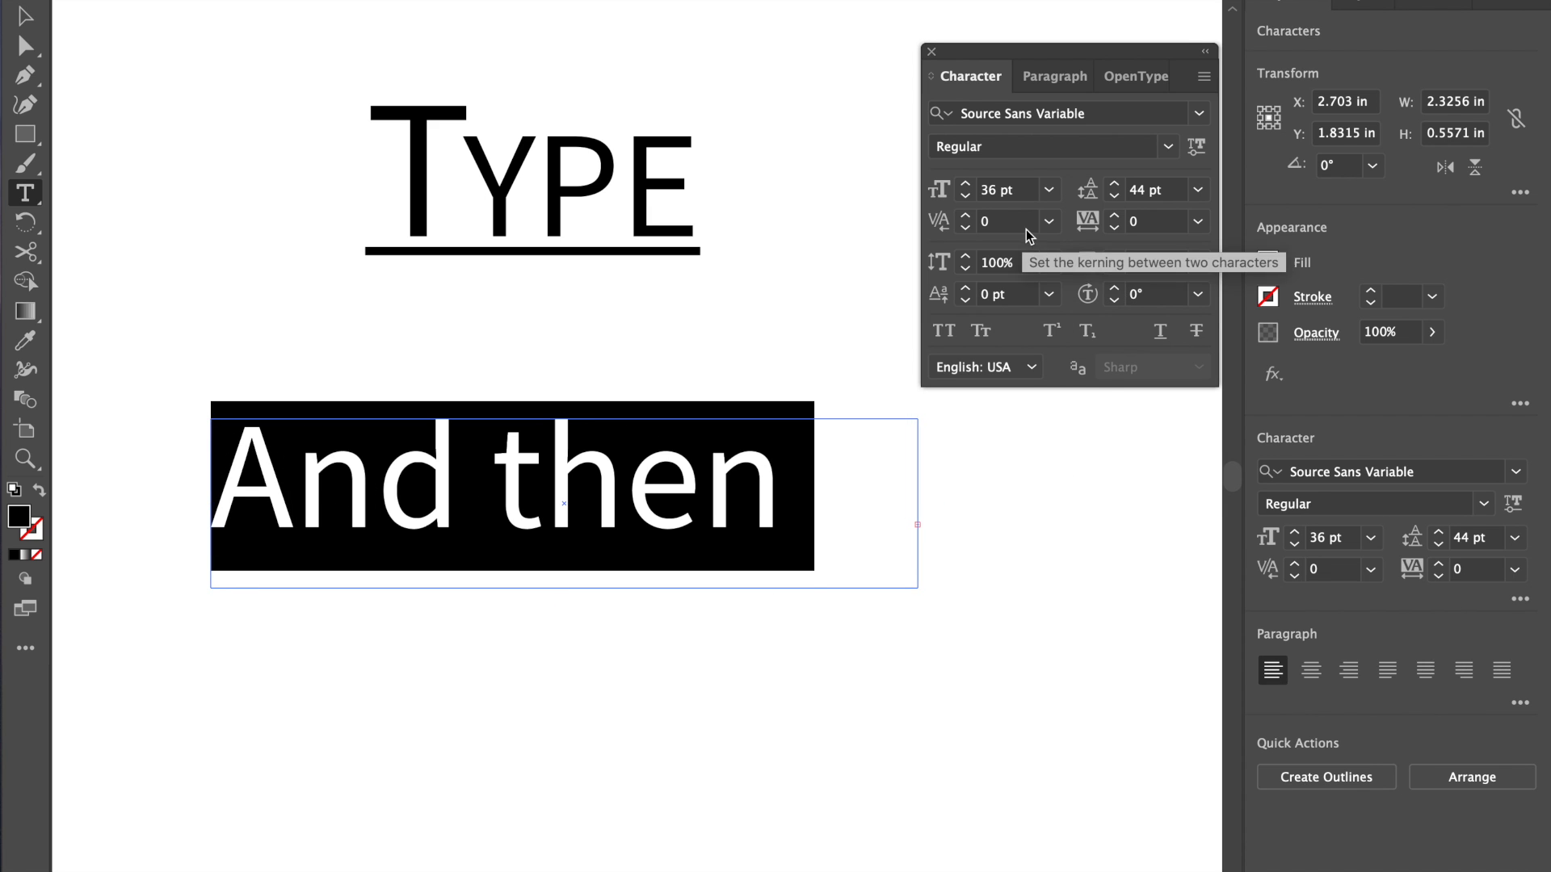
# Step: Reduce the new frame's font size to 19 pt and finish editing its text
pyautogui.click(966, 196)
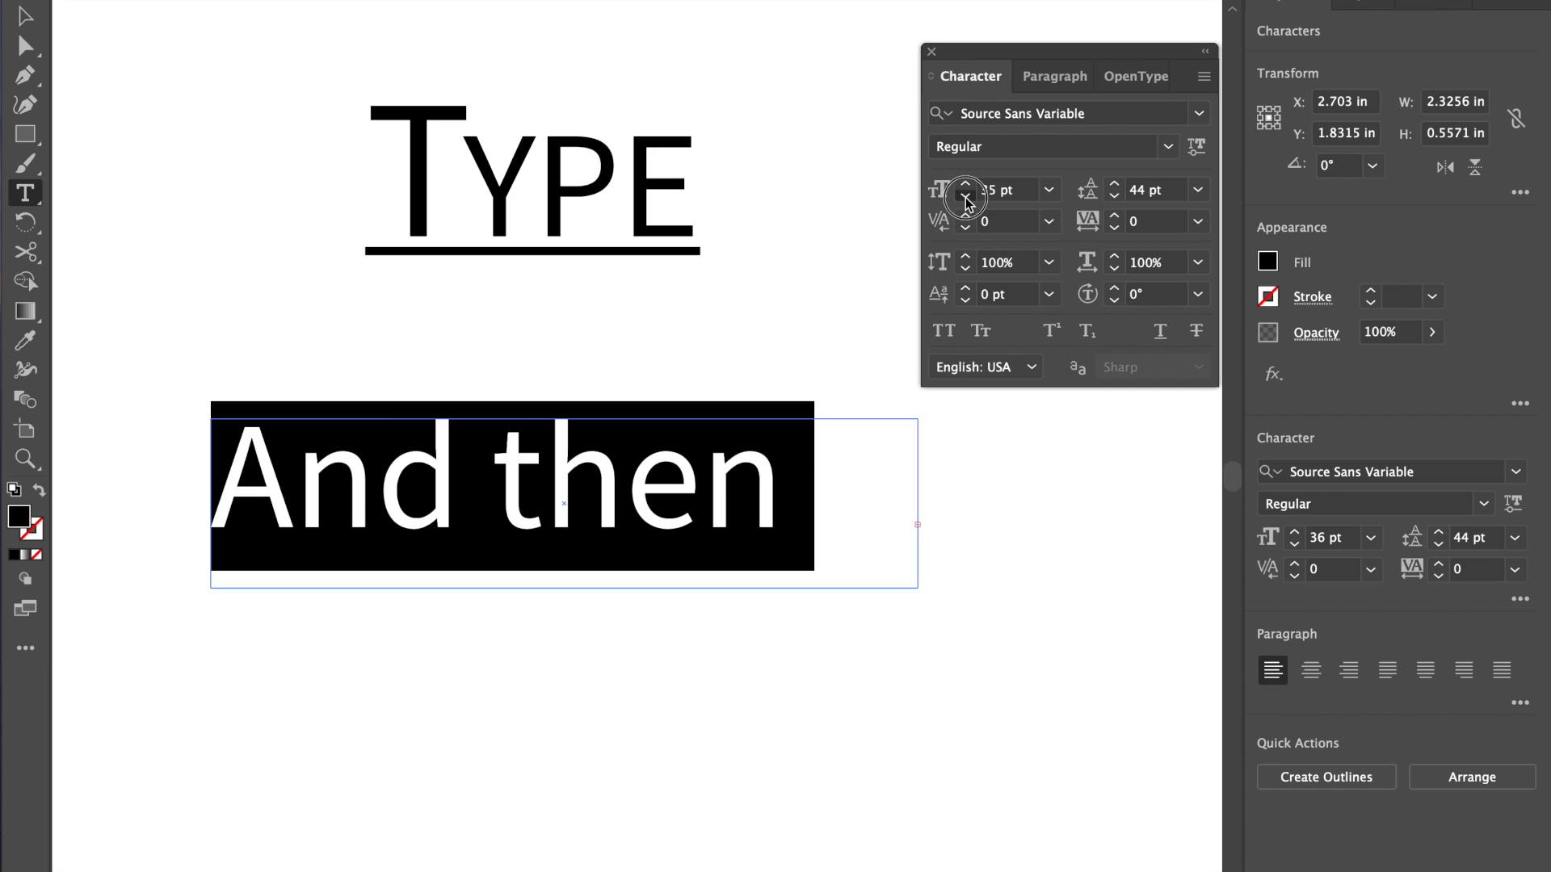
pyautogui.click(966, 196)
pyautogui.click(966, 196)
pyautogui.click(966, 196)
pyautogui.click(966, 196)
pyautogui.click(966, 196)
pyautogui.click(966, 197)
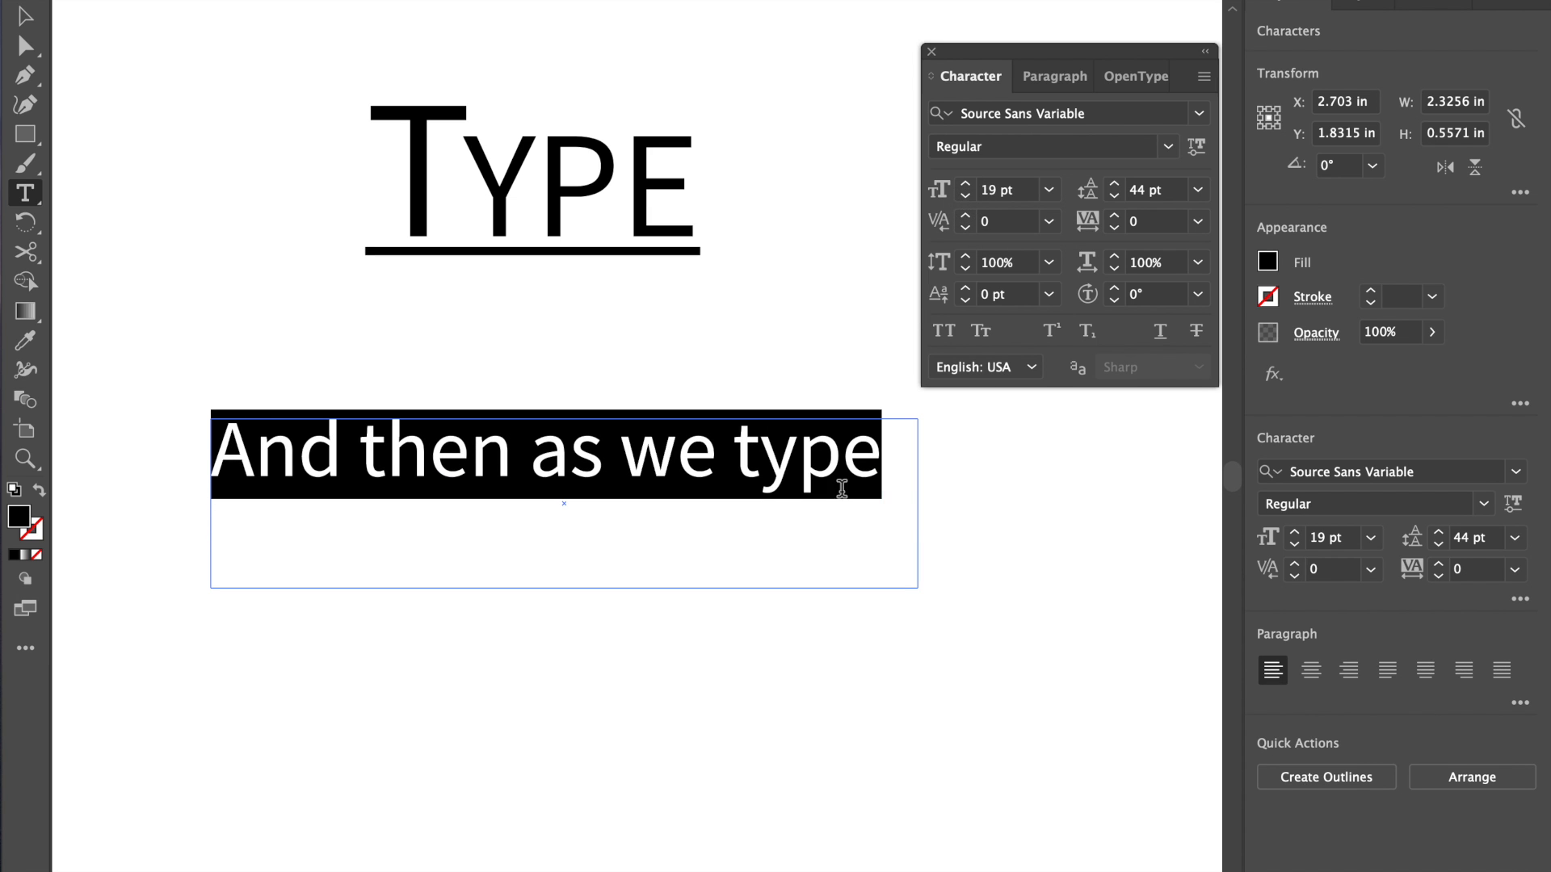
pyautogui.click(878, 465)
pyautogui.write('in')
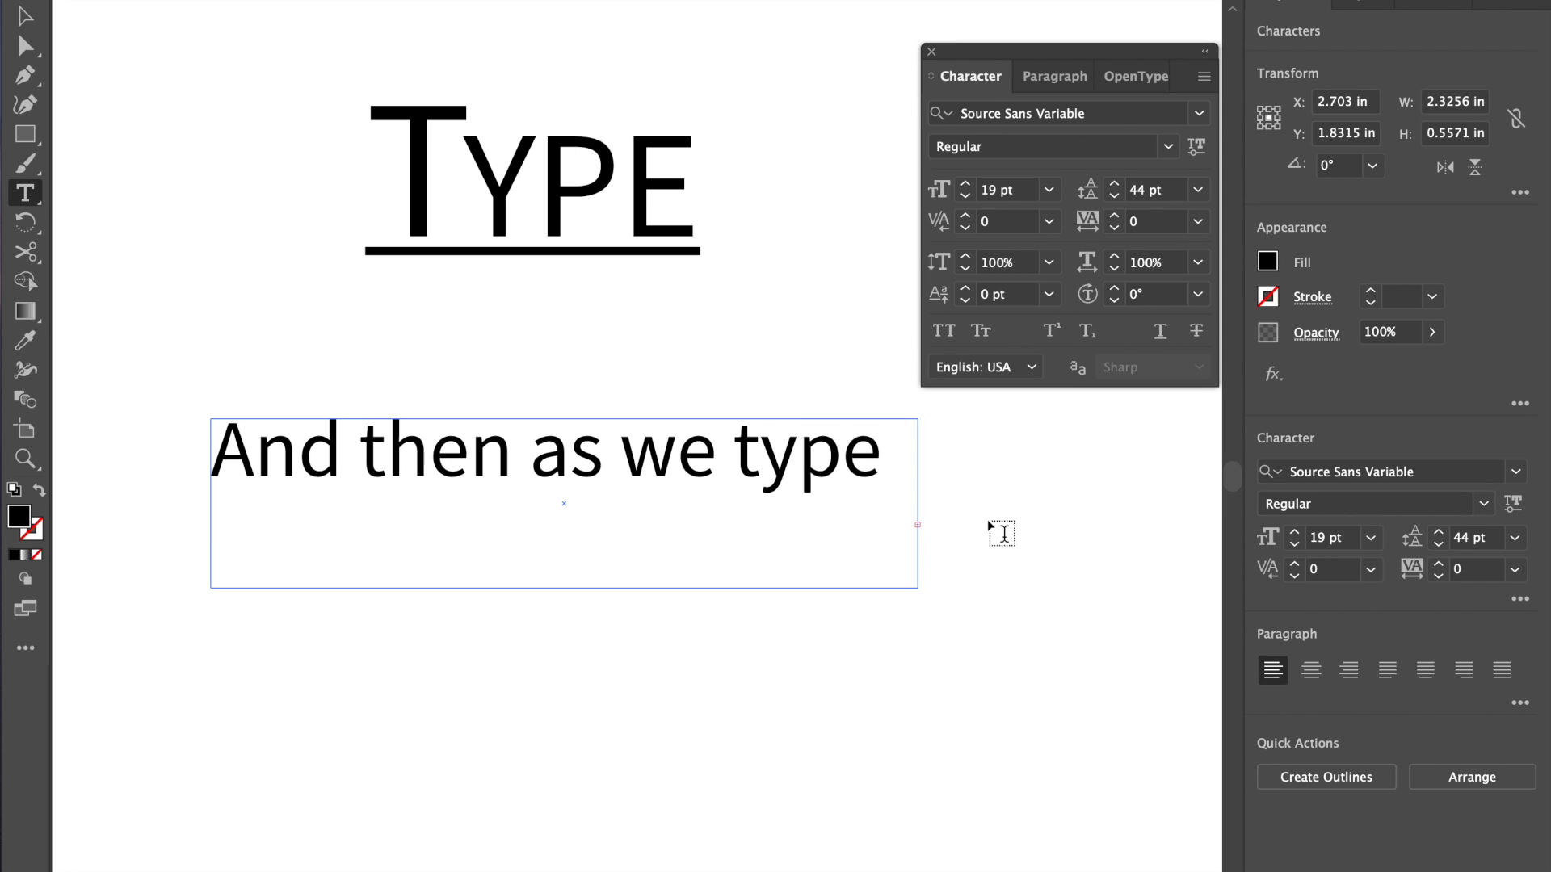
pyautogui.press('Escape')
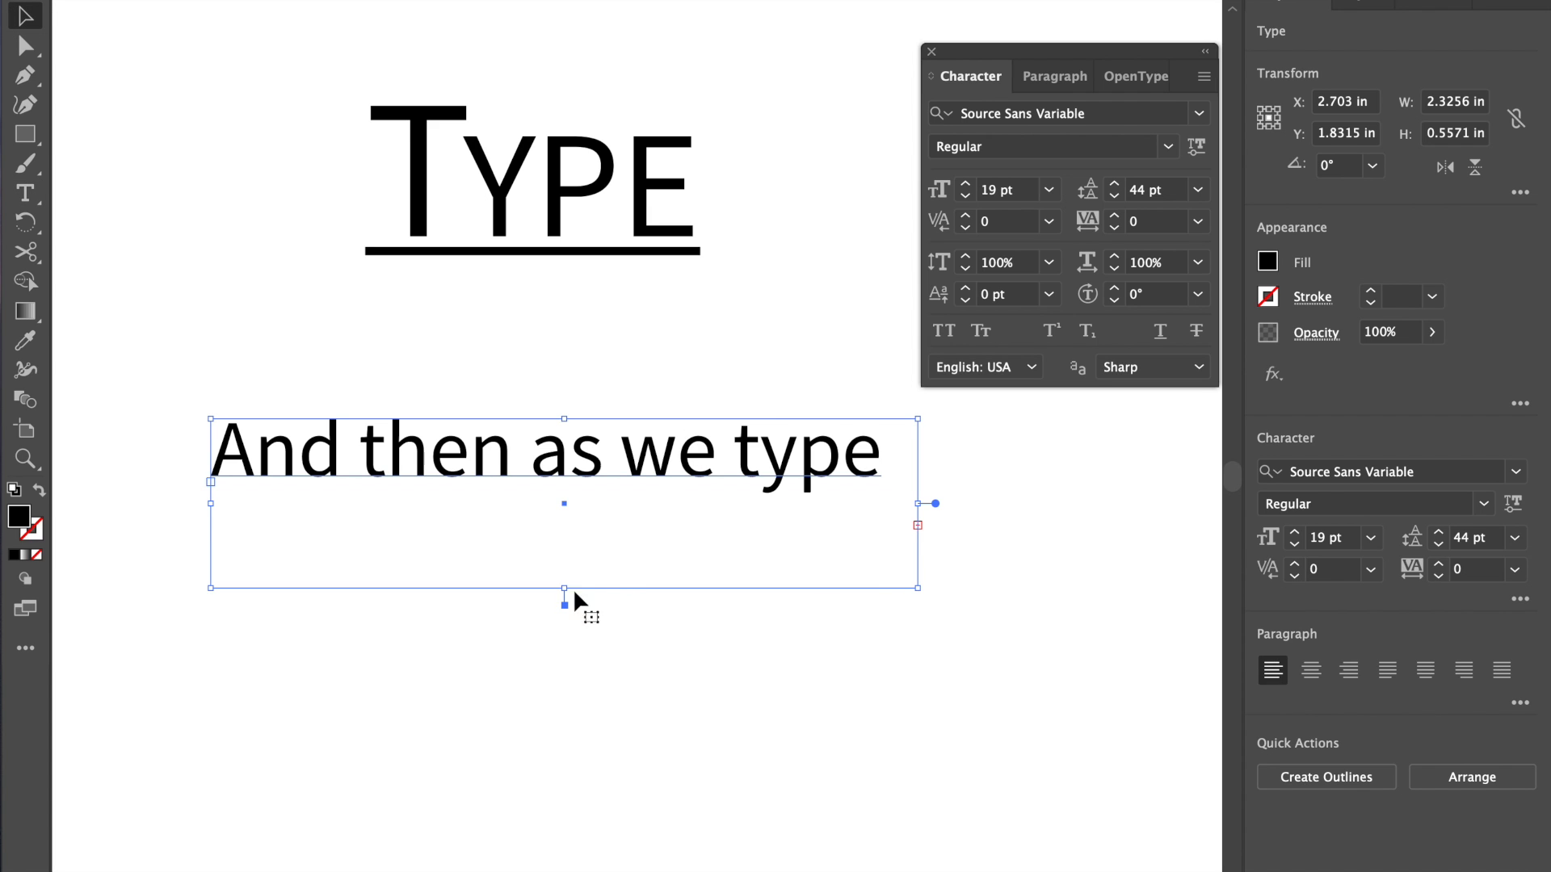
# Step: Enlarge the paragraph text frame to about 2.51 in by 1.25 in and set its leading to 18 pt
pyautogui.moveTo(919, 592); pyautogui.dragTo(975, 799)
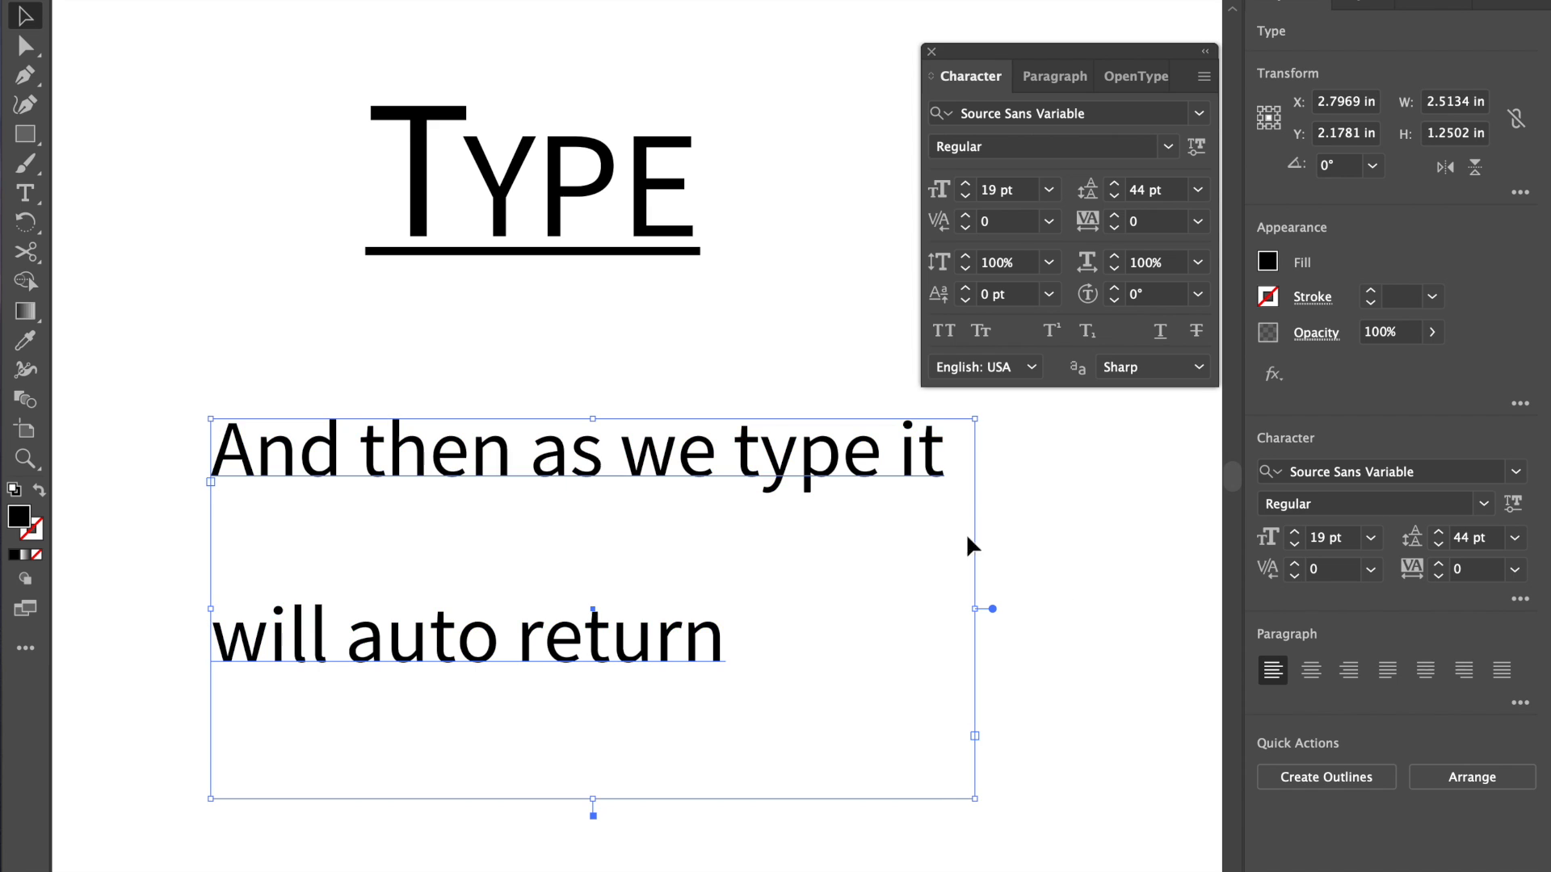
pyautogui.click(1198, 190)
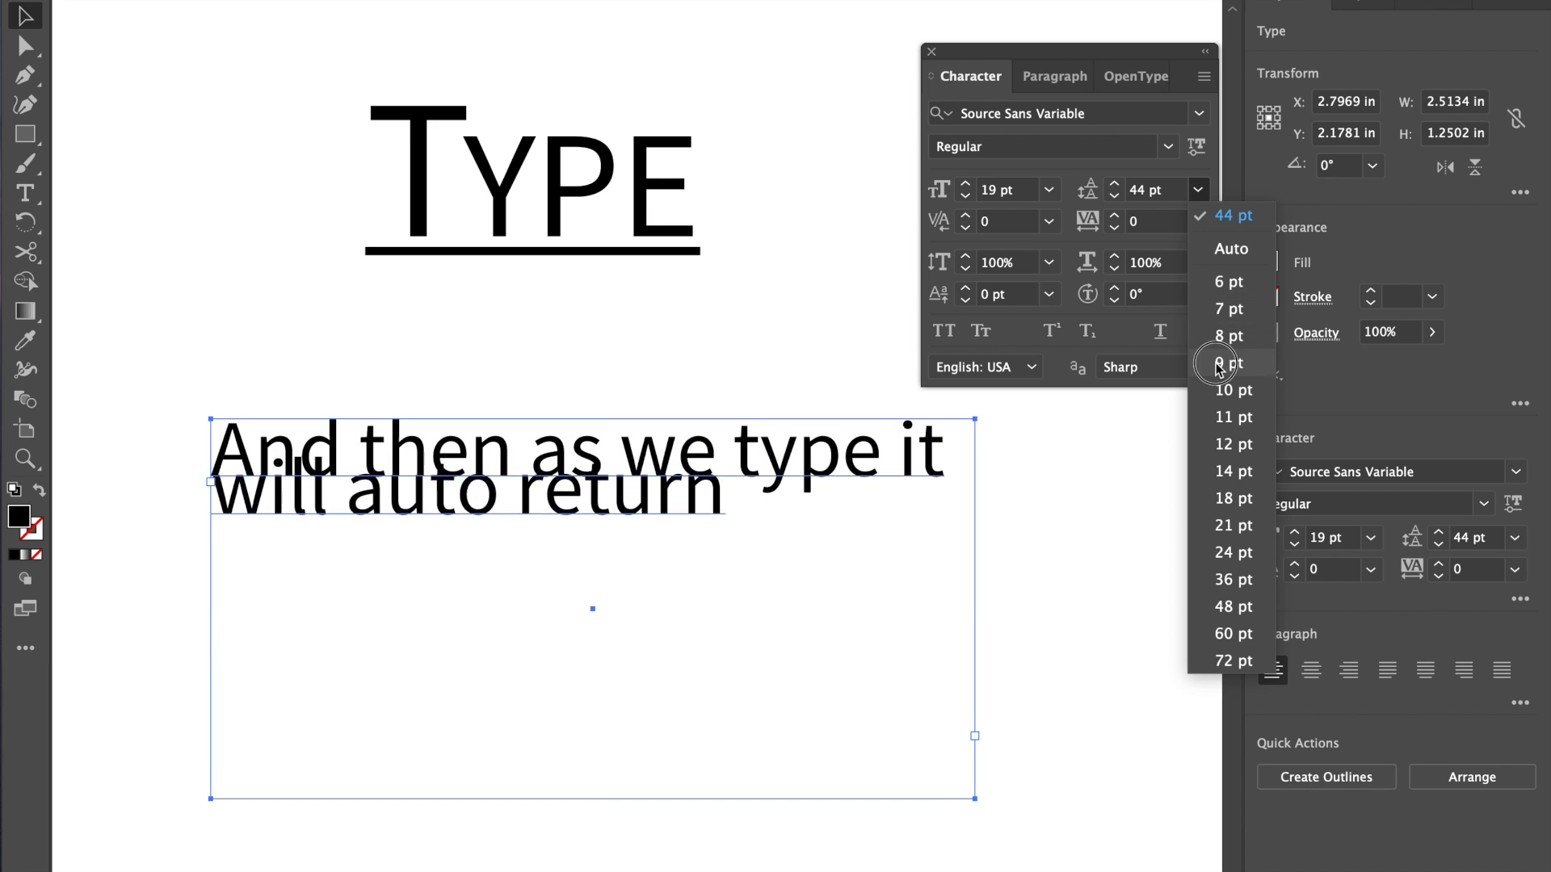
pyautogui.click(1233, 499)
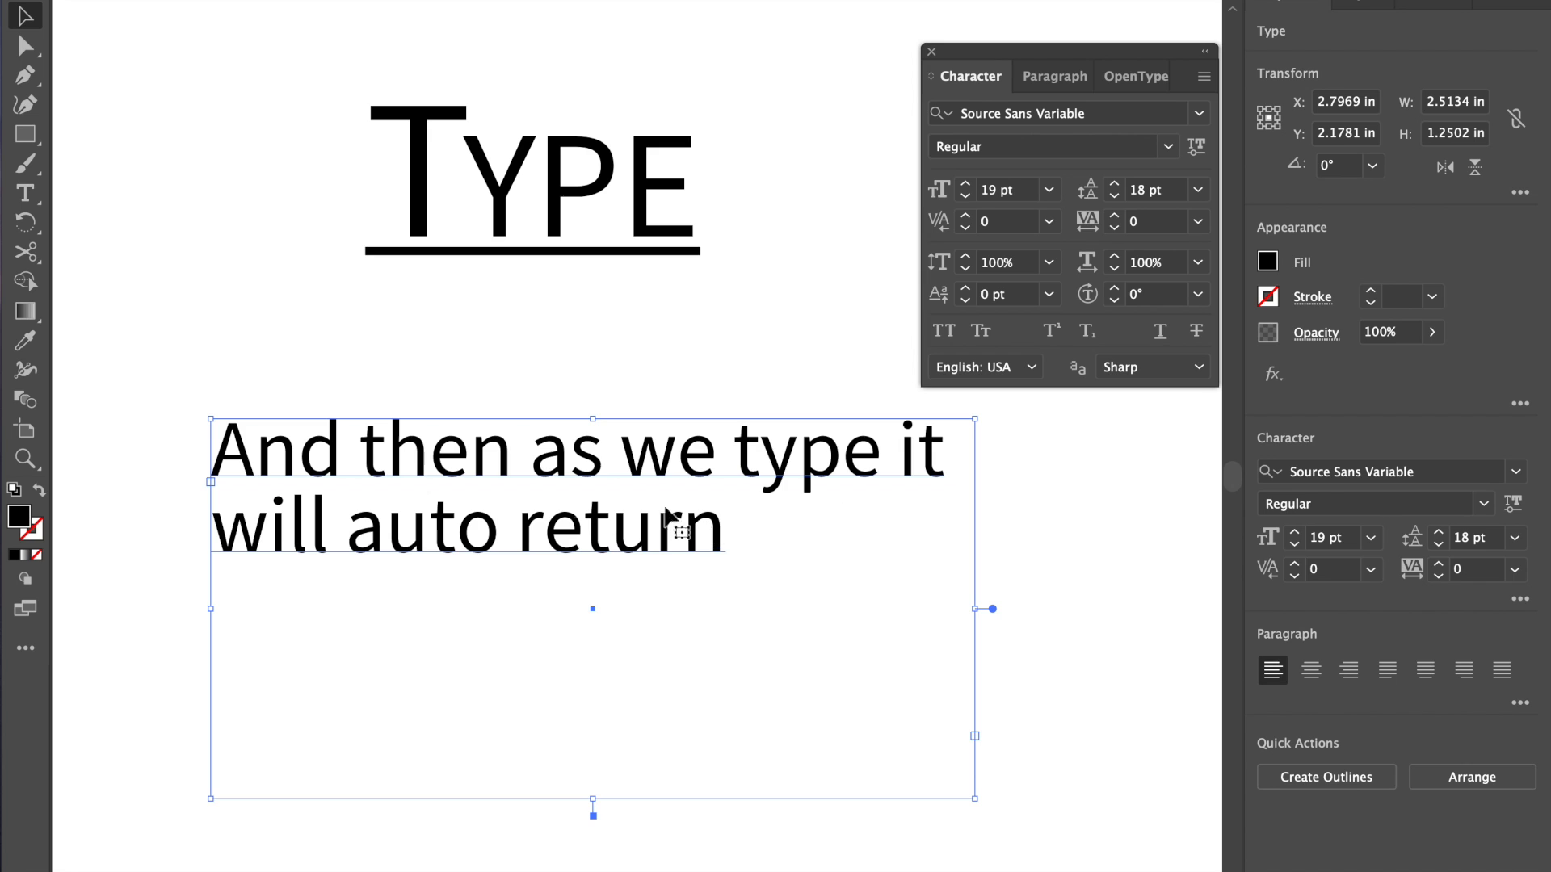
pyautogui.click(1064, 483)
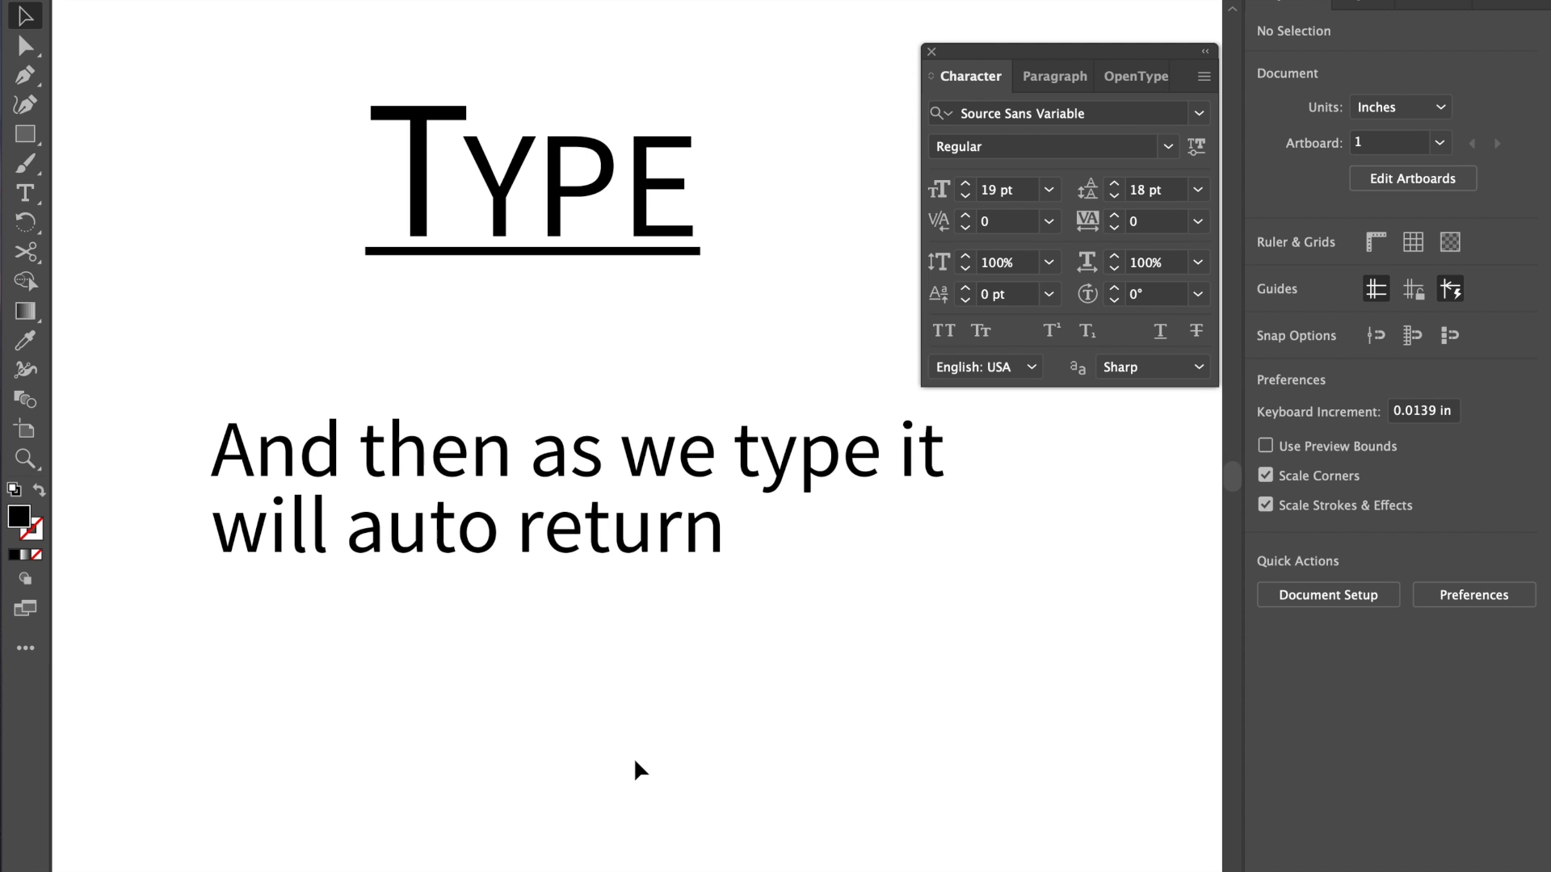
# Step: Replace the paragraph frame with a new area text frame about 2.54 in wide and 0.40 in high containing "TYPE"
pyautogui.click(645, 467)
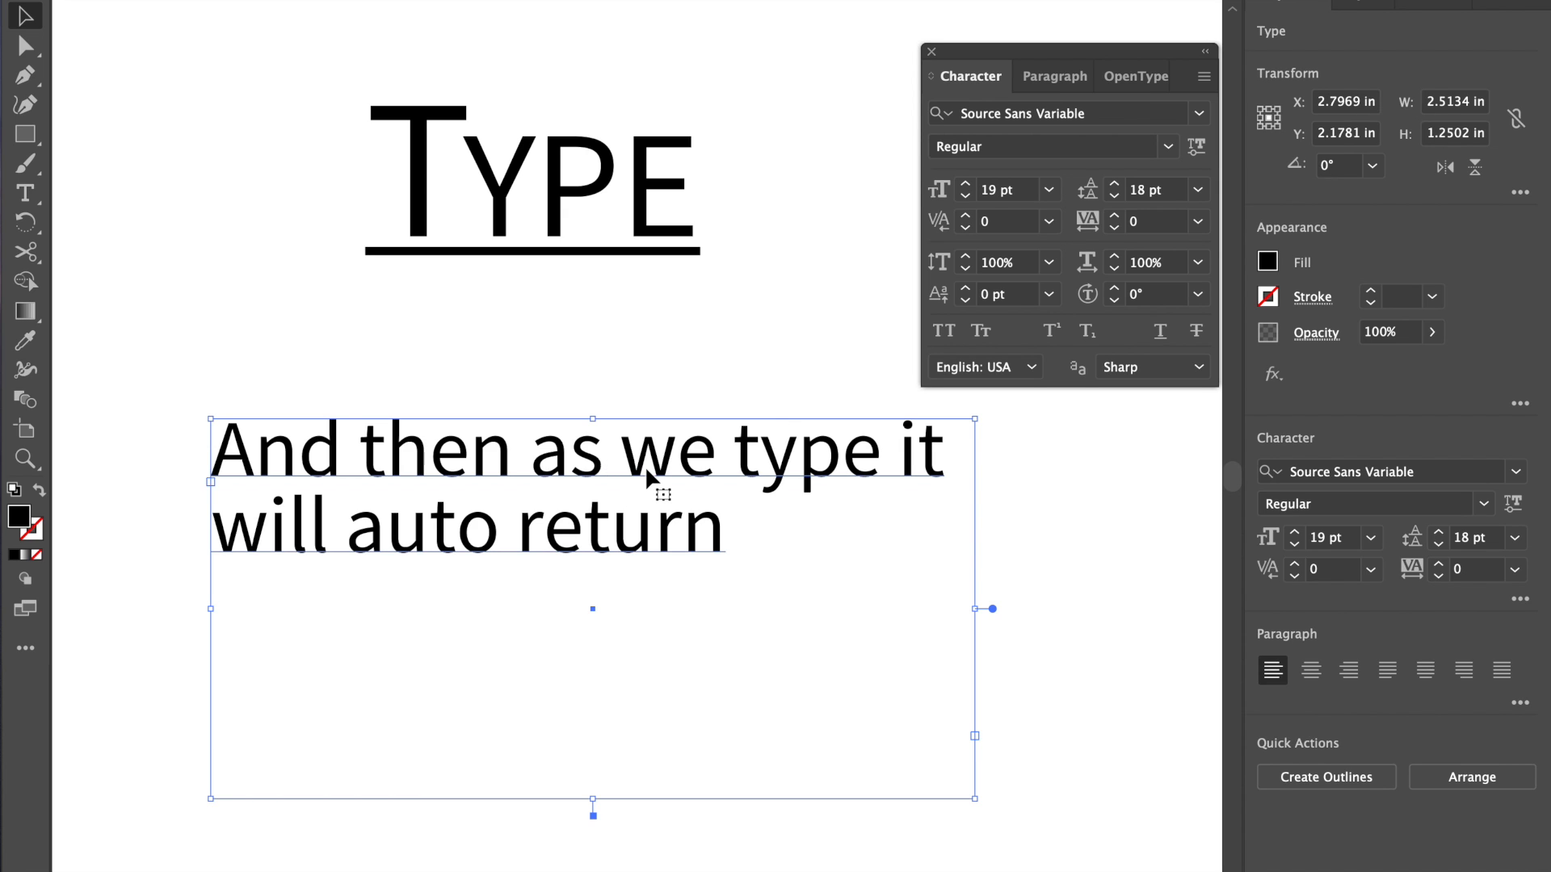
pyautogui.press('Delete')
pyautogui.click(25, 193)
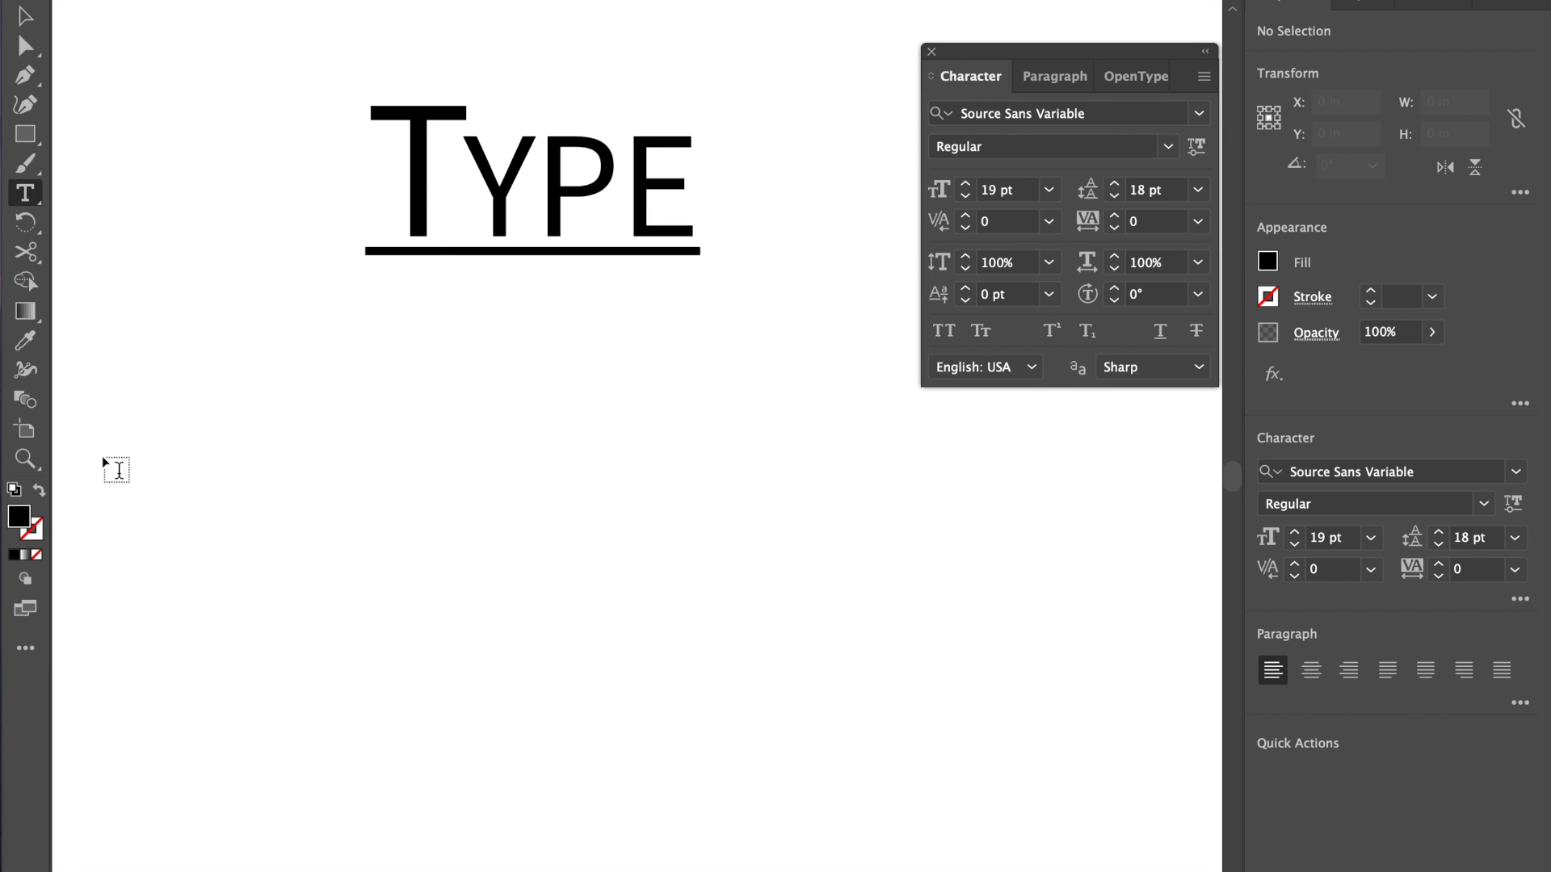
pyautogui.moveTo(315, 551); pyautogui.dragTo(1088, 675)
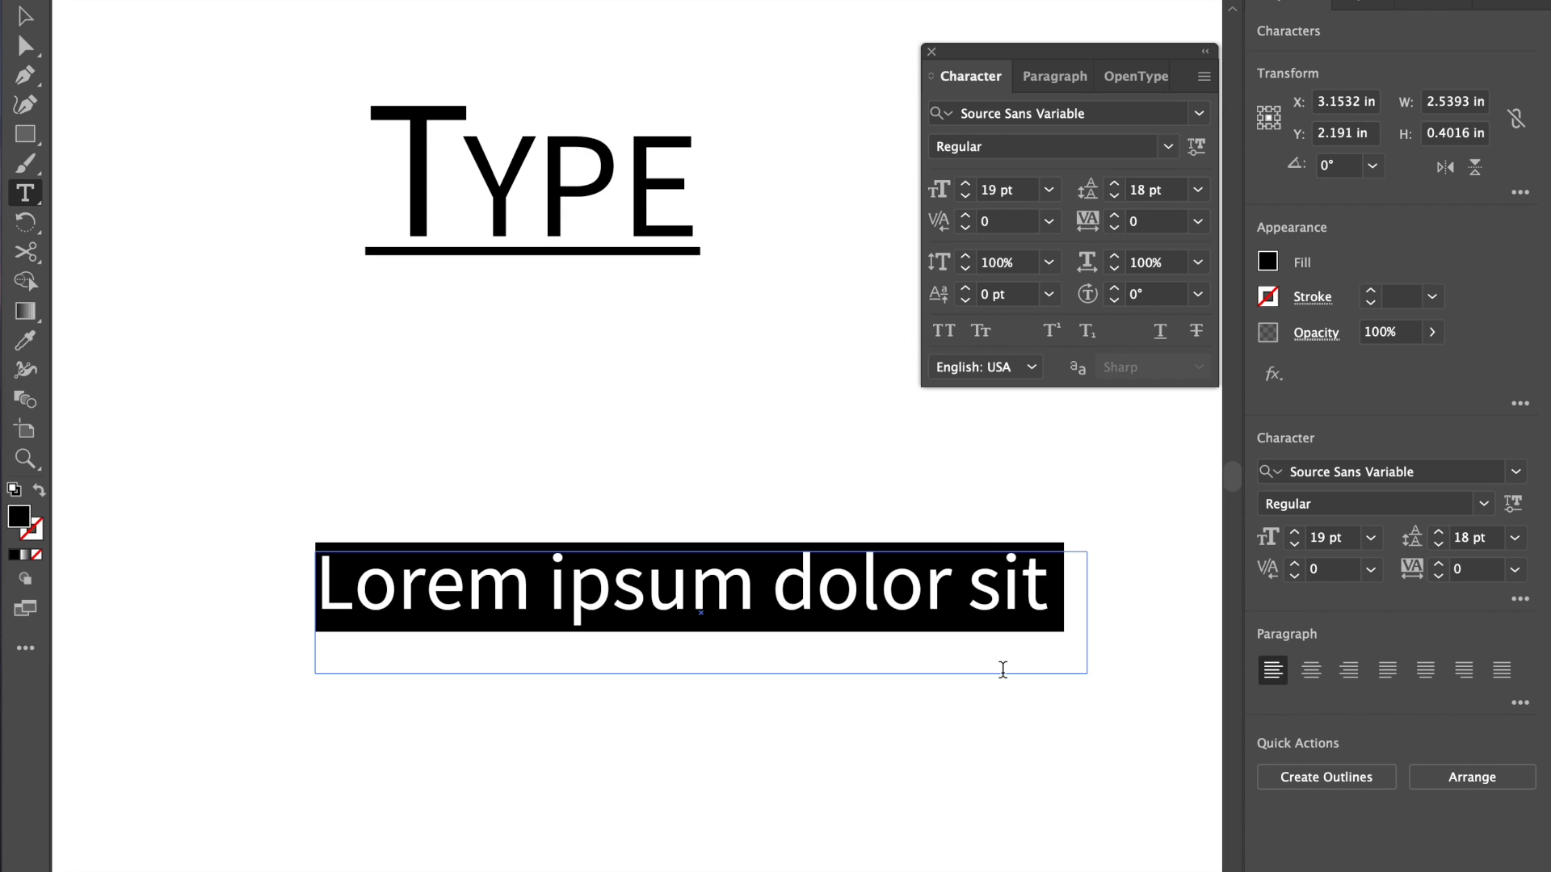
pyautogui.write('TYPE')
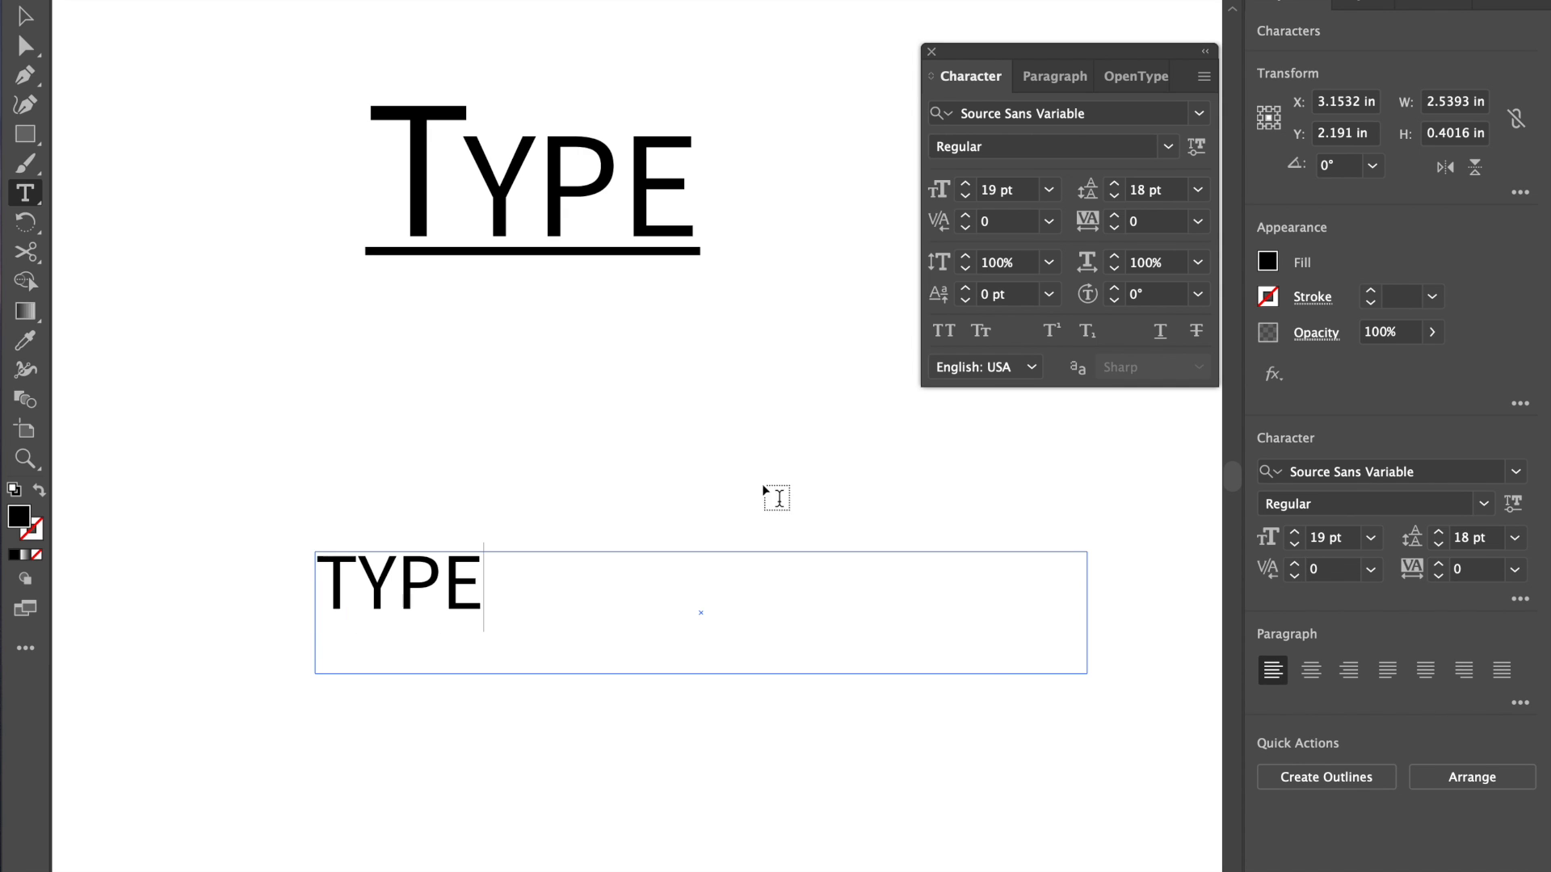
pyautogui.click(24, 16)
# Step: Justify all lines of the new "TYPE" text so its letters spread across the full frame width
pyautogui.click(1054, 76)
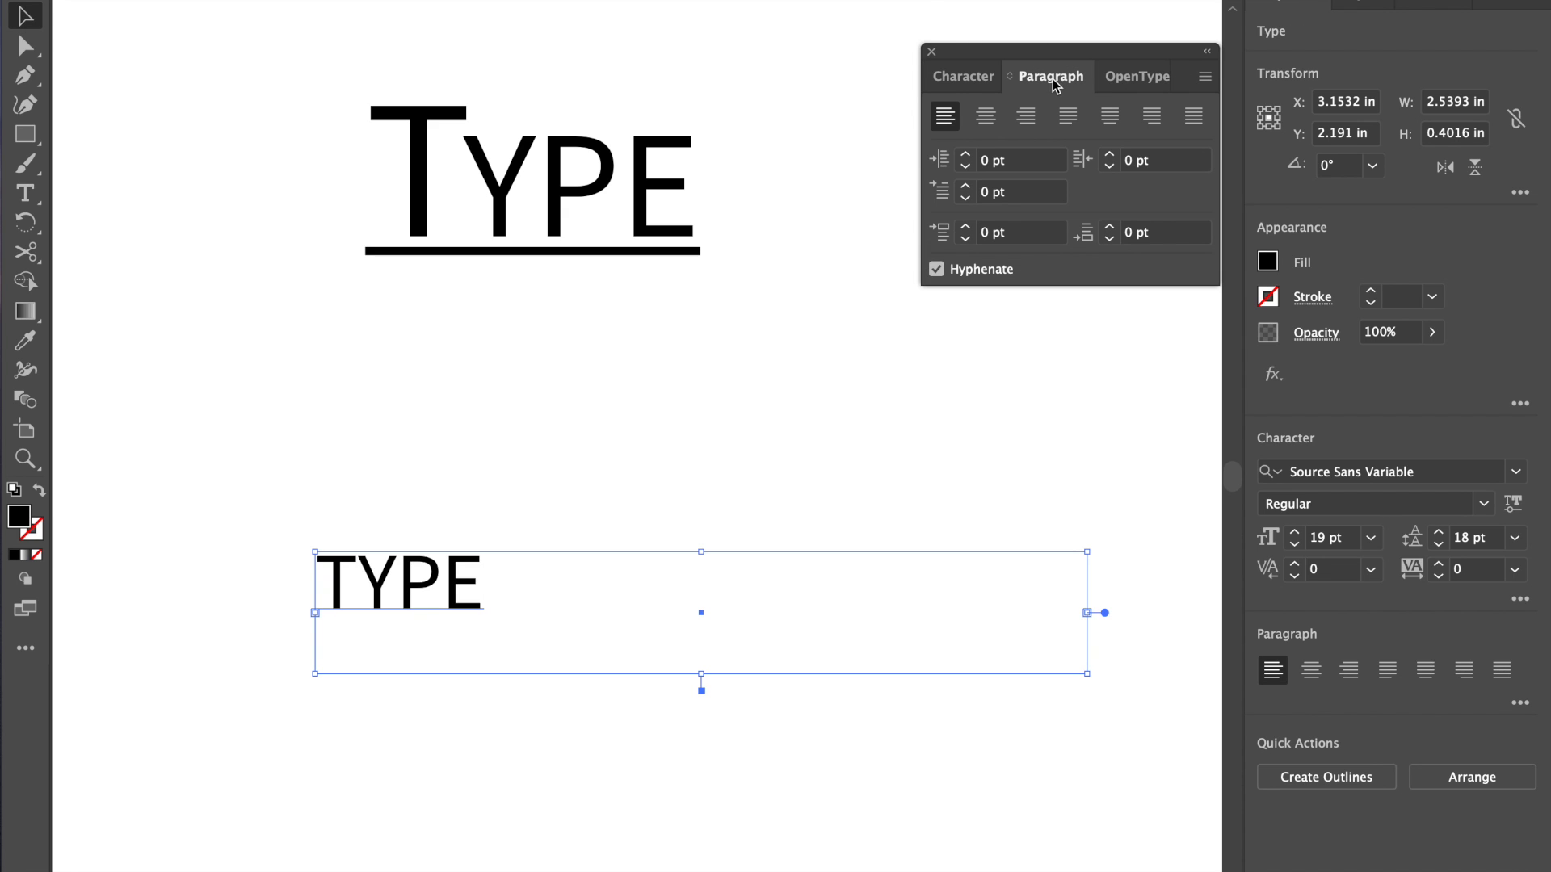
pyautogui.click(1194, 117)
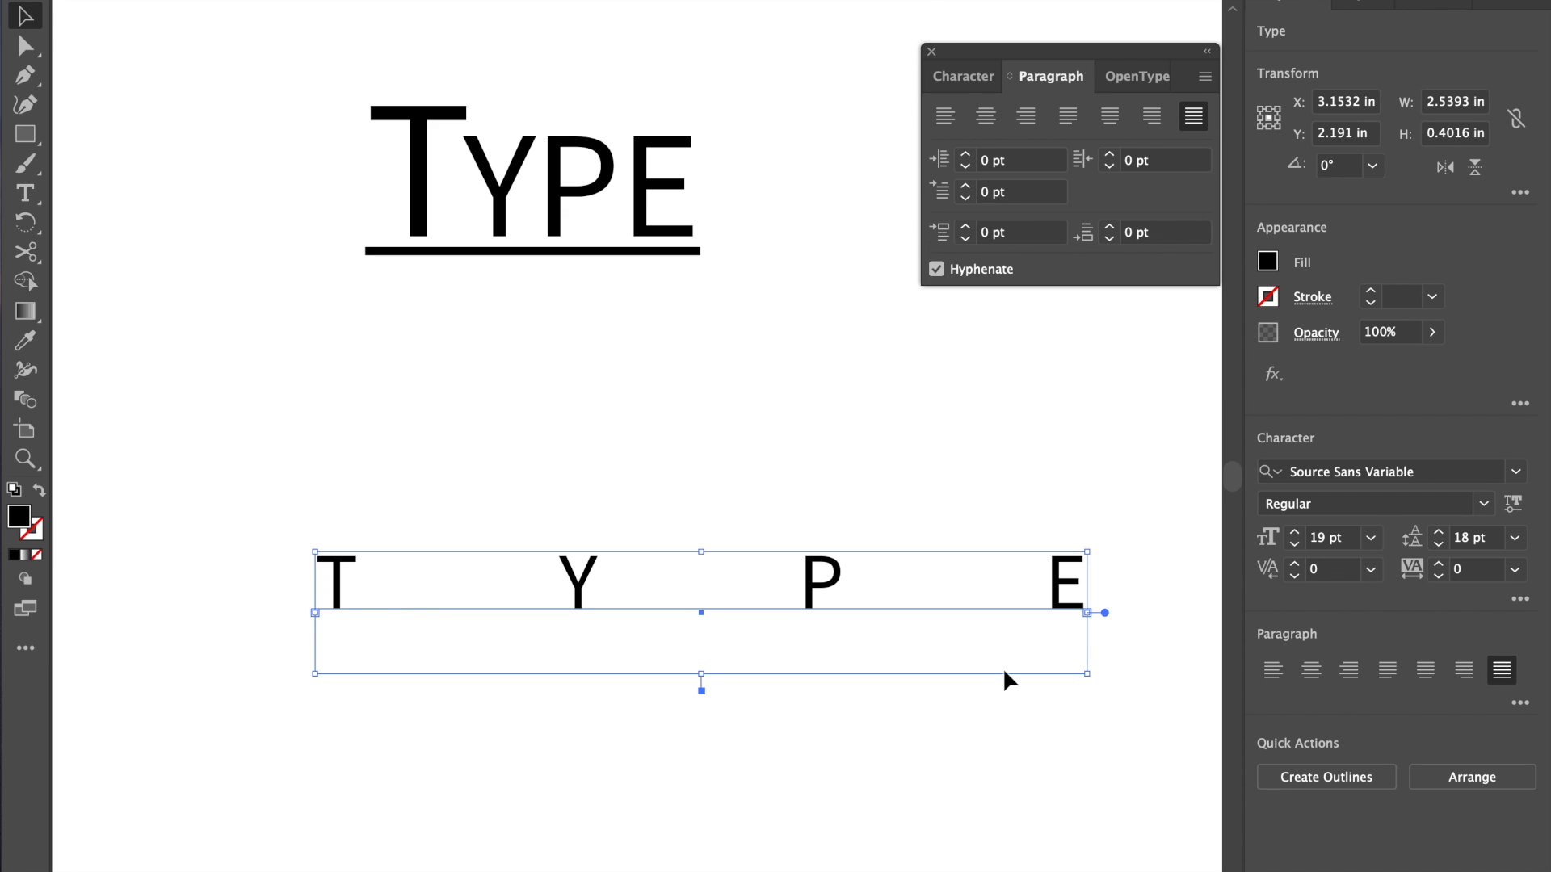
pyautogui.click(569, 412)
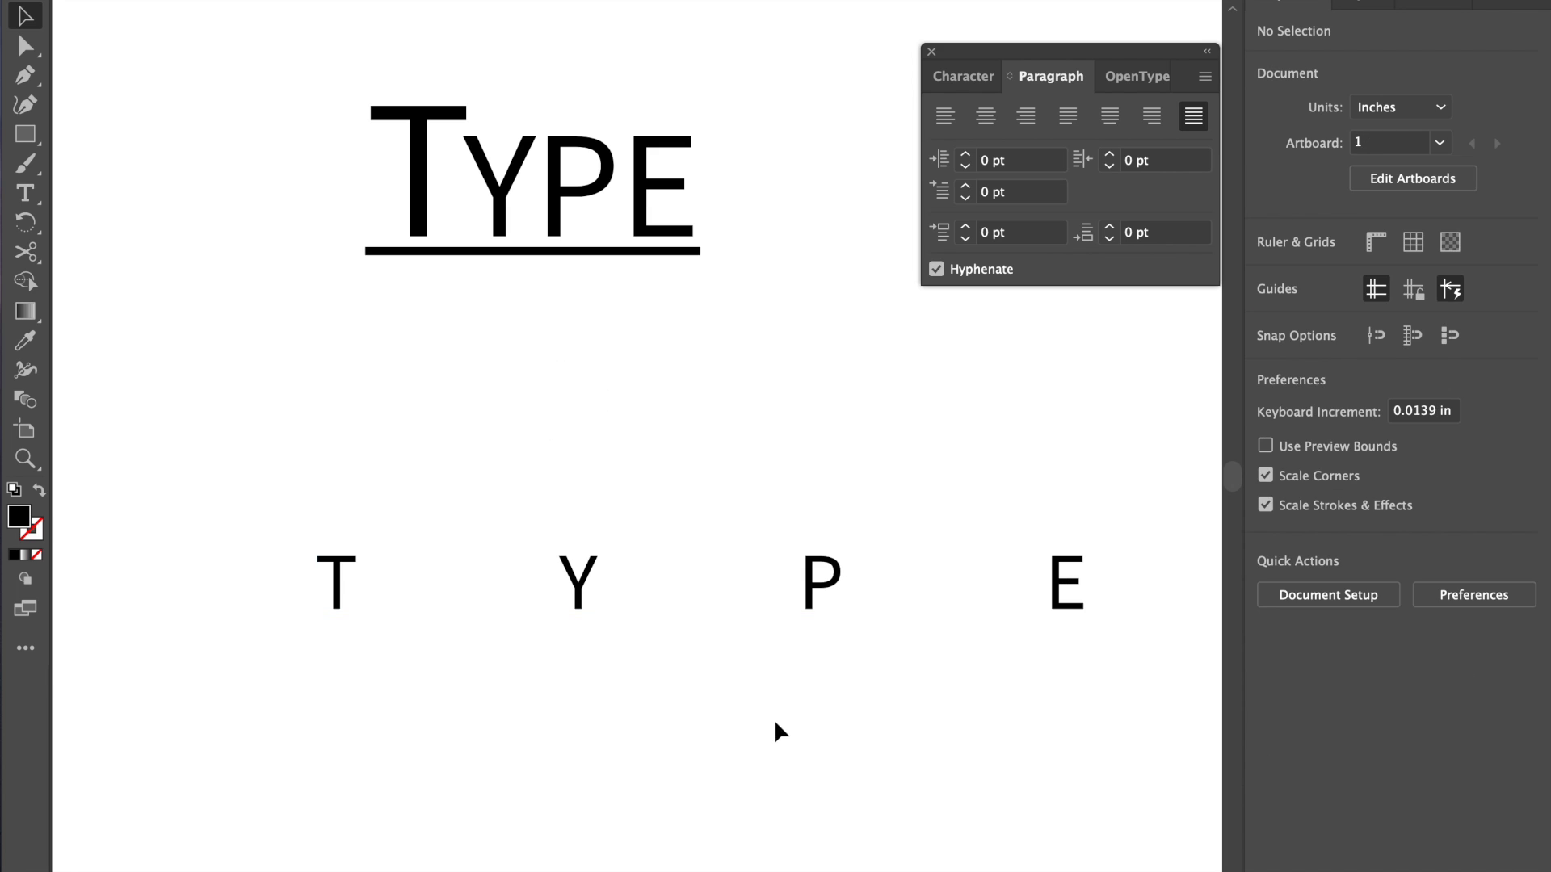
# Step: Draw a small black circle about 0.06 in across between the spaced letters T and Y
pyautogui.moveTo(27, 139); pyautogui.dragTo(121, 160)
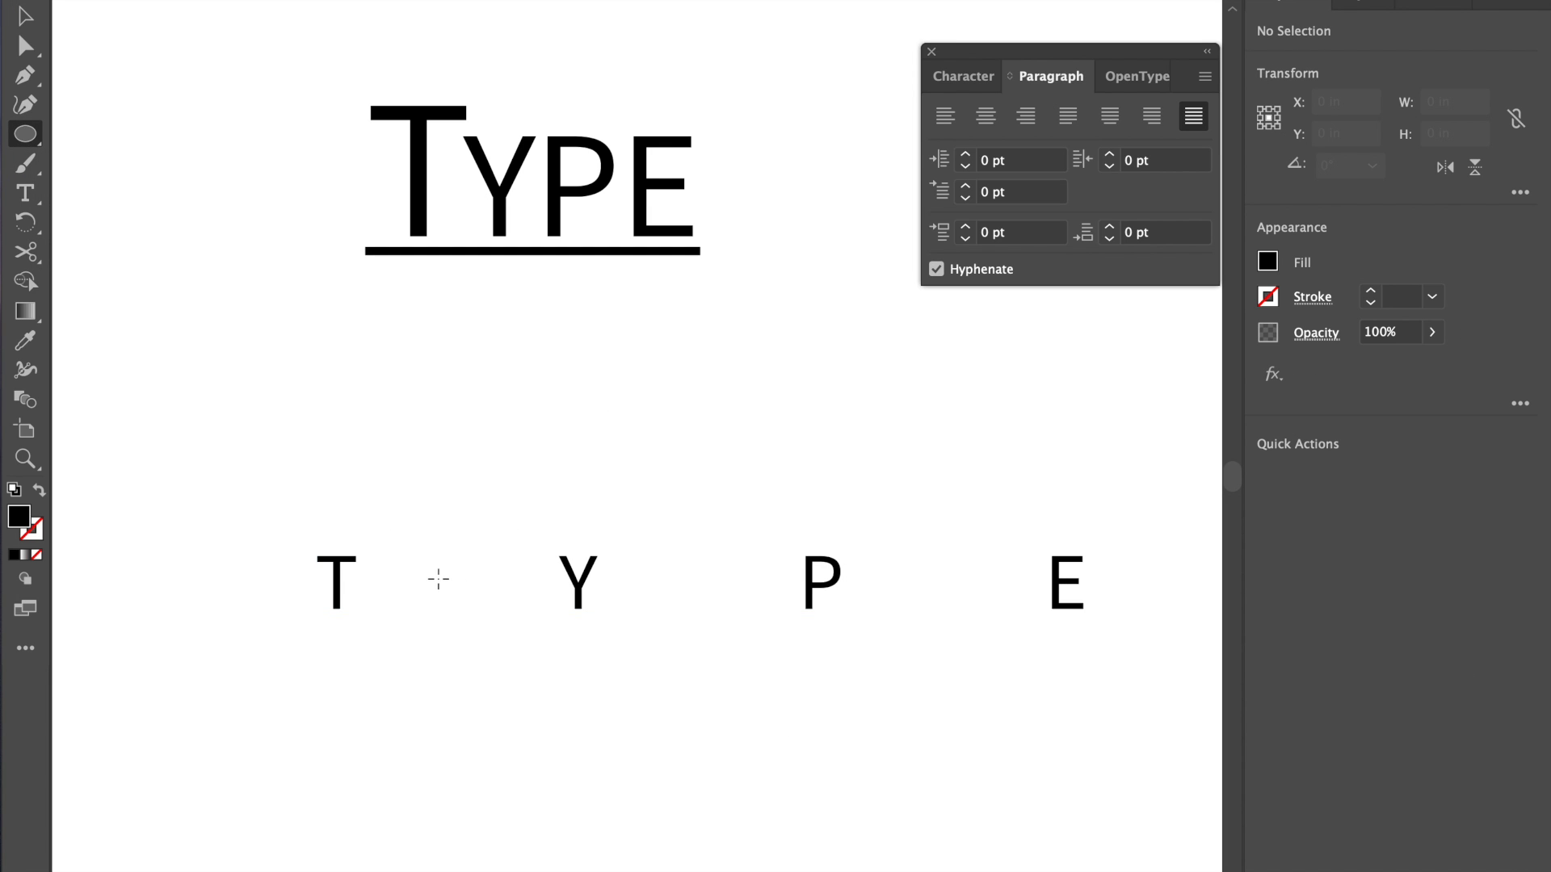
pyautogui.moveTo(437, 578)
pyautogui.mouseDown()
pyautogui.moveTo(456, 591)
pyautogui.moveTo(443, 583)
pyautogui.mouseUp()
pyautogui.press('a')
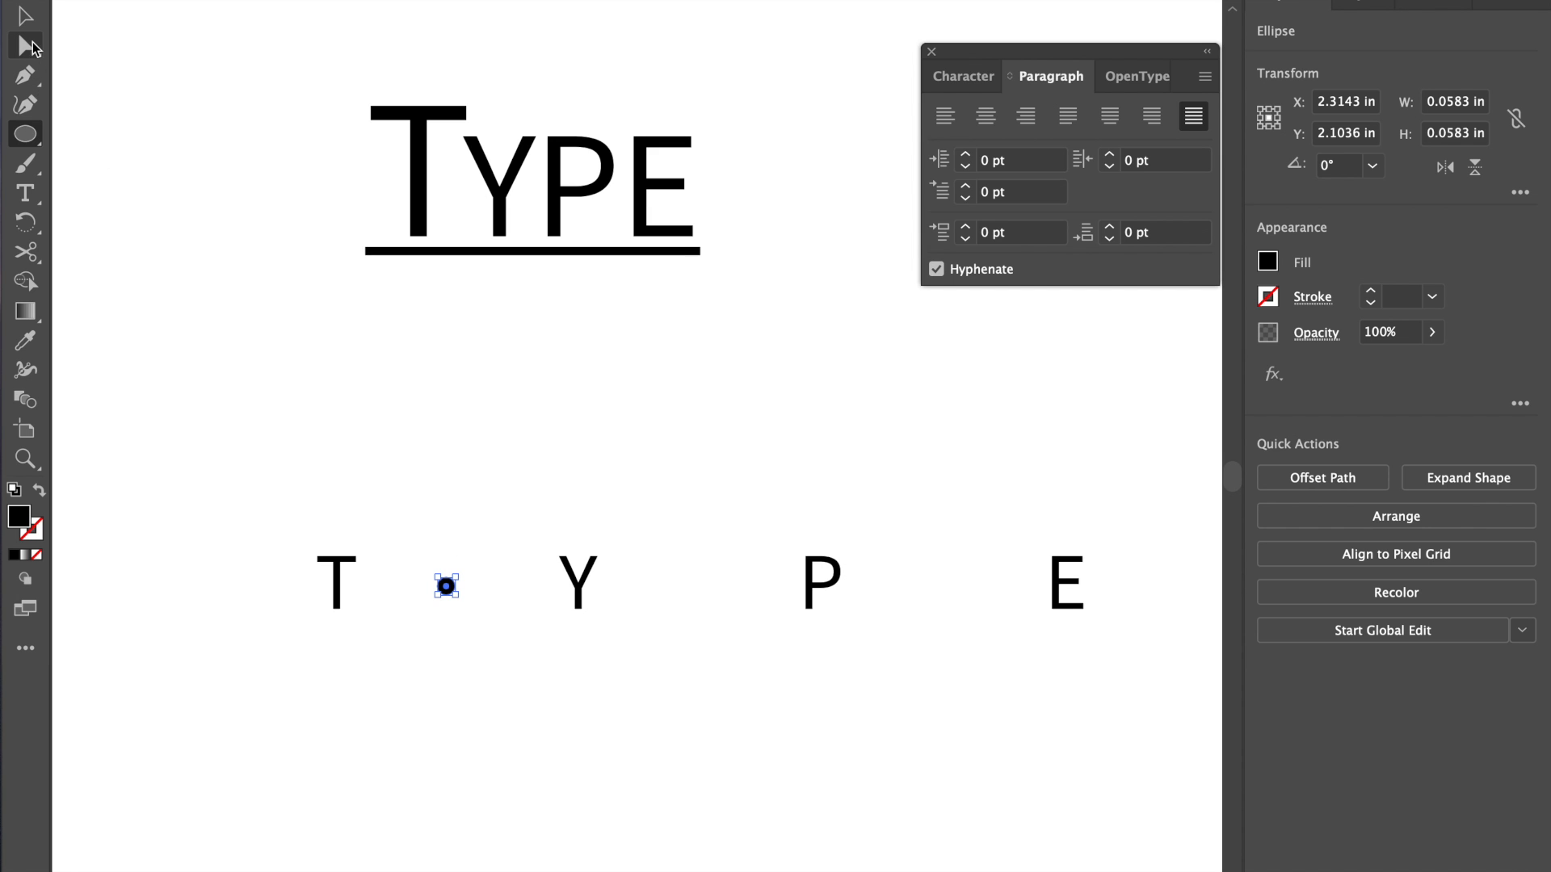
# Step: Duplicate the dot into the Y–P and P–E gaps, and shift the last copy to sit evenly between its letters
pyautogui.moveTo(443, 588); pyautogui.dragTo(707, 595)
pyautogui.click(439, 583)
pyautogui.hotkey('ctrl', 'd')
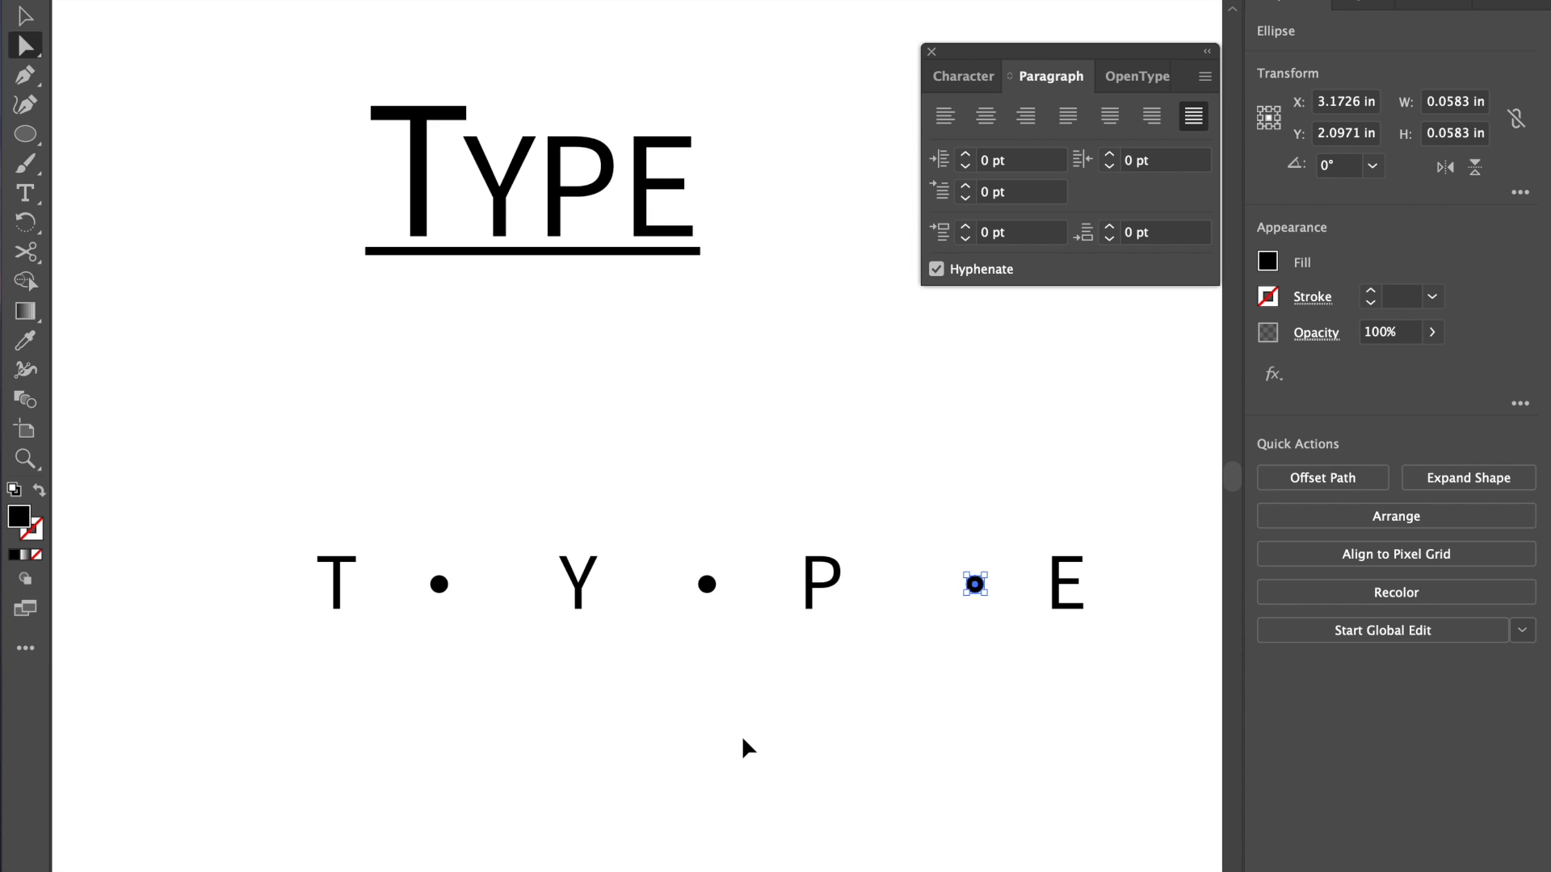
pyautogui.moveTo(975, 584); pyautogui.dragTo(954, 584)
pyautogui.click(26, 15)
pyautogui.click(169, 168)
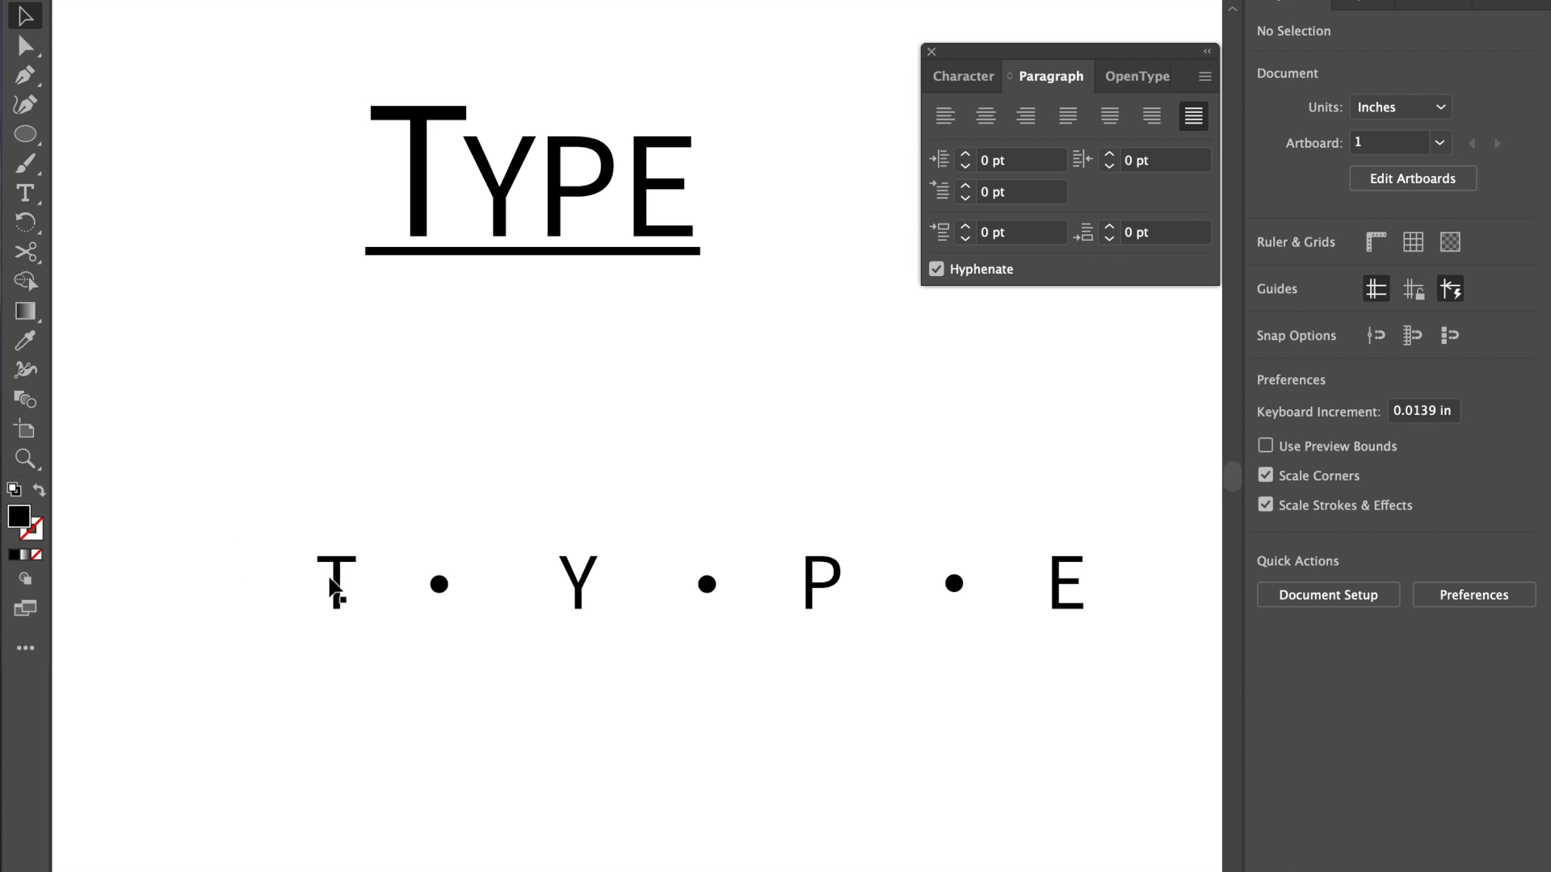
# Step: Check the character settings of the spaced-out "TYPE" text frame, and leave it deselected
pyautogui.click(337, 612)
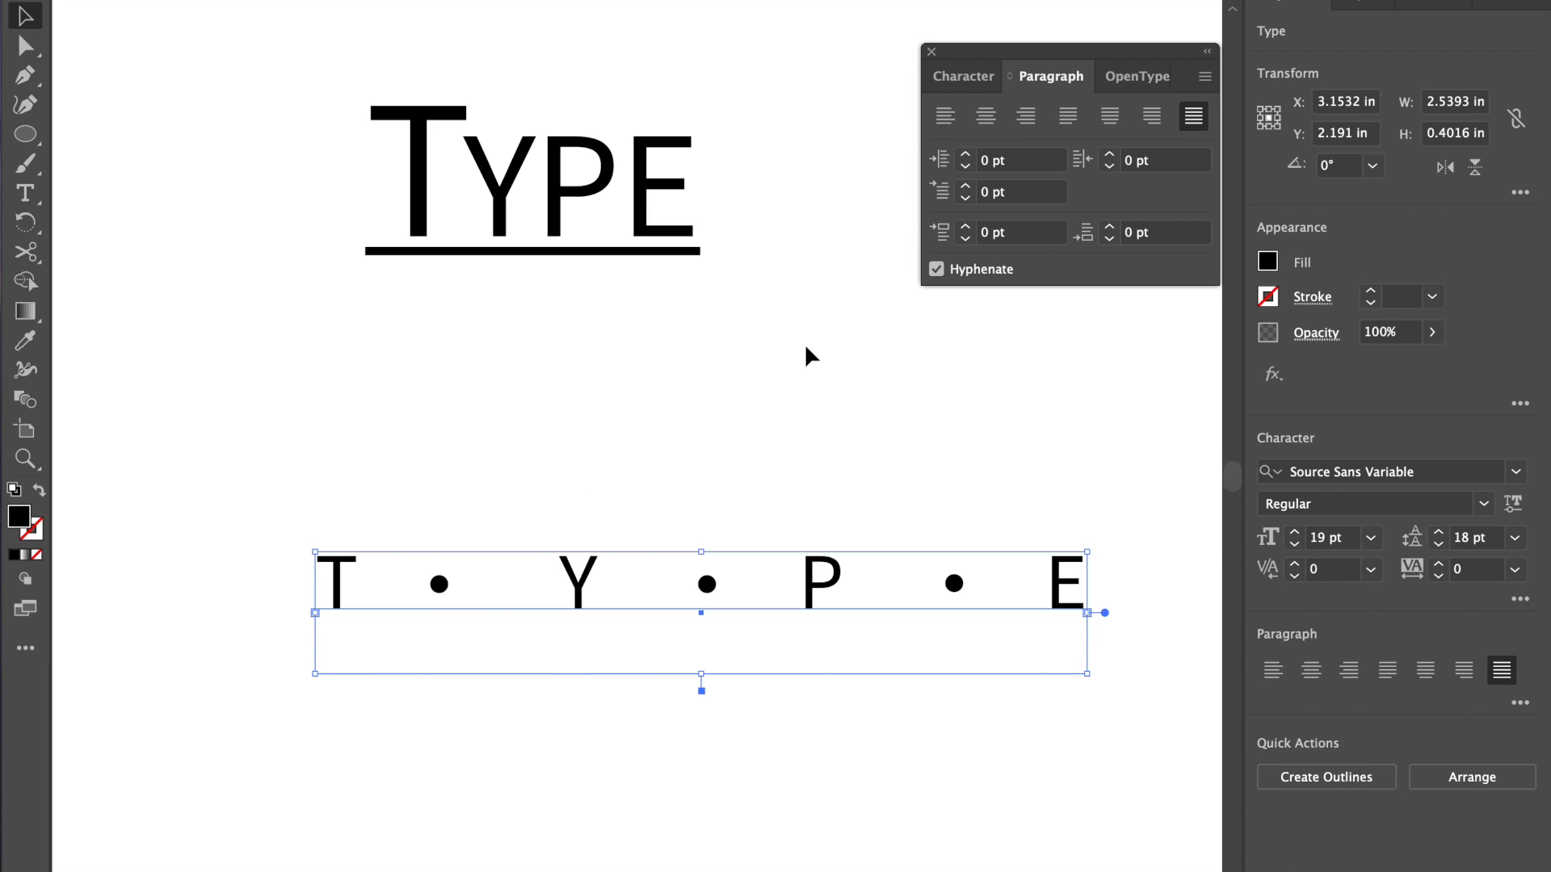
pyautogui.click(965, 76)
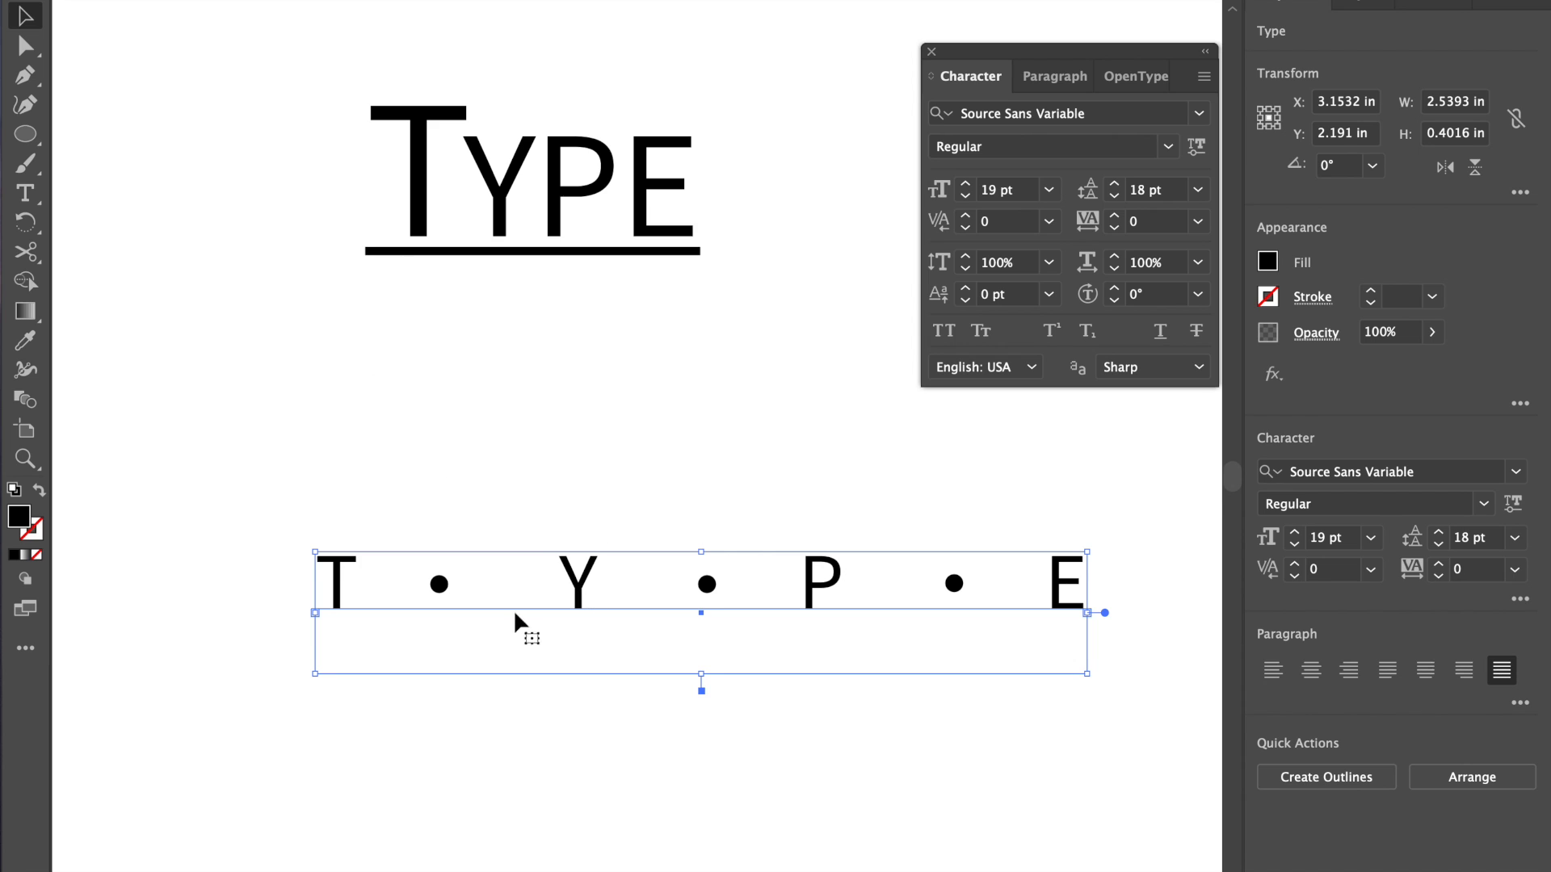
pyautogui.click(409, 477)
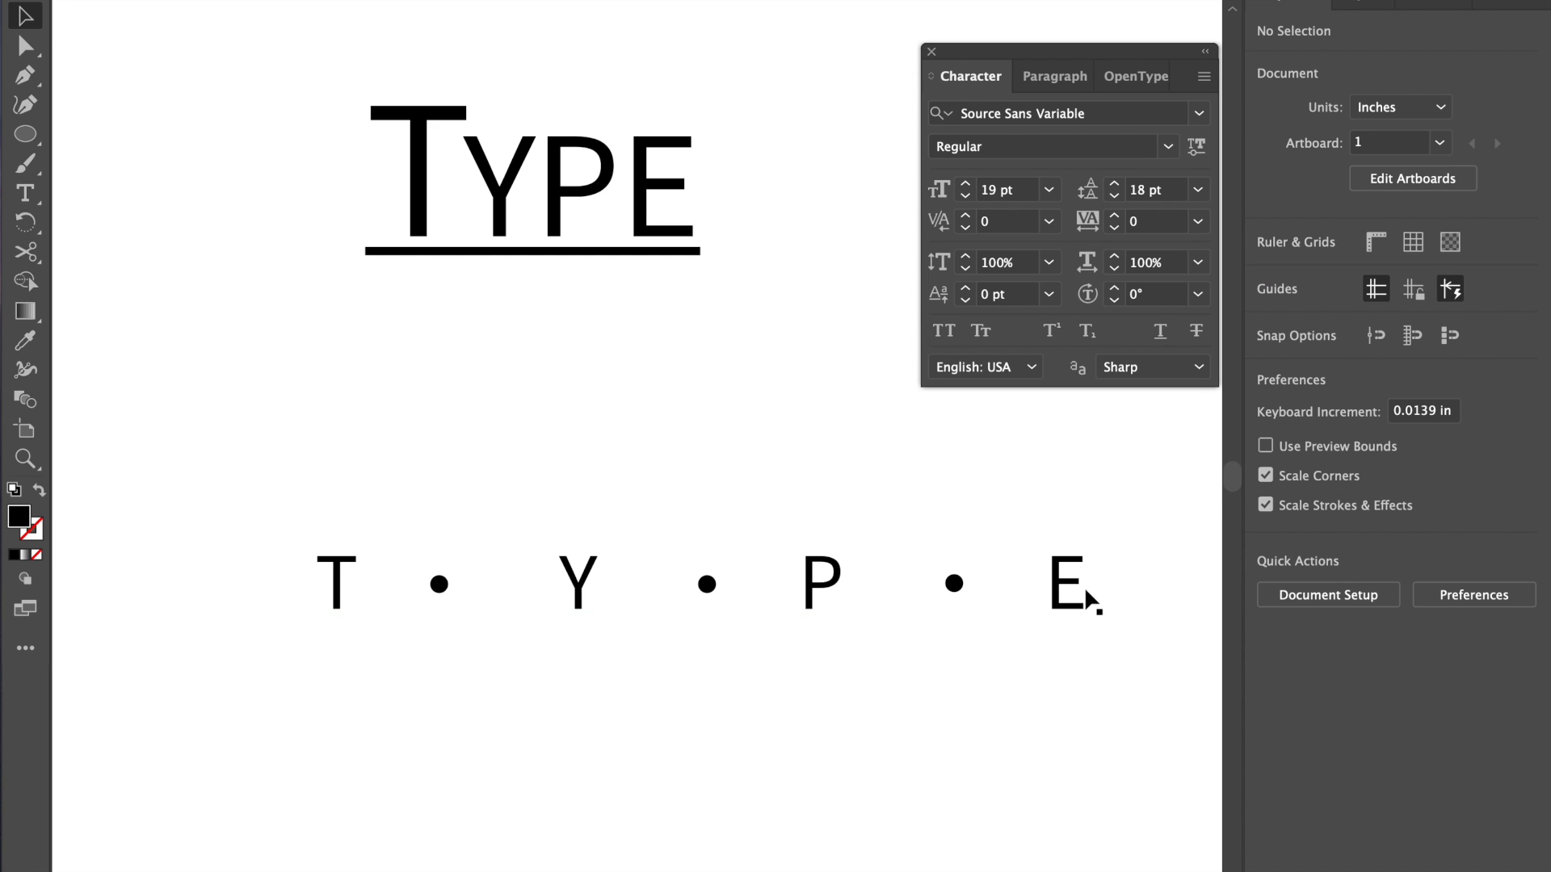